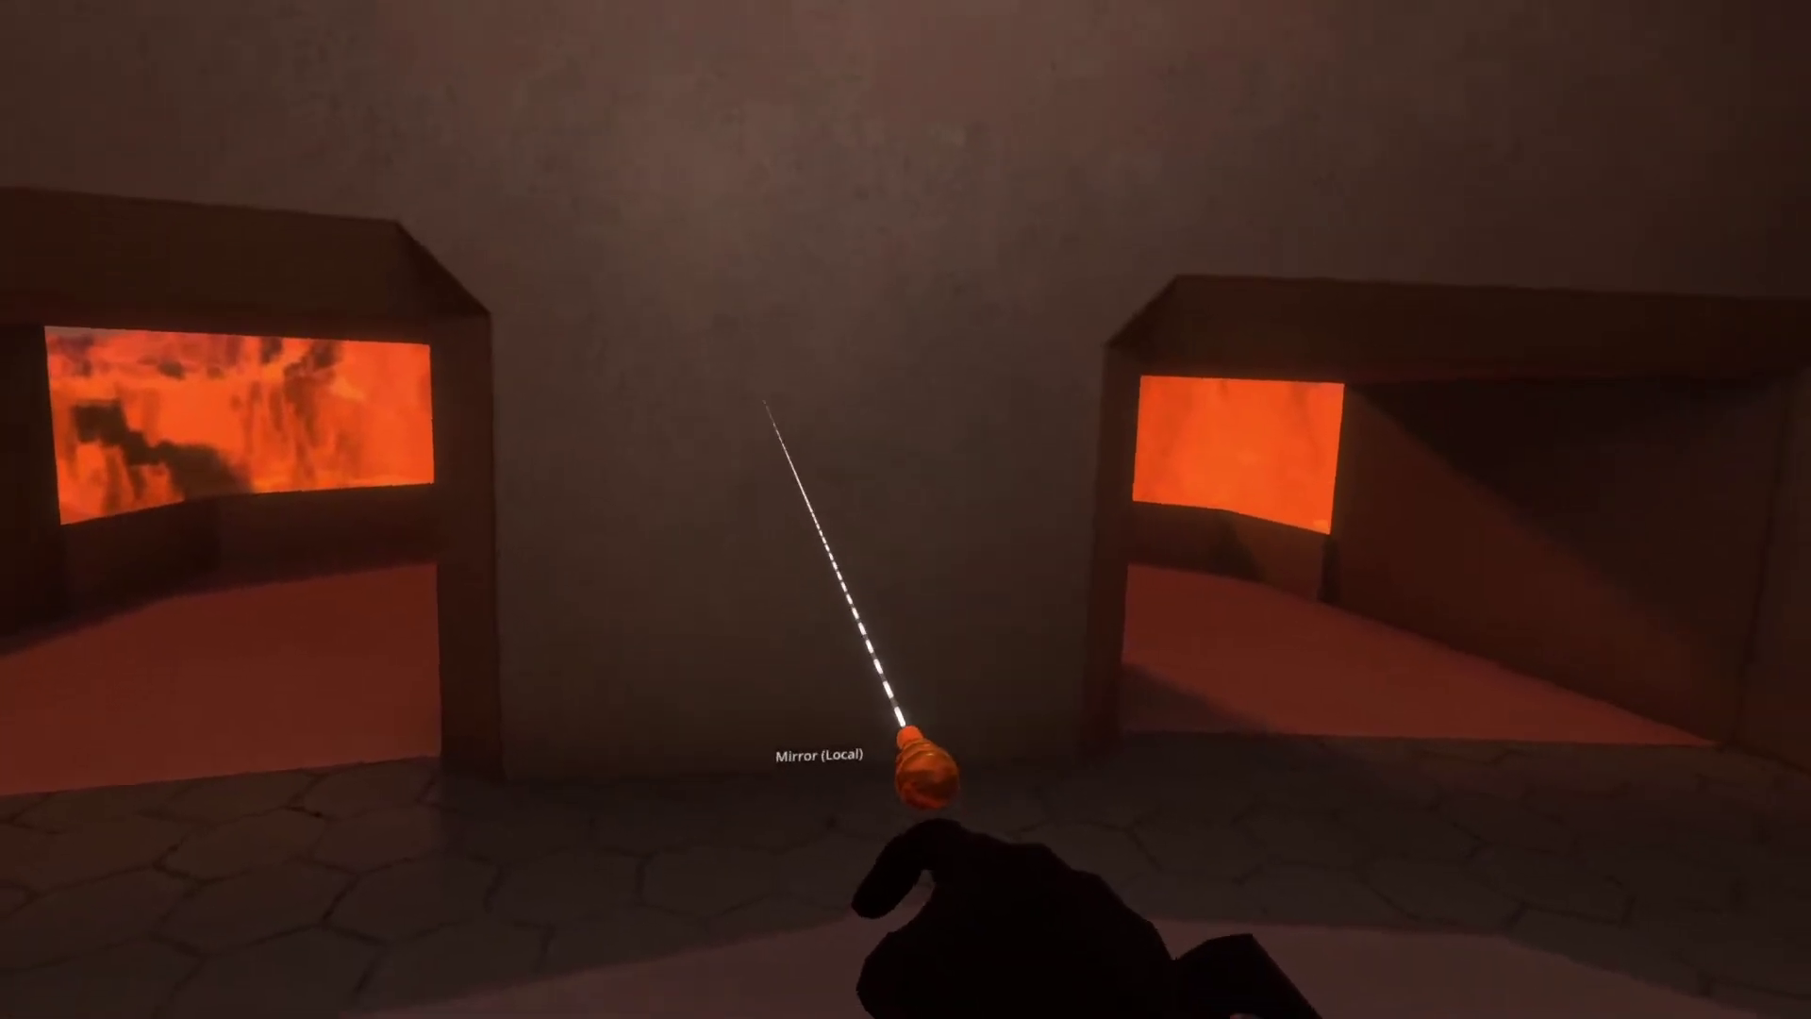
# Inspect the world's root hierarchy in the scene inspector, then close it.
pyautogui.rightClick(869, 688)
pyautogui.click(1043, 752)
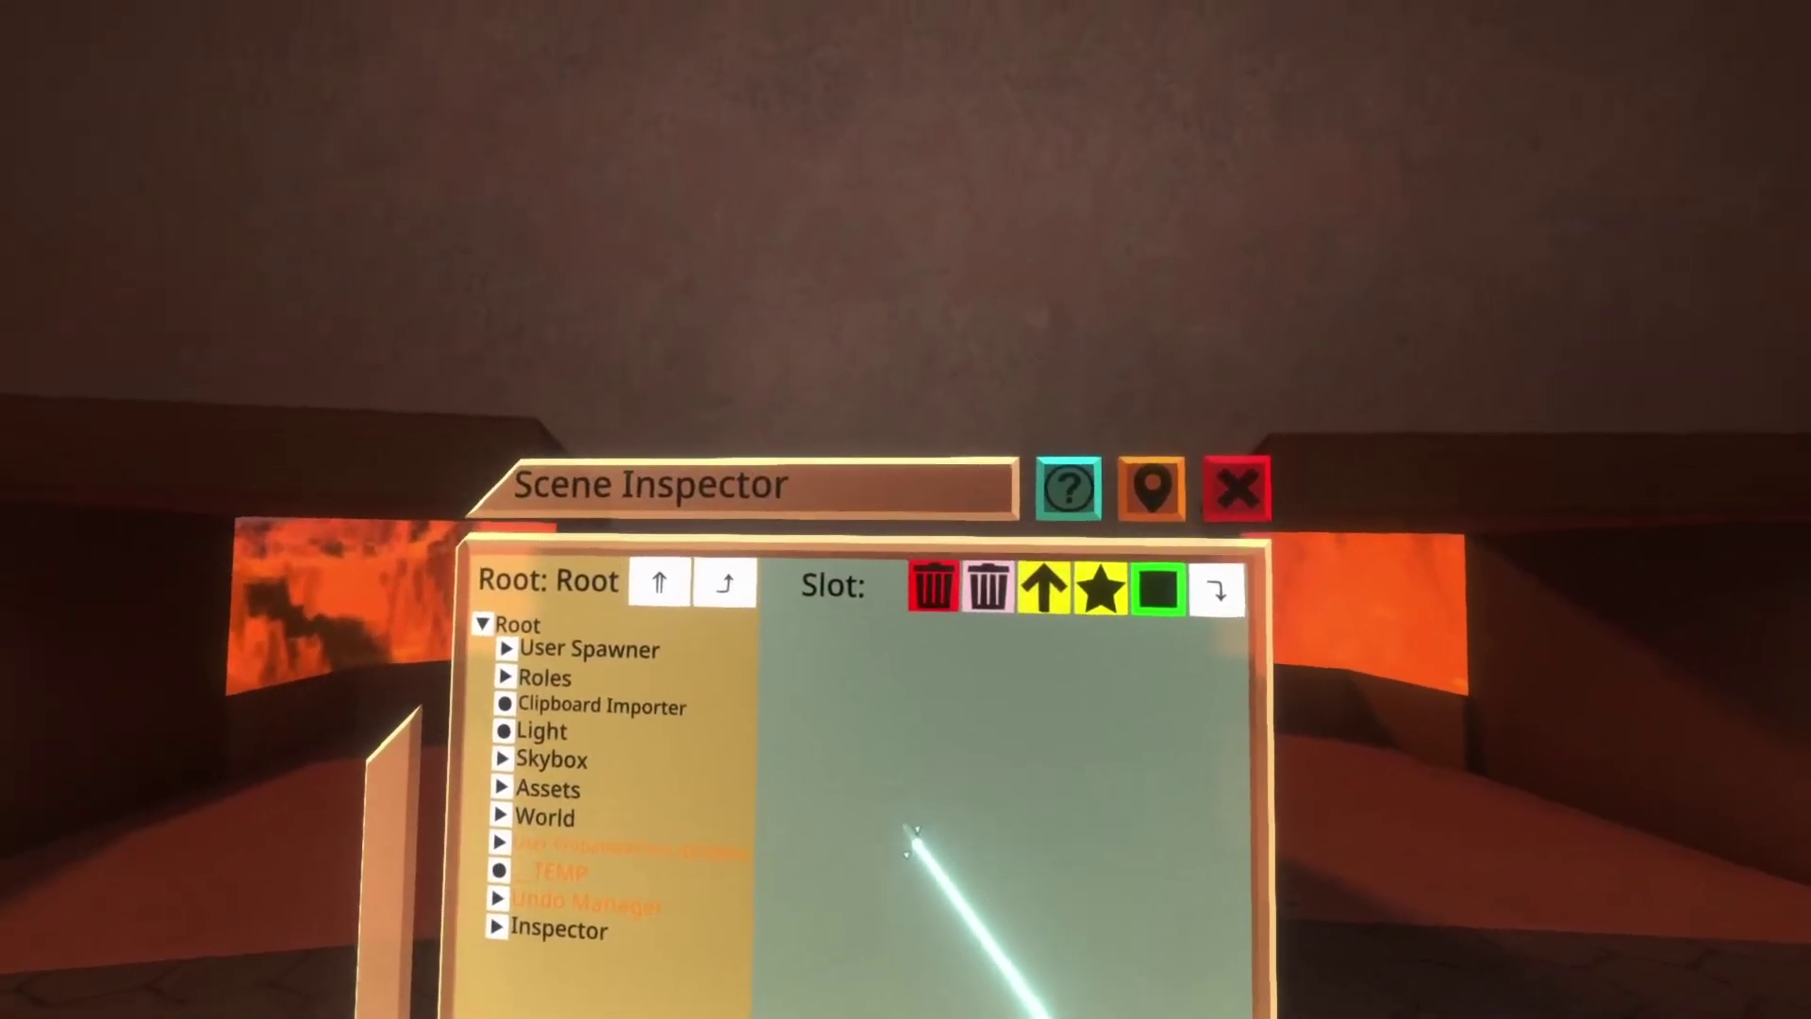
pyautogui.click(1082, 449)
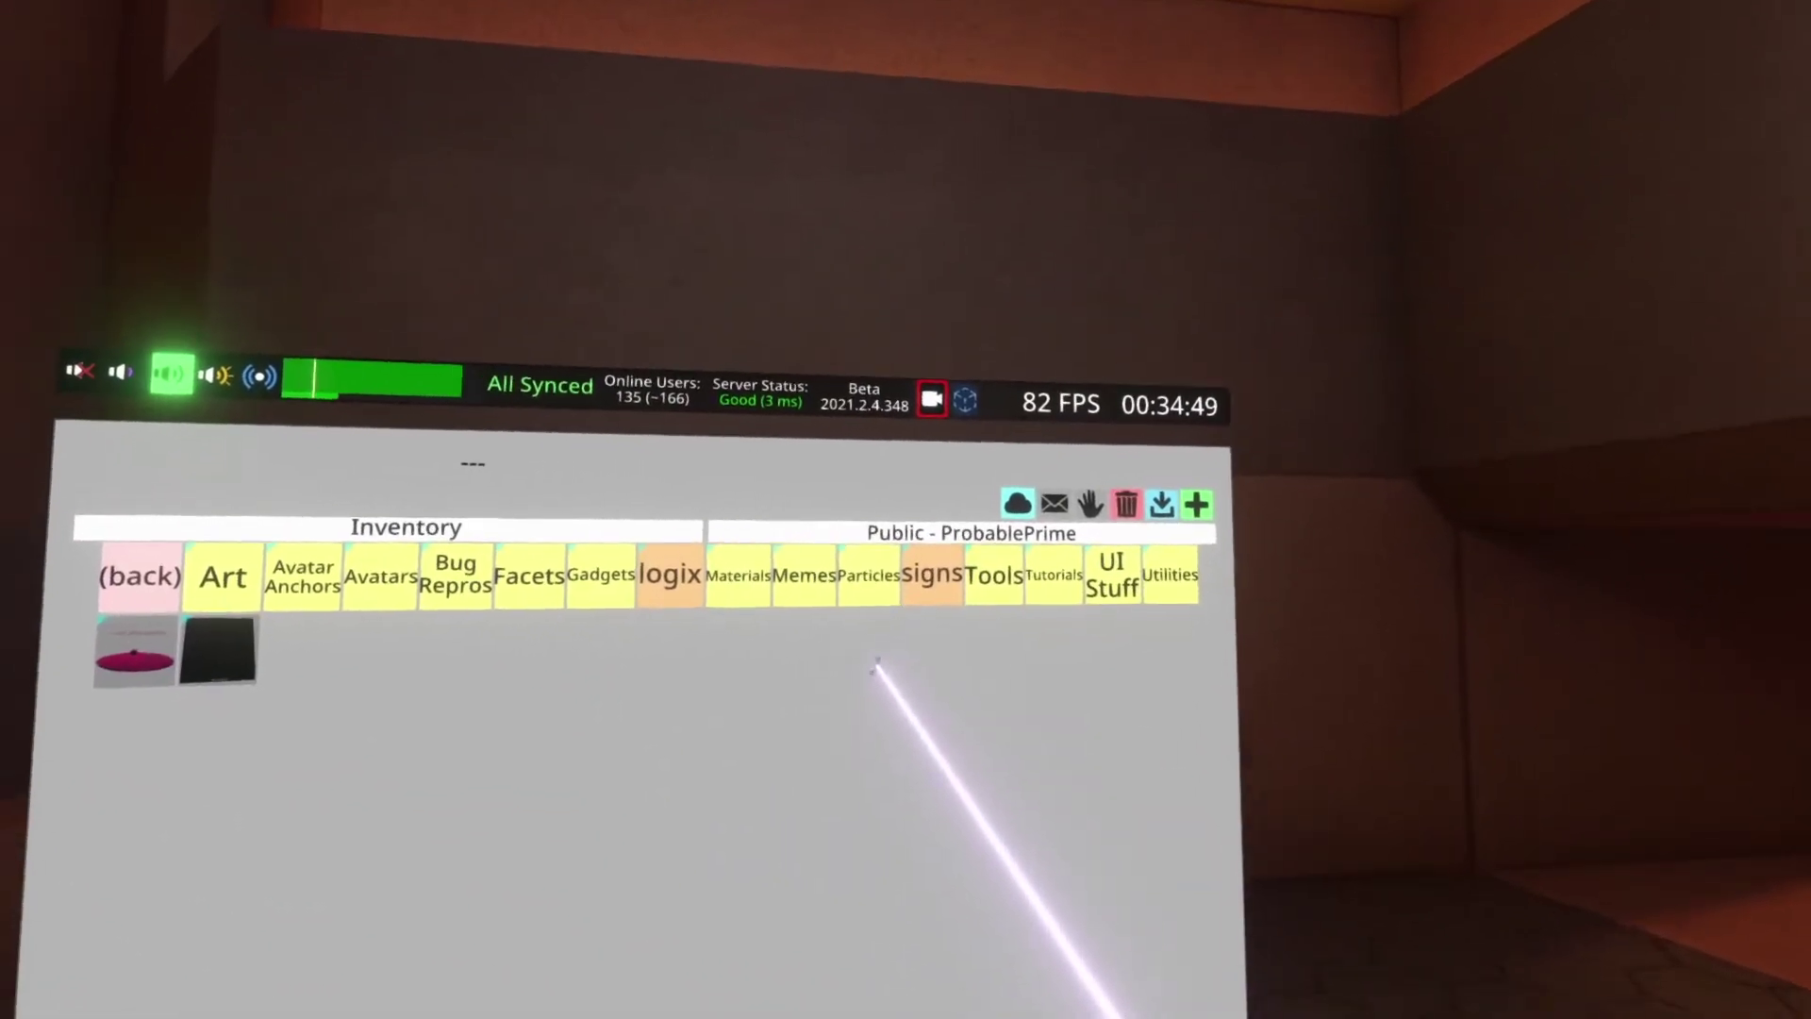
# Spawn the CanvasTemplate from Inventory UI Stuff > UIX > Templates into the world.
pyautogui.click(1113, 574)
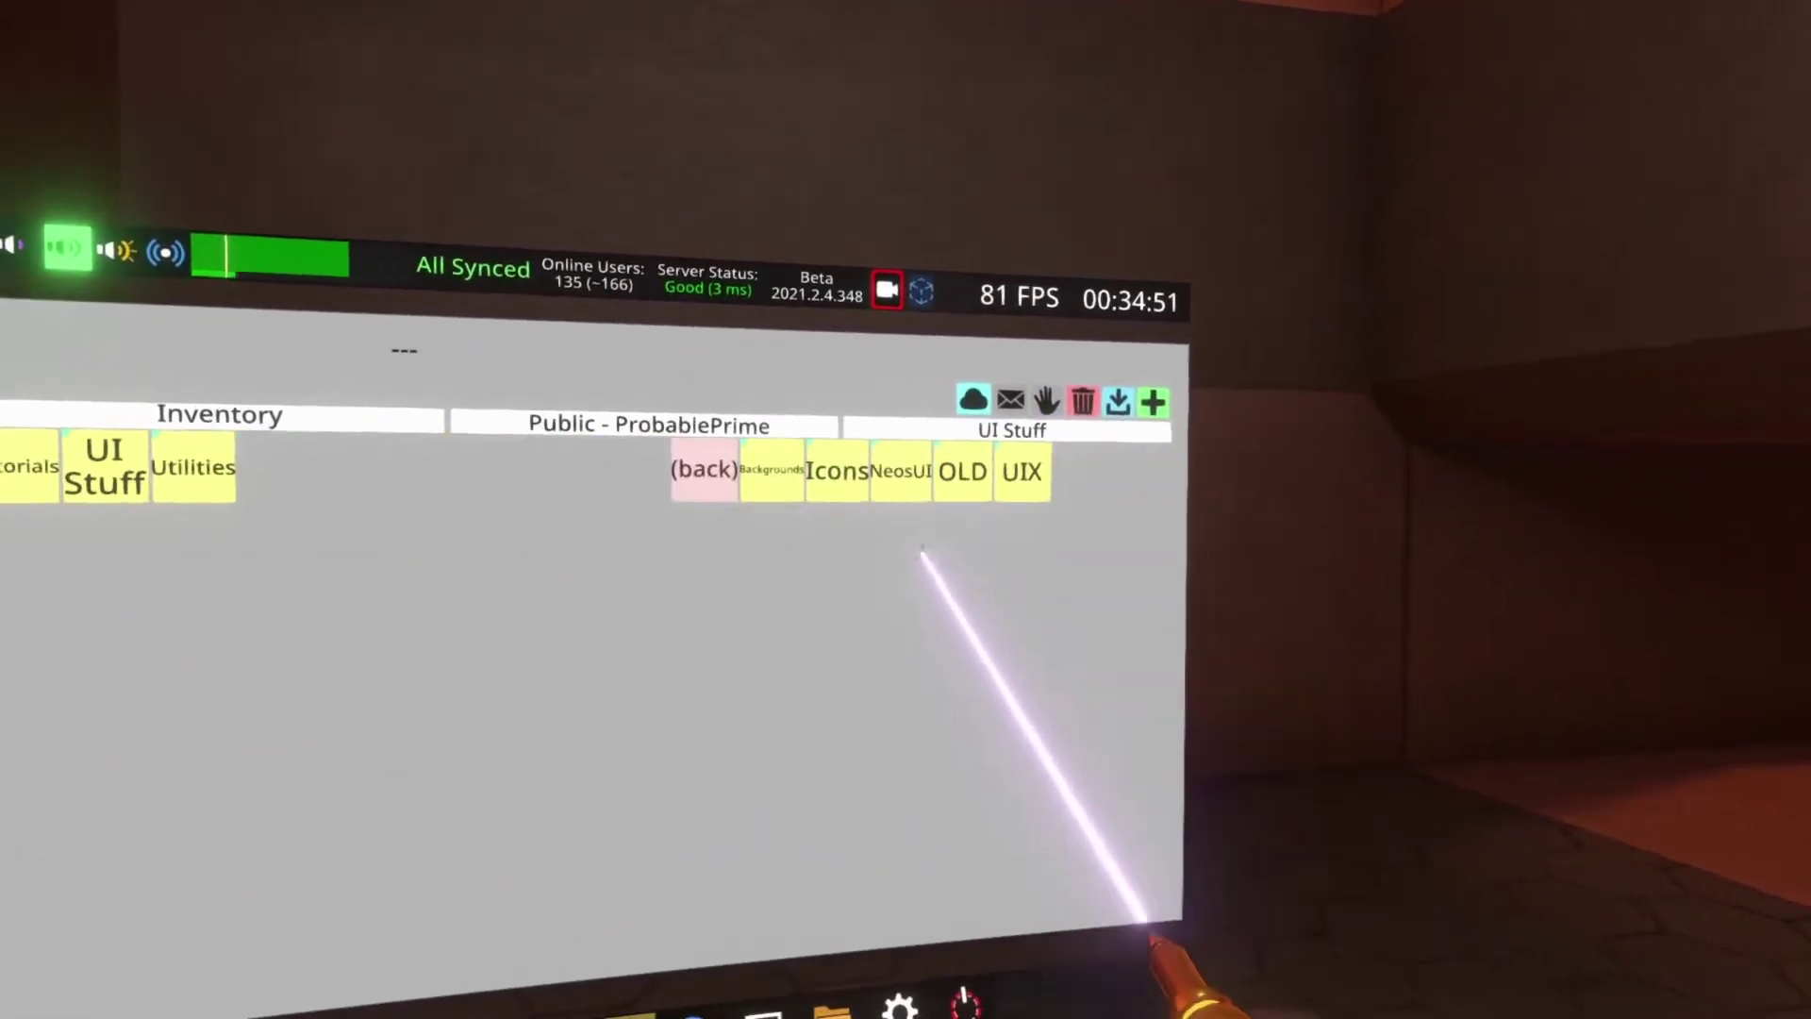
pyautogui.click(962, 476)
pyautogui.click(788, 485)
pyautogui.click(865, 493)
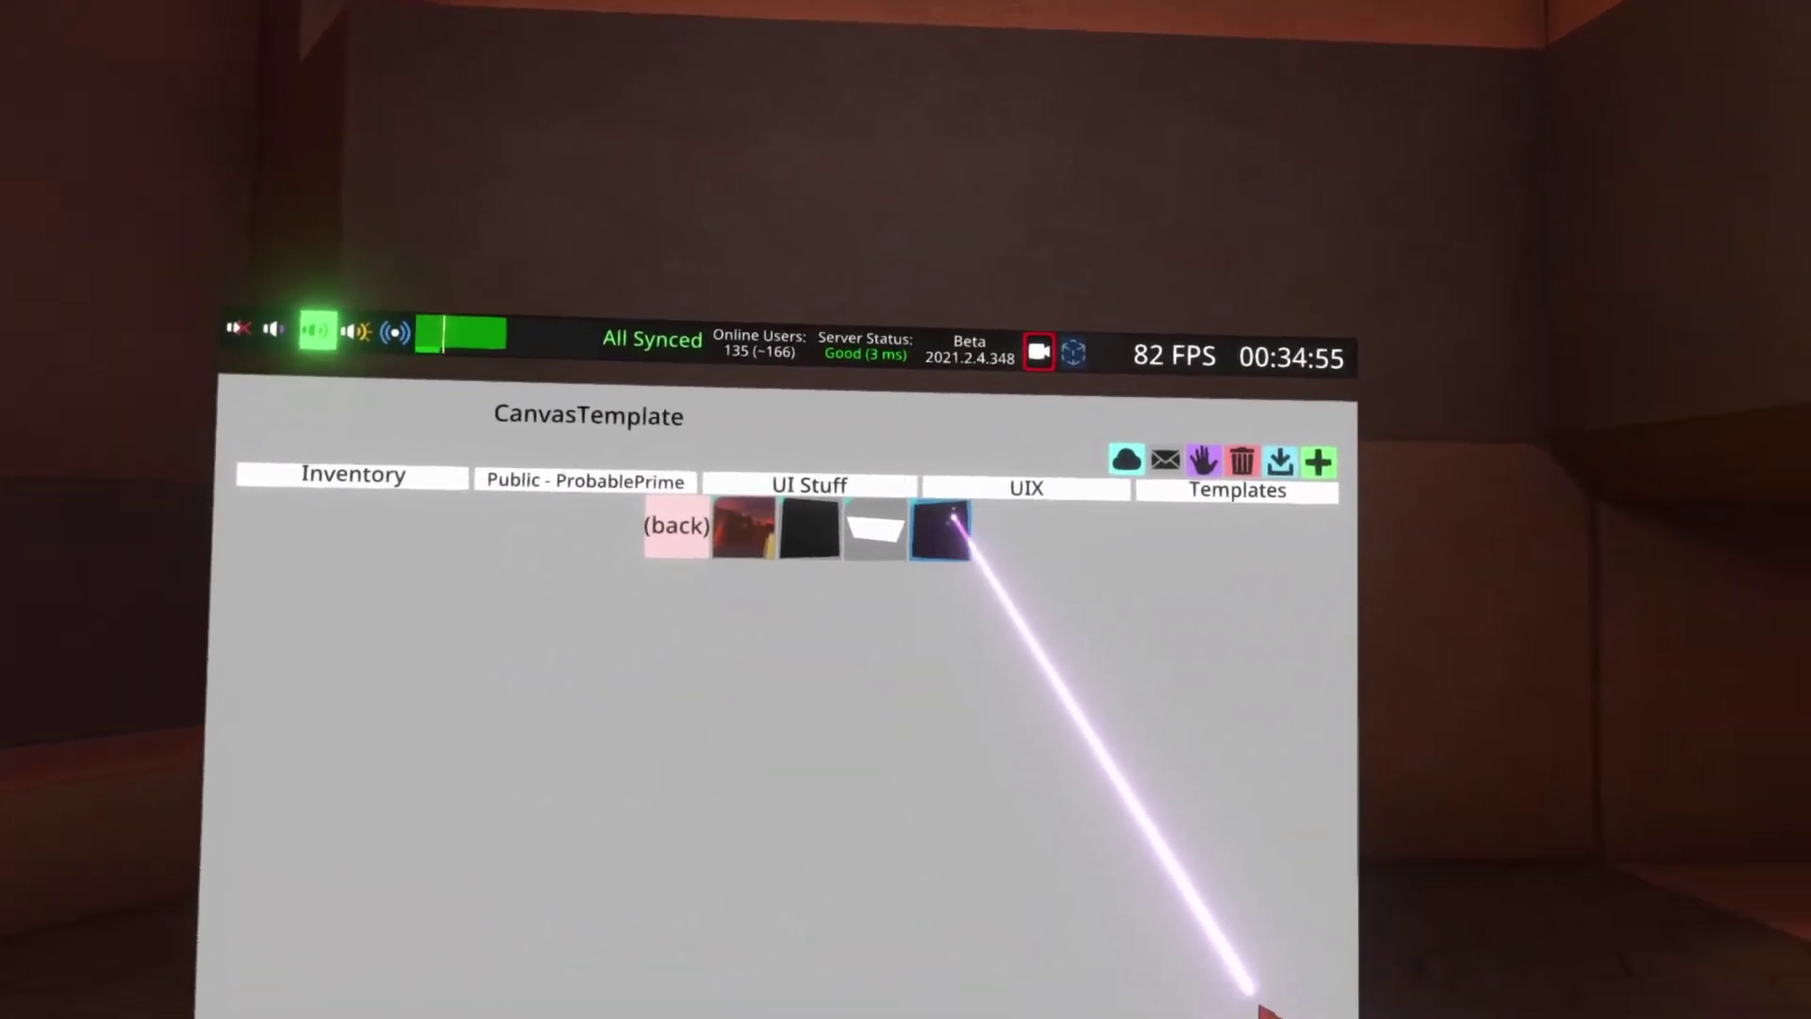
pyautogui.click(934, 524)
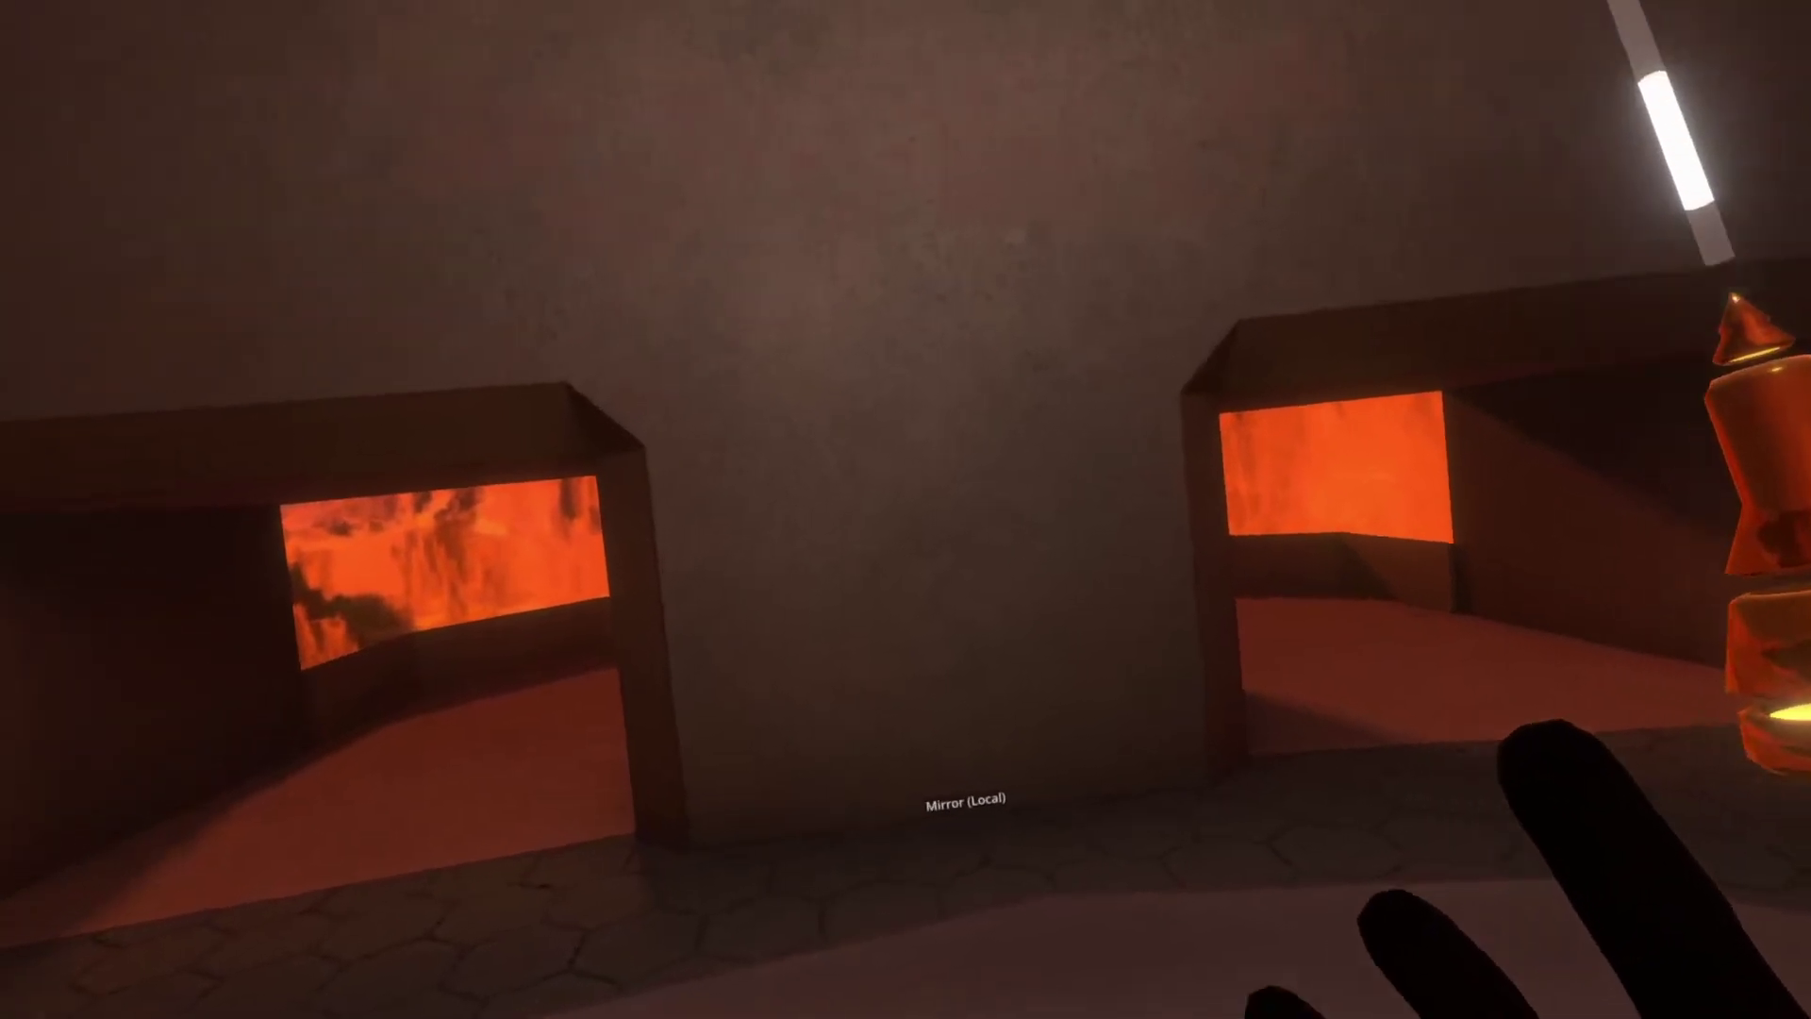
# Reopen the dash and return to the UI Stuff folder to reach Icons > Shapes.
pyautogui.press('Escape')
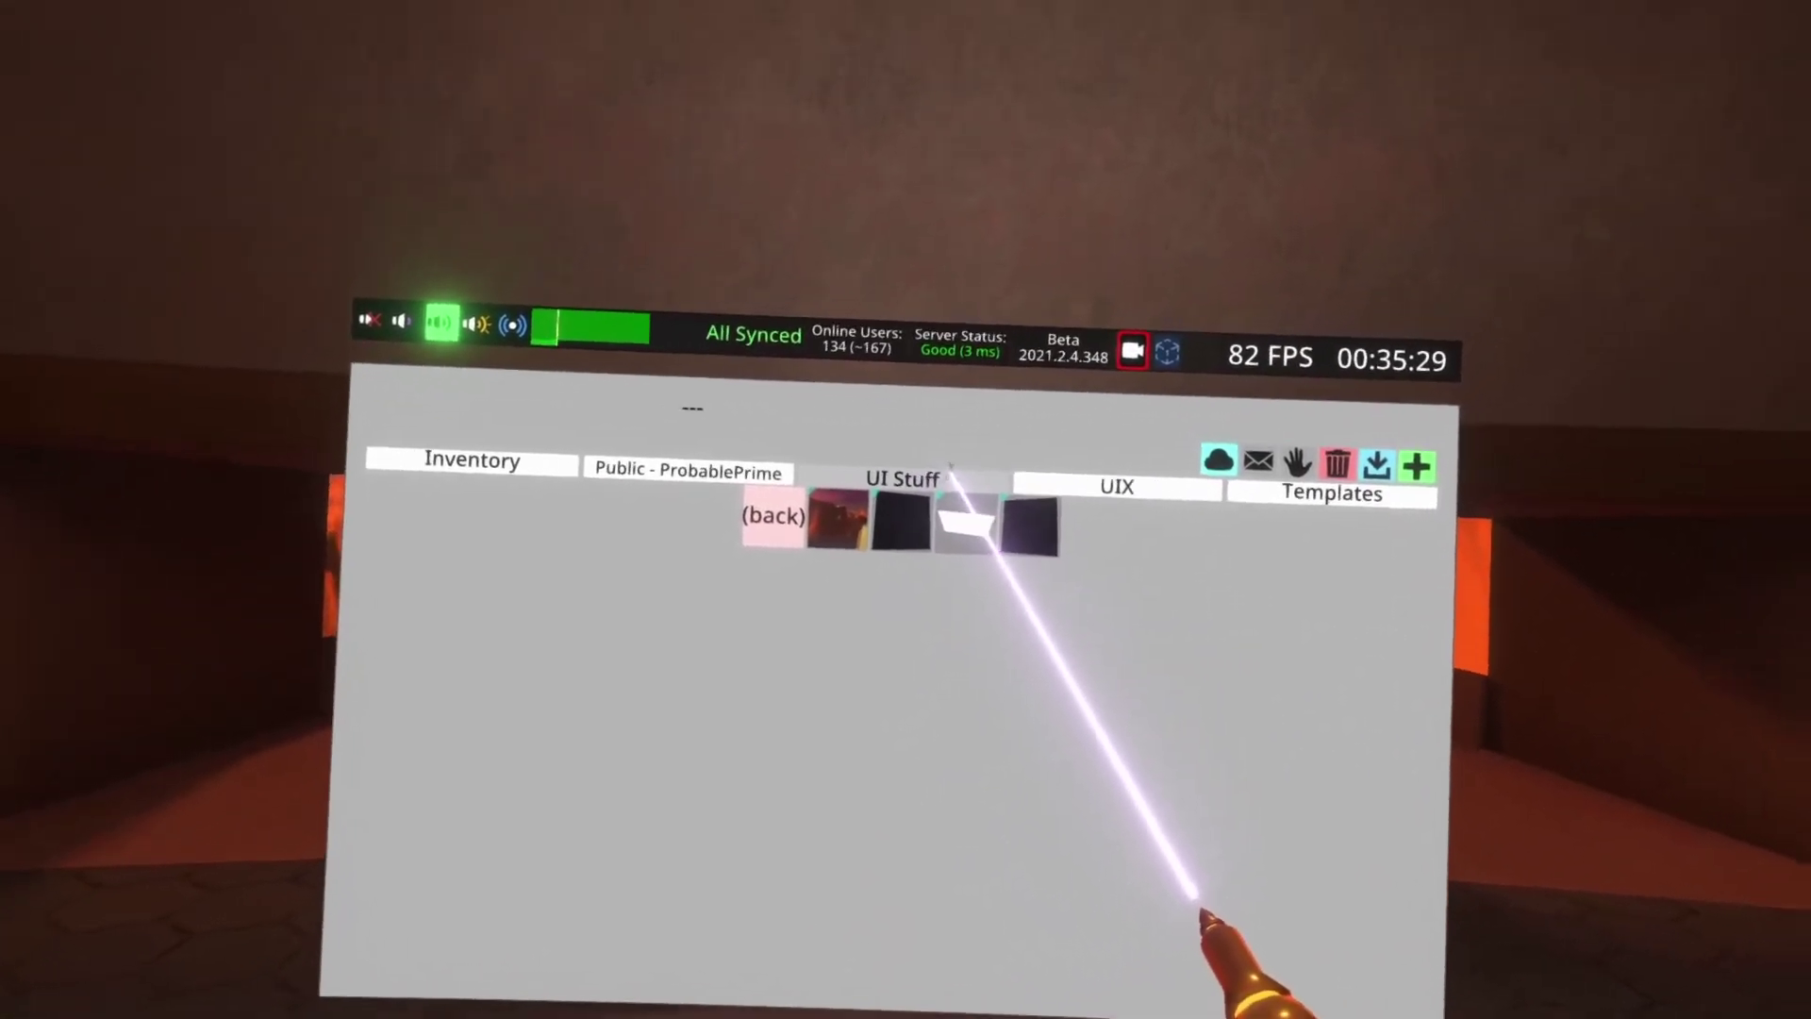
pyautogui.click(923, 500)
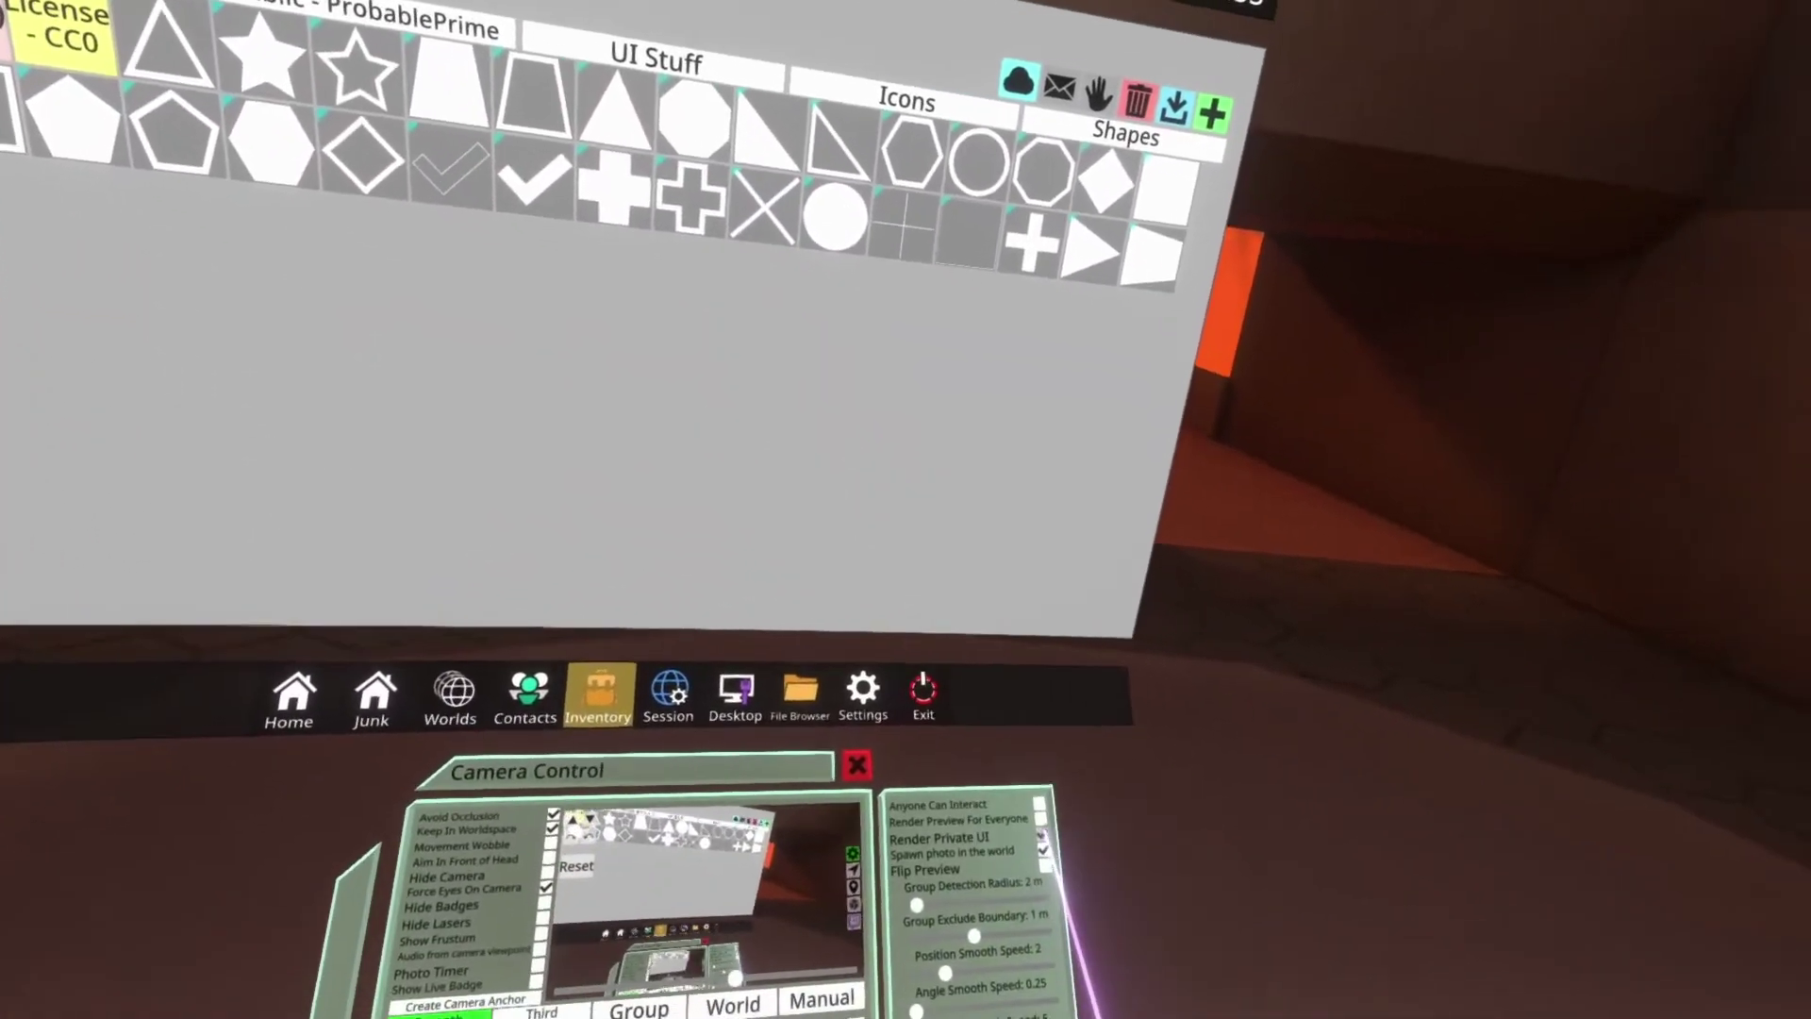
# Close the dashboard, leaving the spawned white star shapes beside the black canvas.
pyautogui.press('Escape')
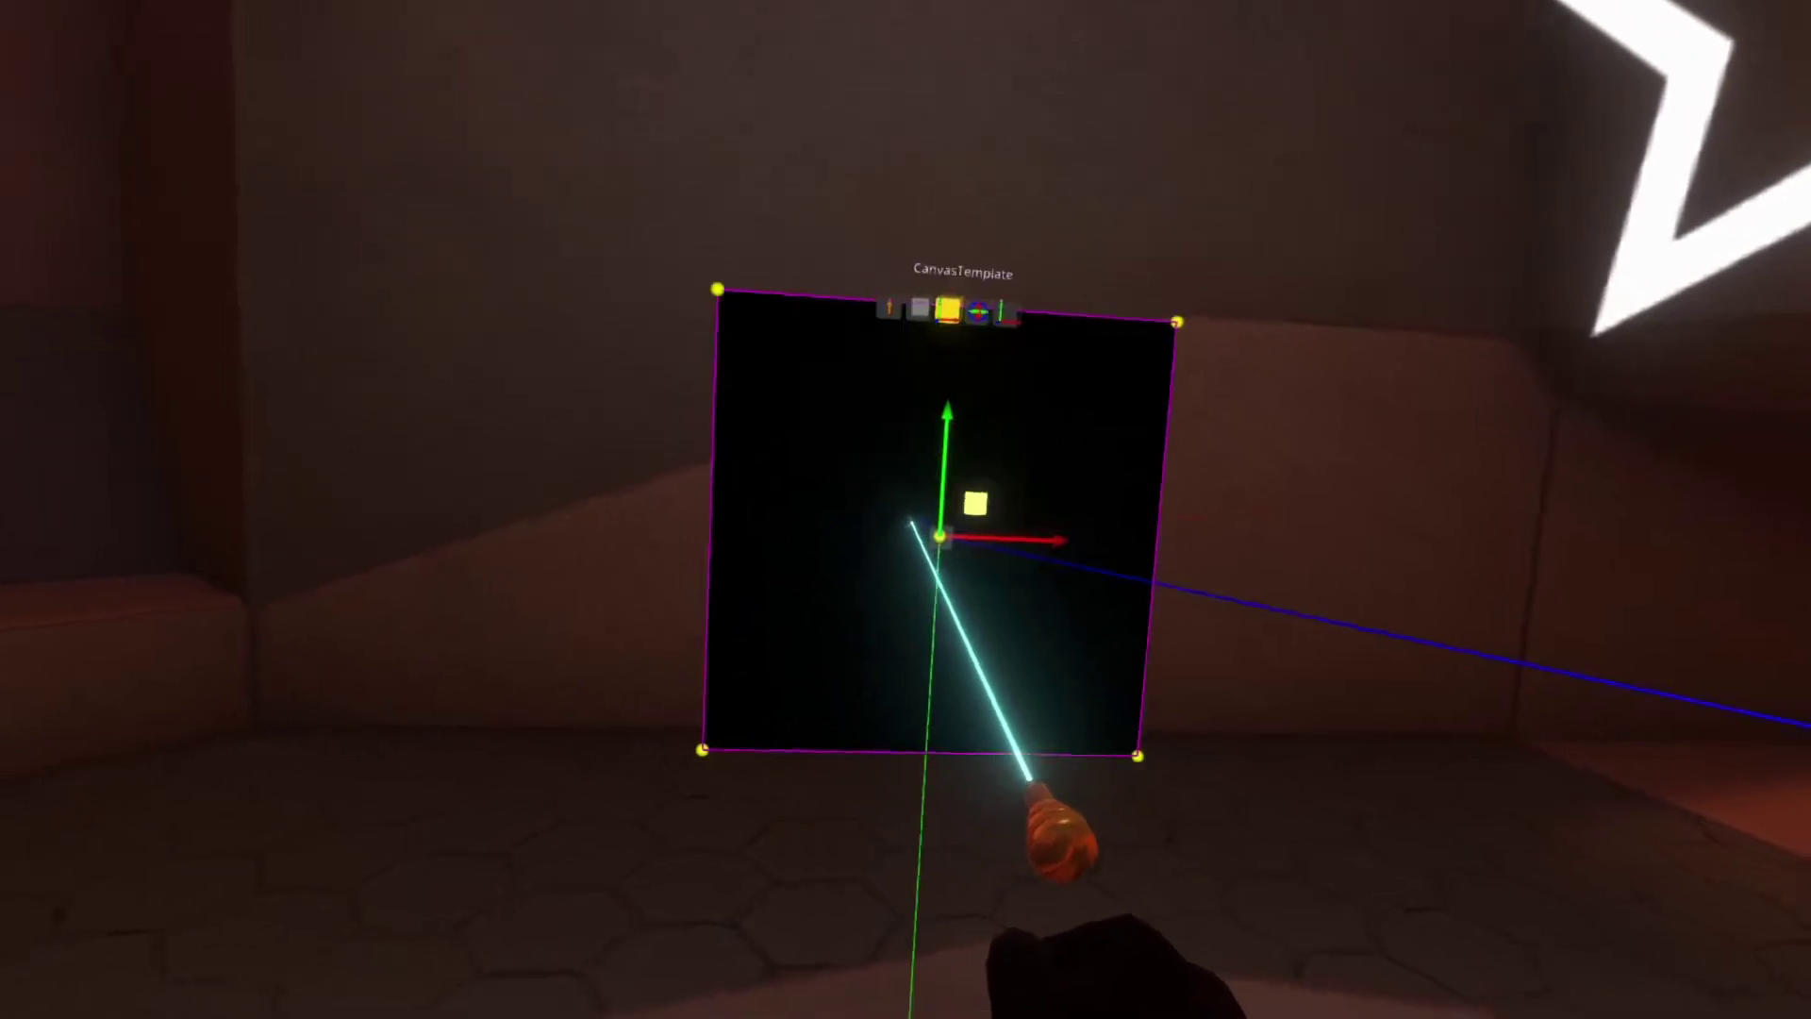
# Inspect the canvas's BoxCollider, Grabbable and Image components and open the Attach Component list.
pyautogui.rightClick(905, 517)
pyautogui.click(1059, 688)
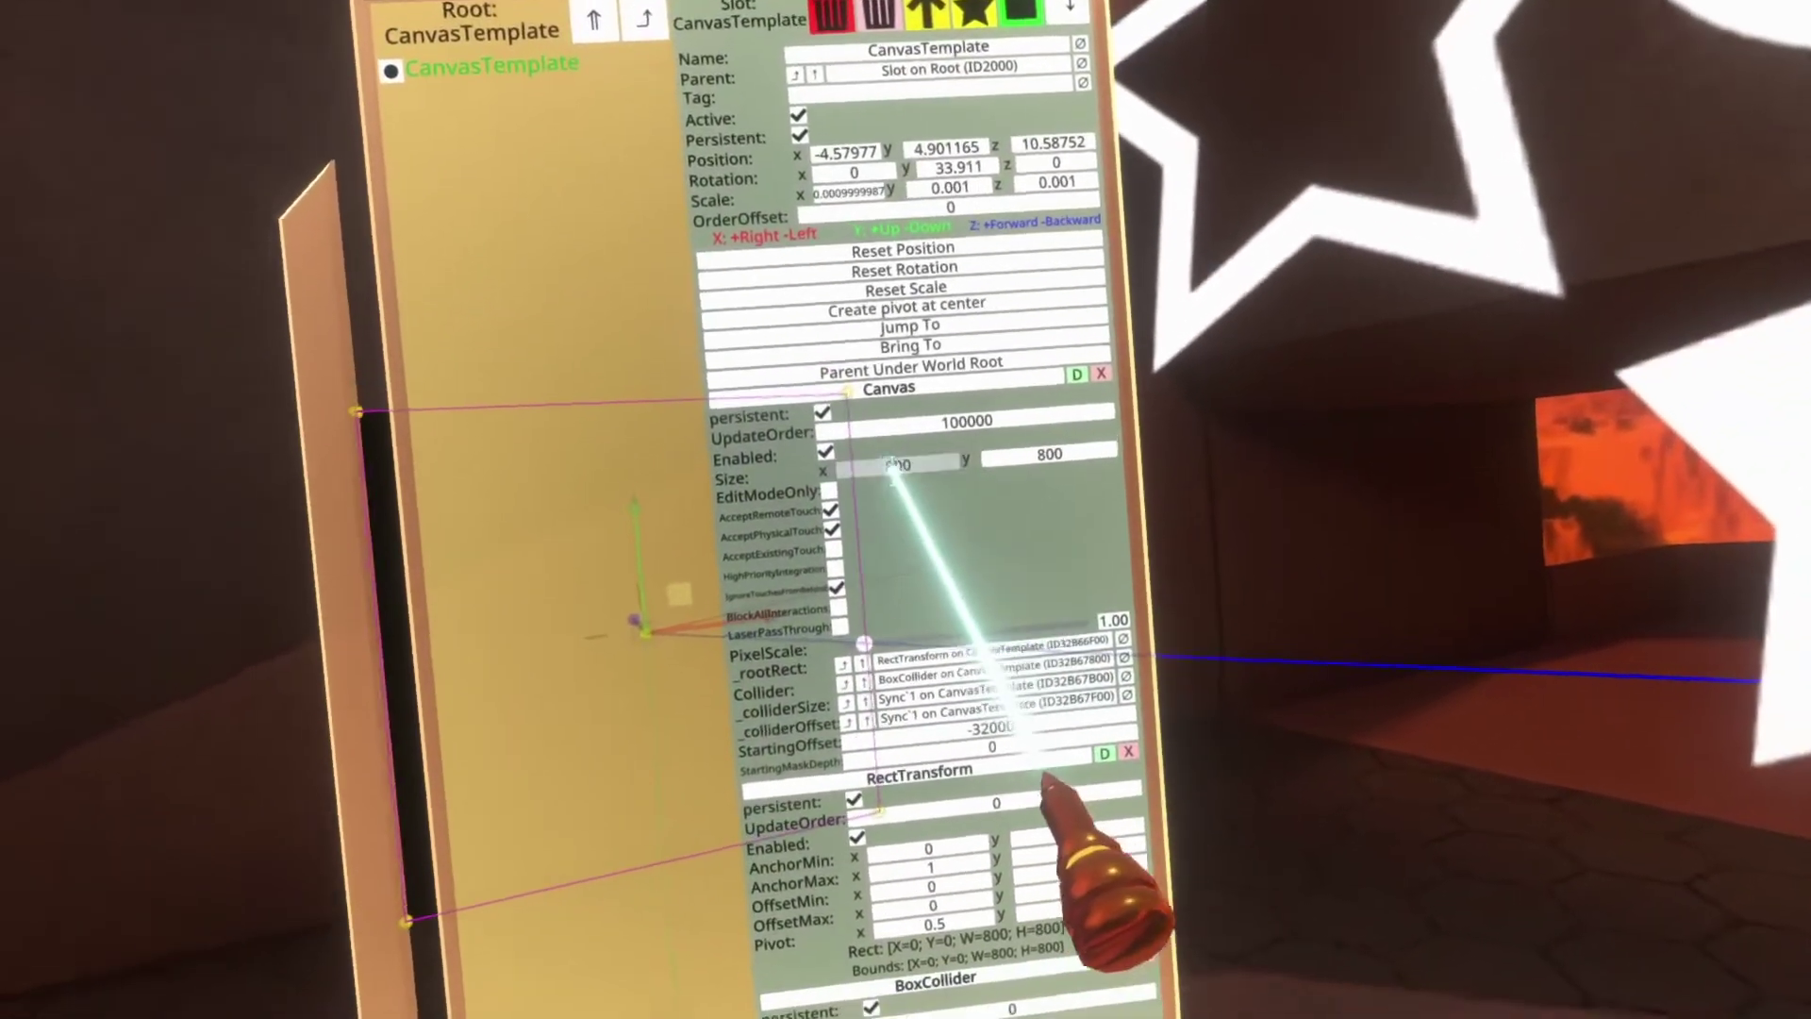
pyautogui.scroll(-3, 901, 462)
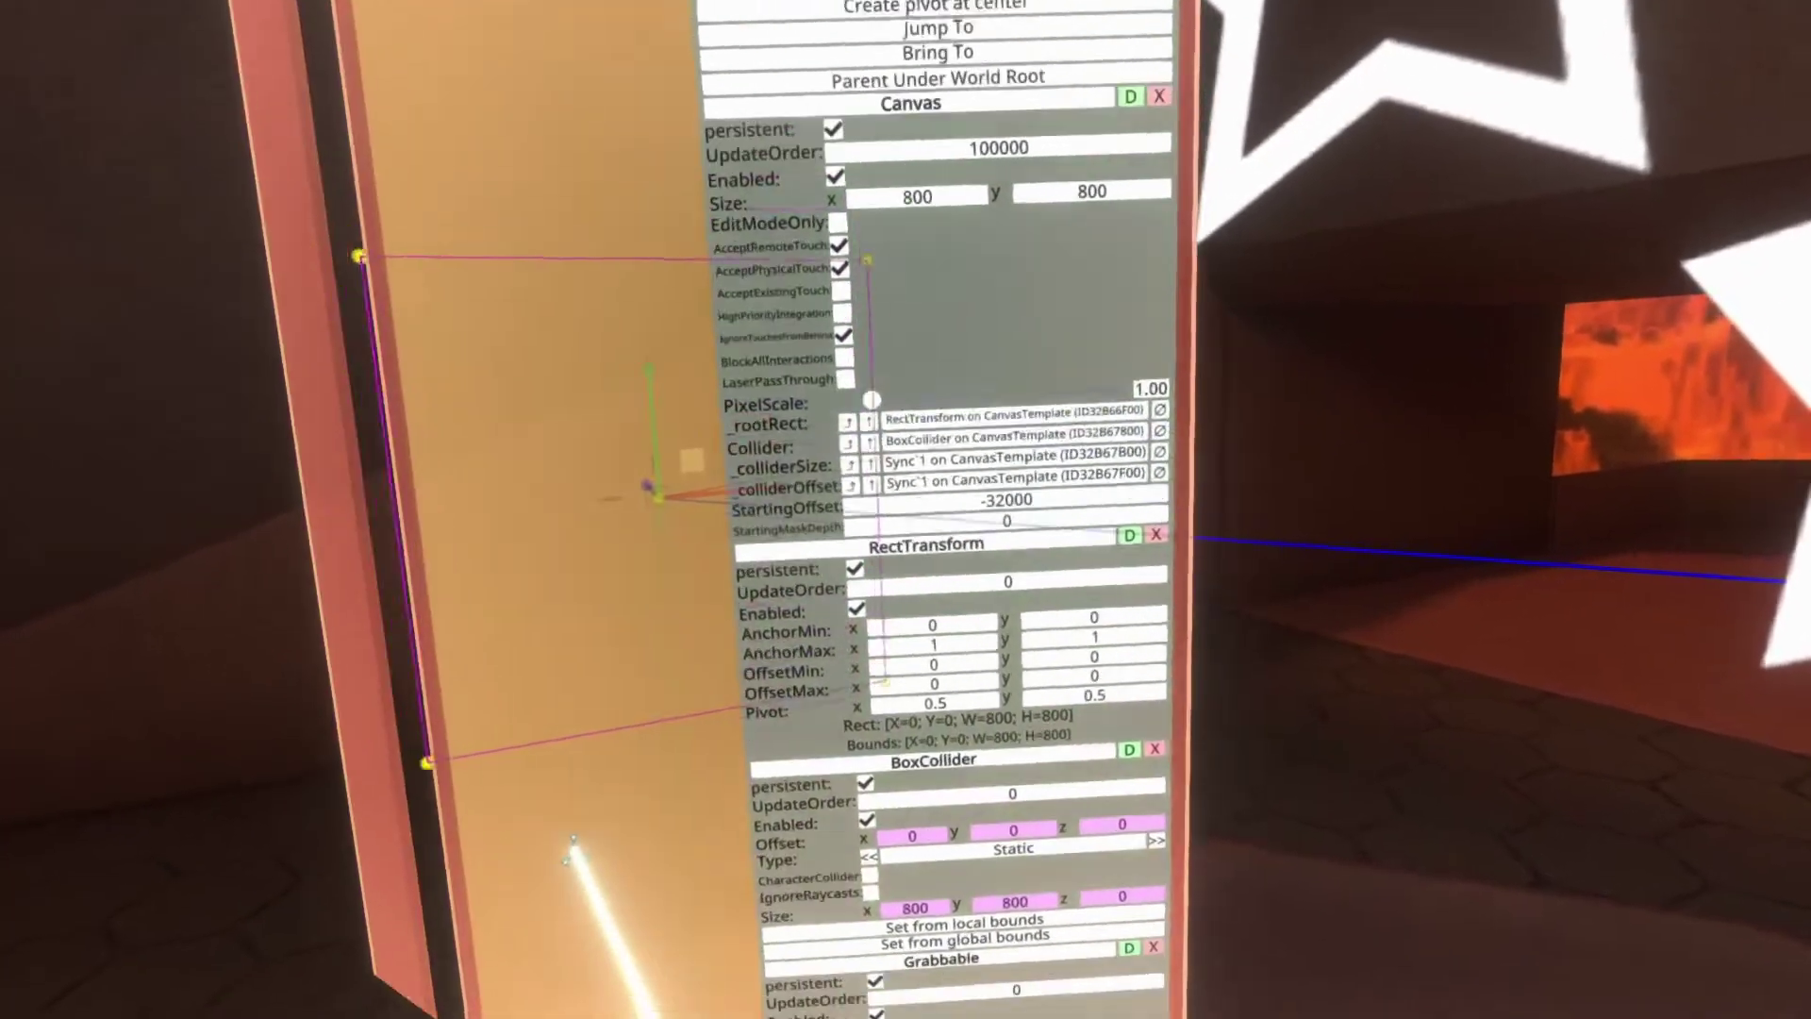
pyautogui.scroll(-5, 943, 566)
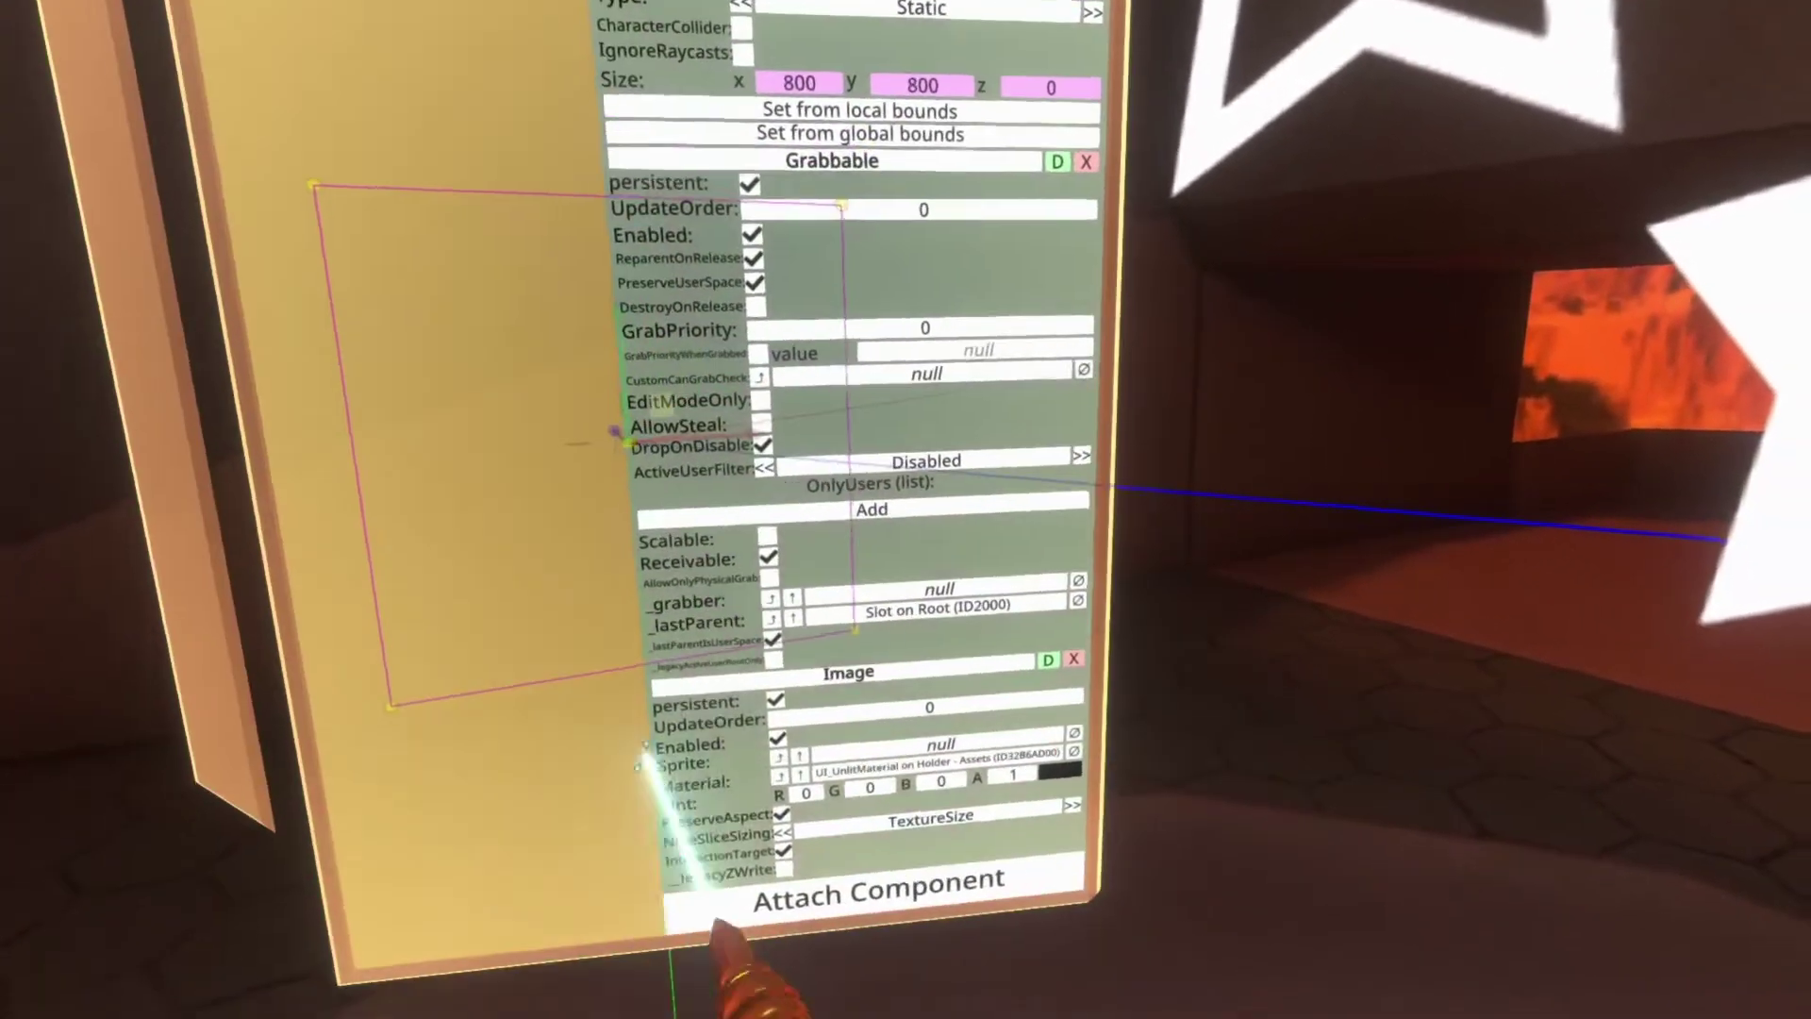
pyautogui.scroll(4, 943, 472)
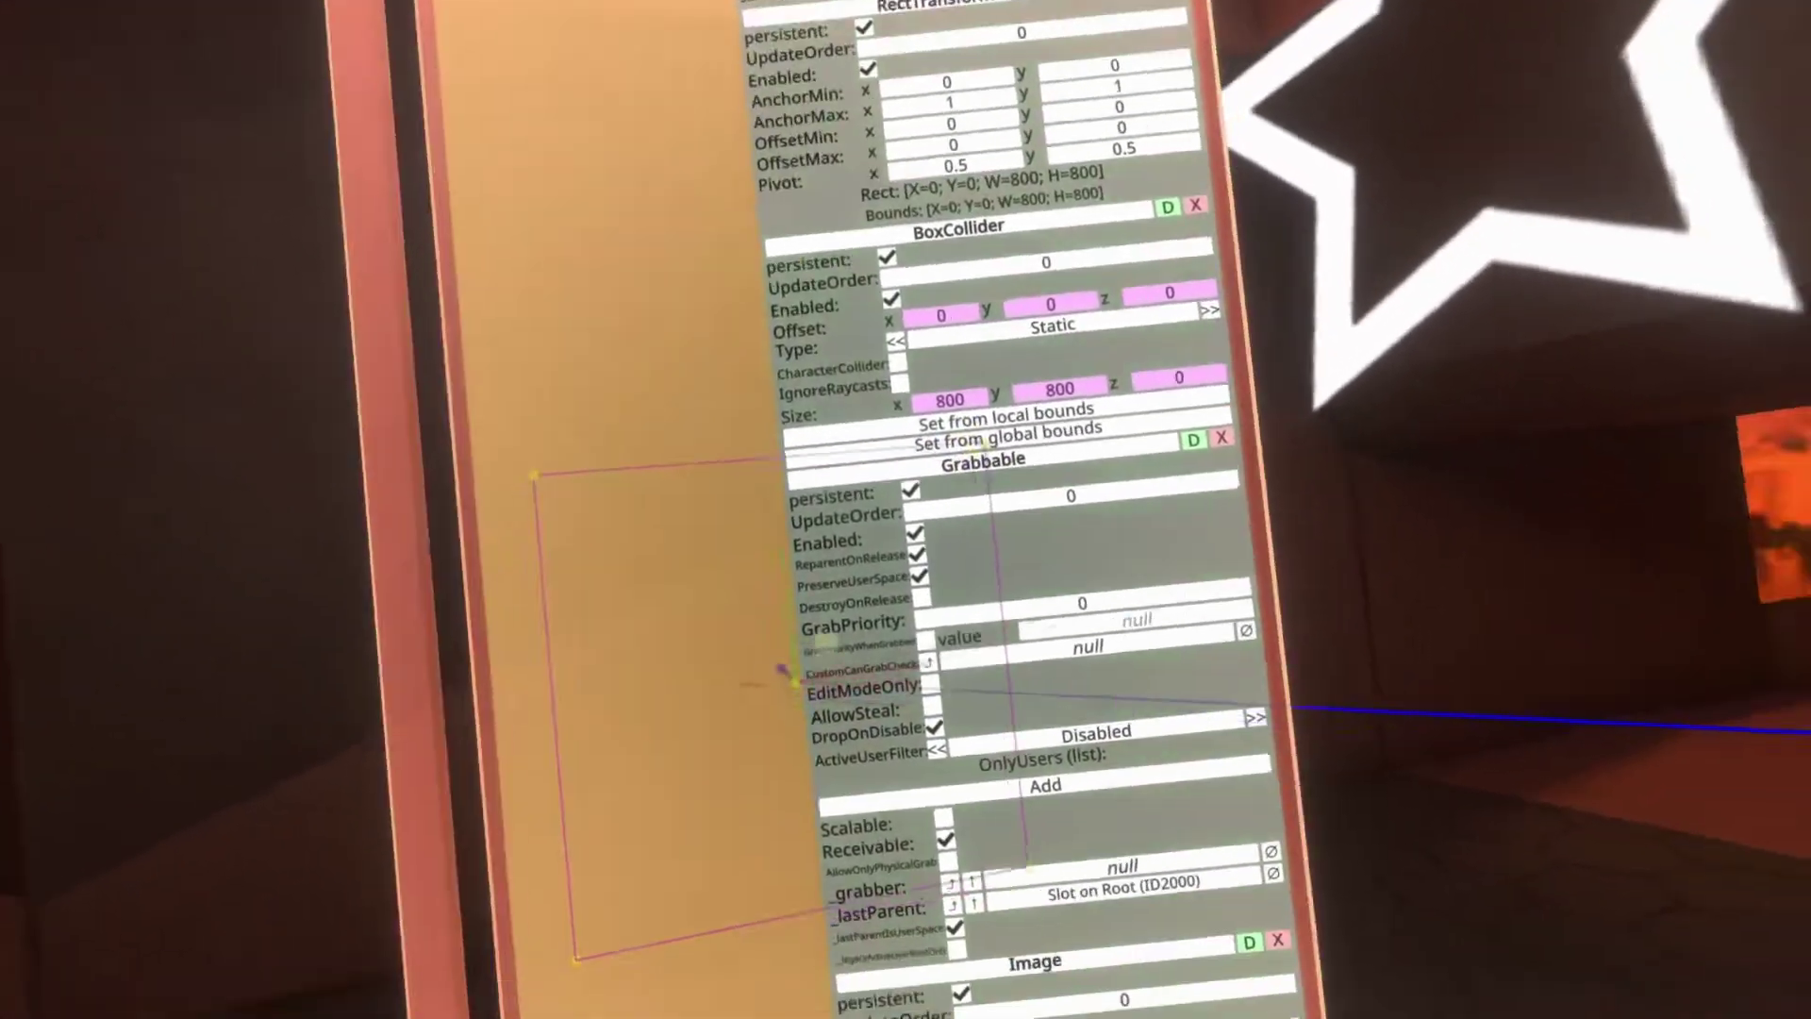
pyautogui.scroll(-5, 775, 658)
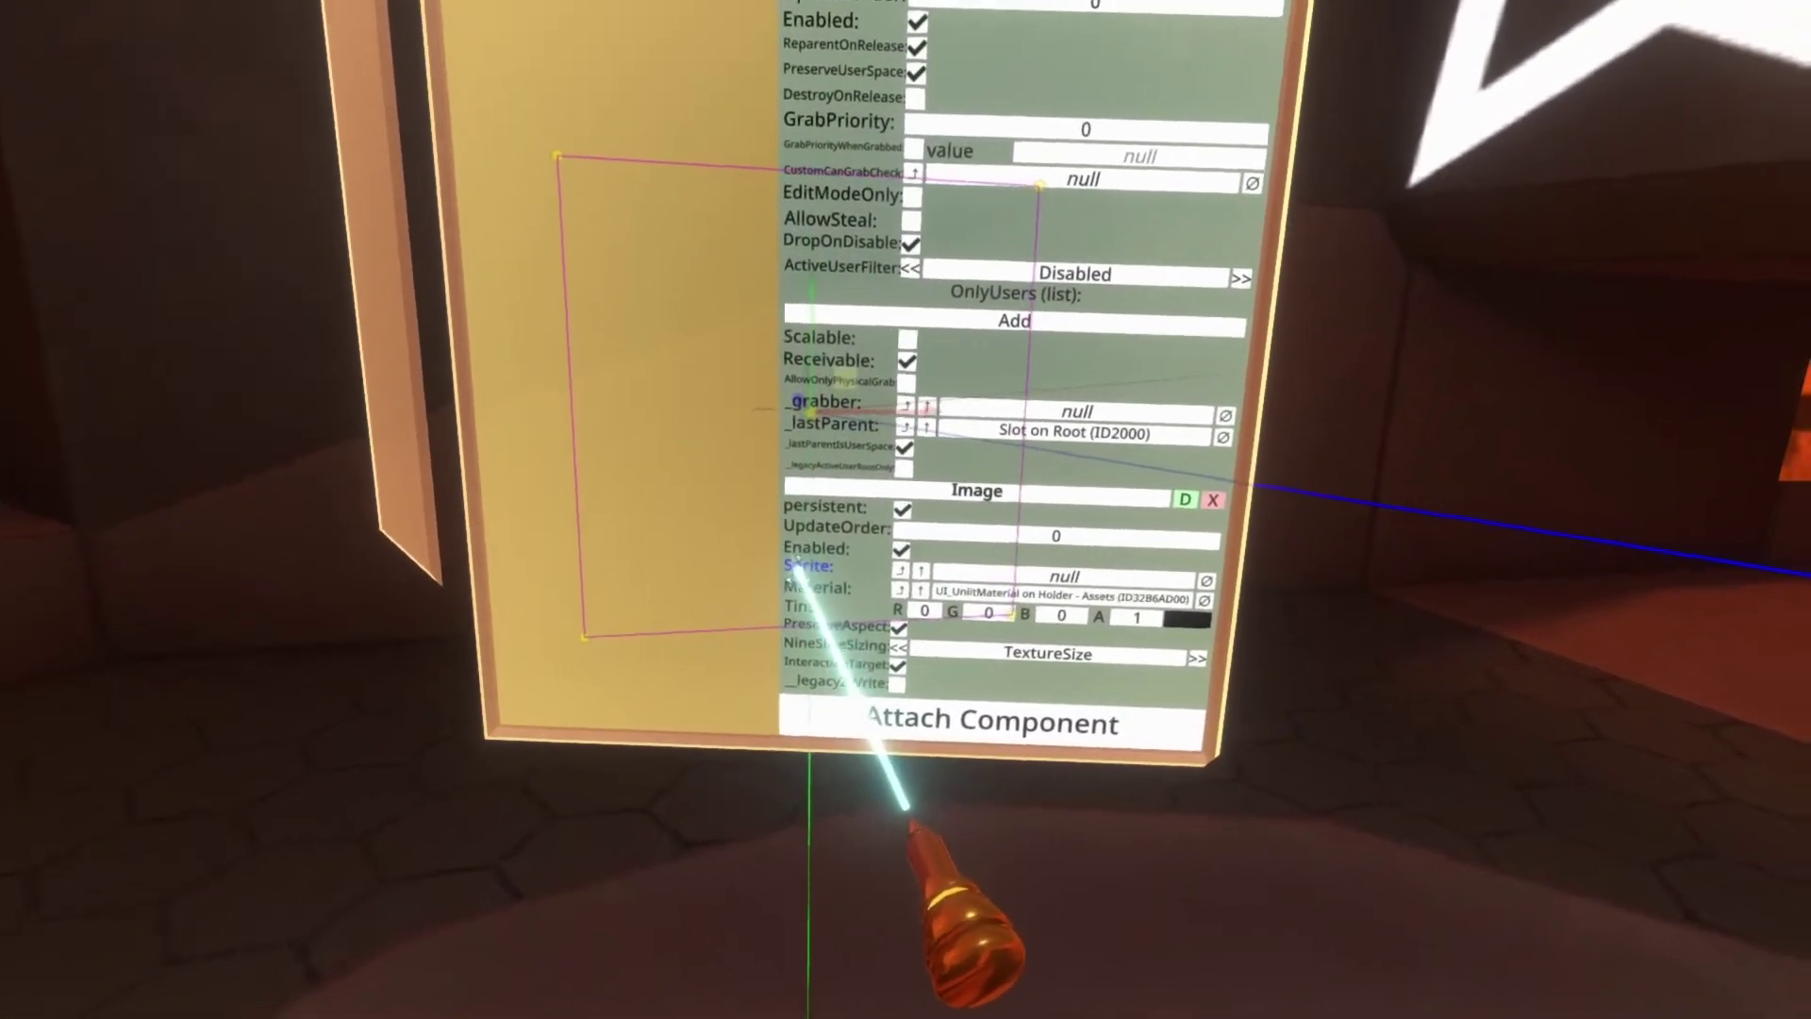
pyautogui.scroll(3, 529, 566)
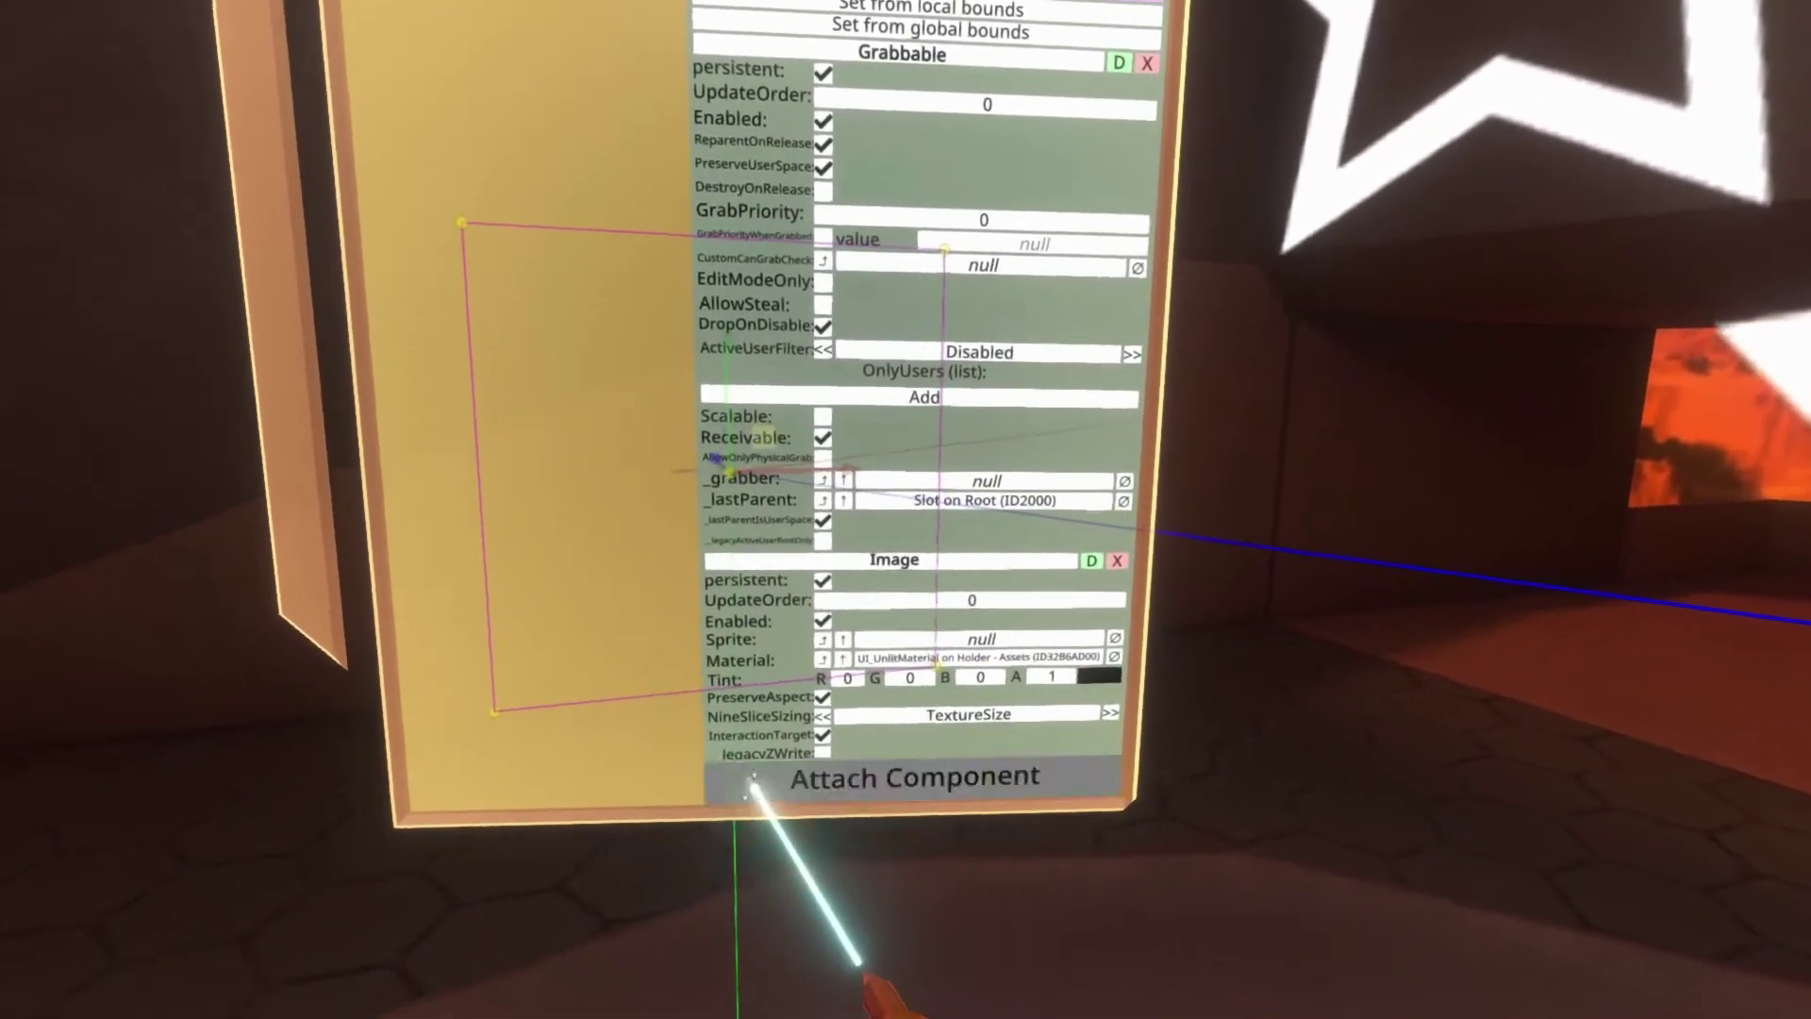
pyautogui.click(754, 781)
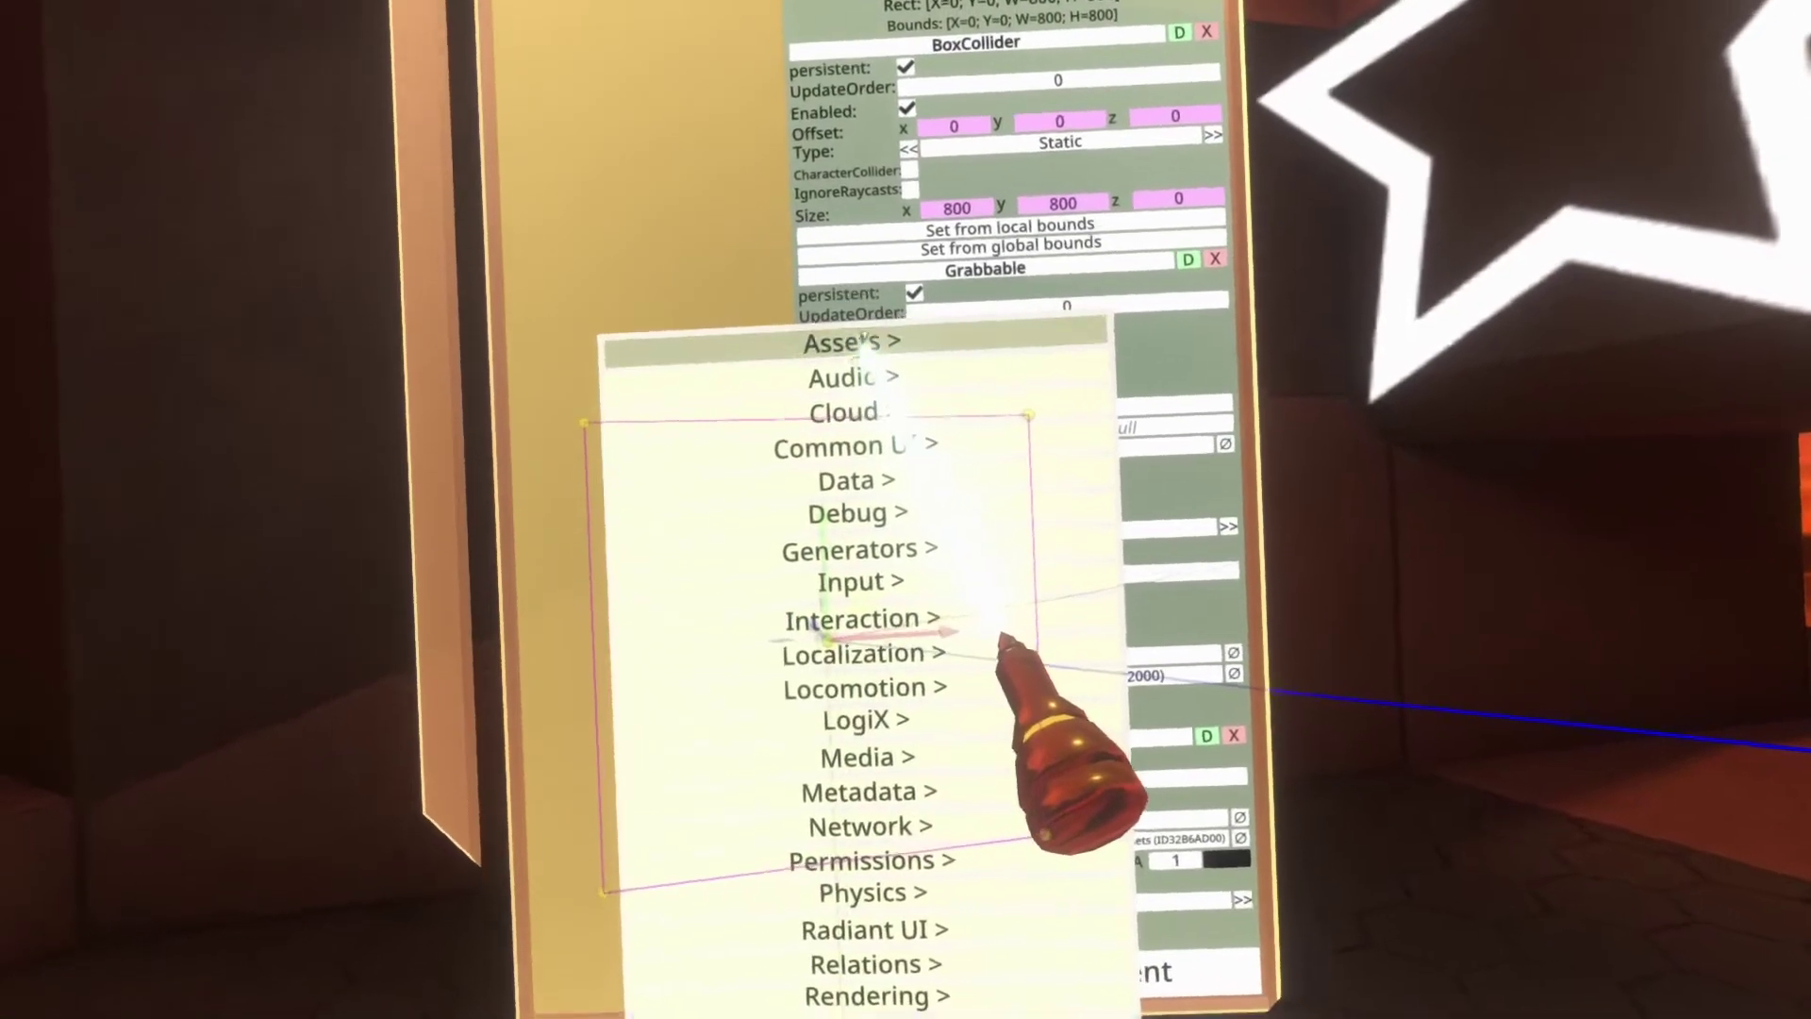
# Open the Assets component category to attach a SpriteProvider to the canvas.
pyautogui.click(808, 126)
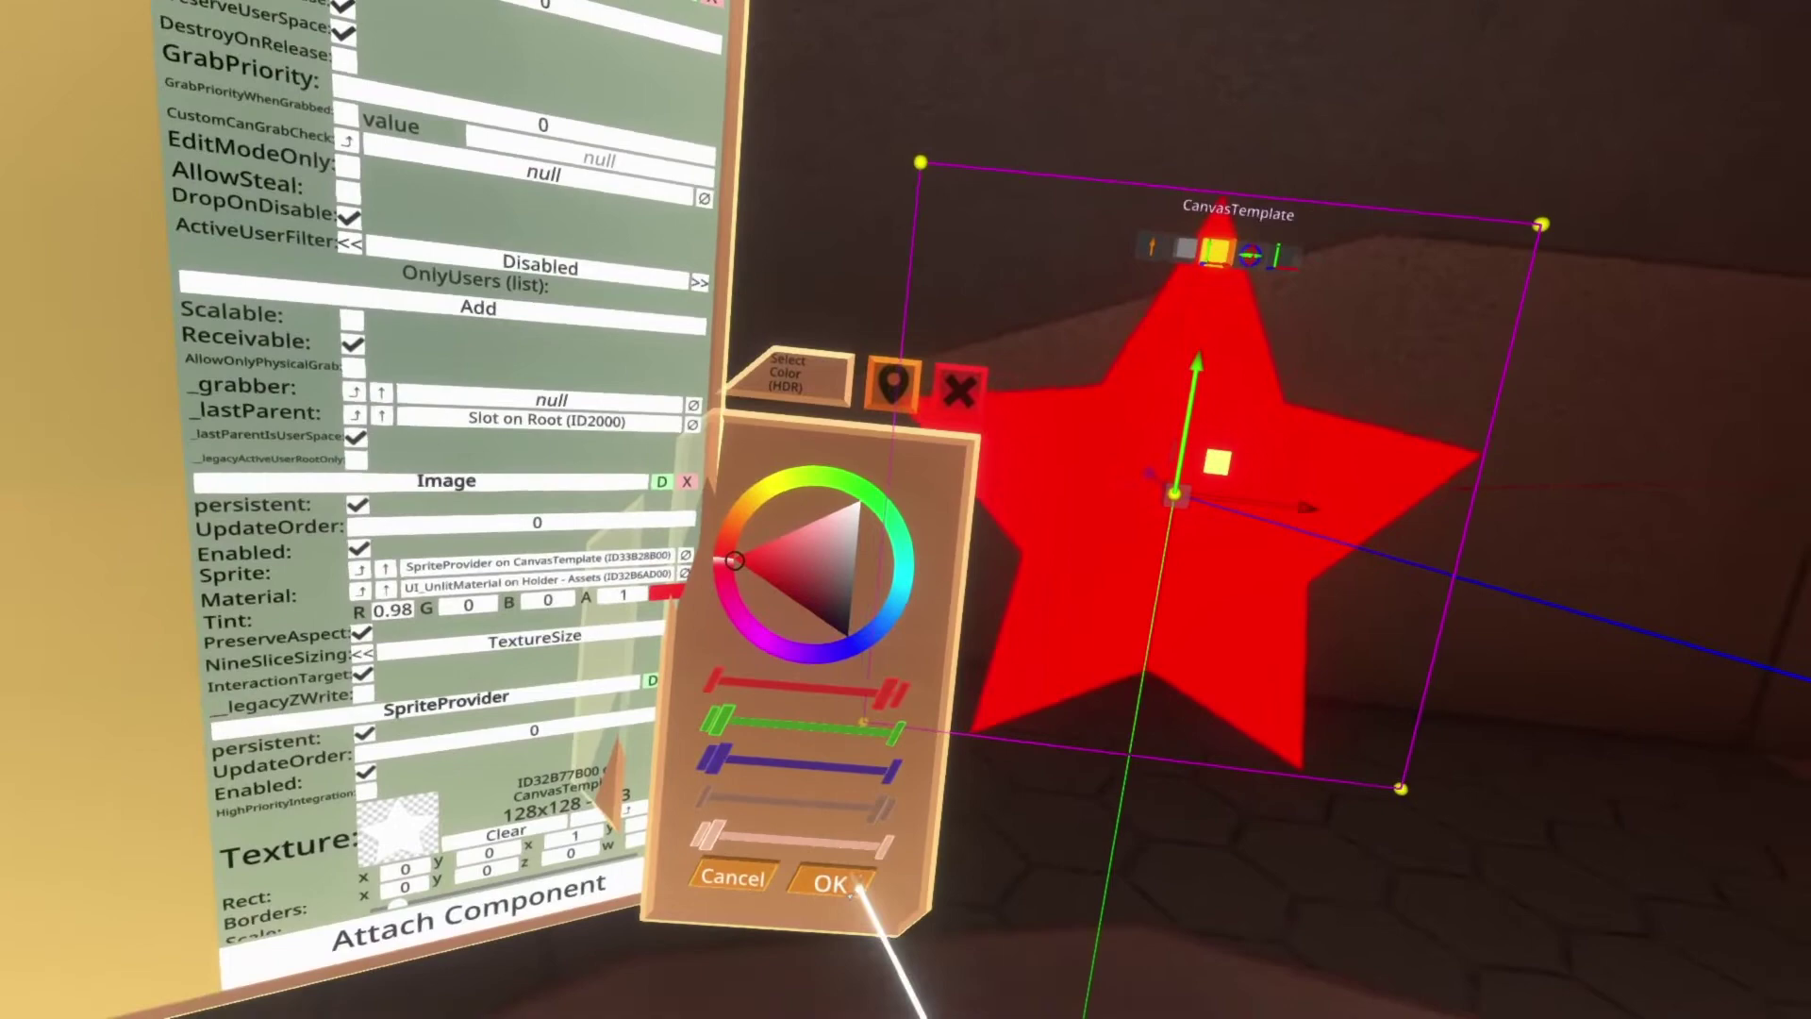
# Confirm the red tint, then remove the SpriteProvider and Image components from the canvas.
pyautogui.click(851, 885)
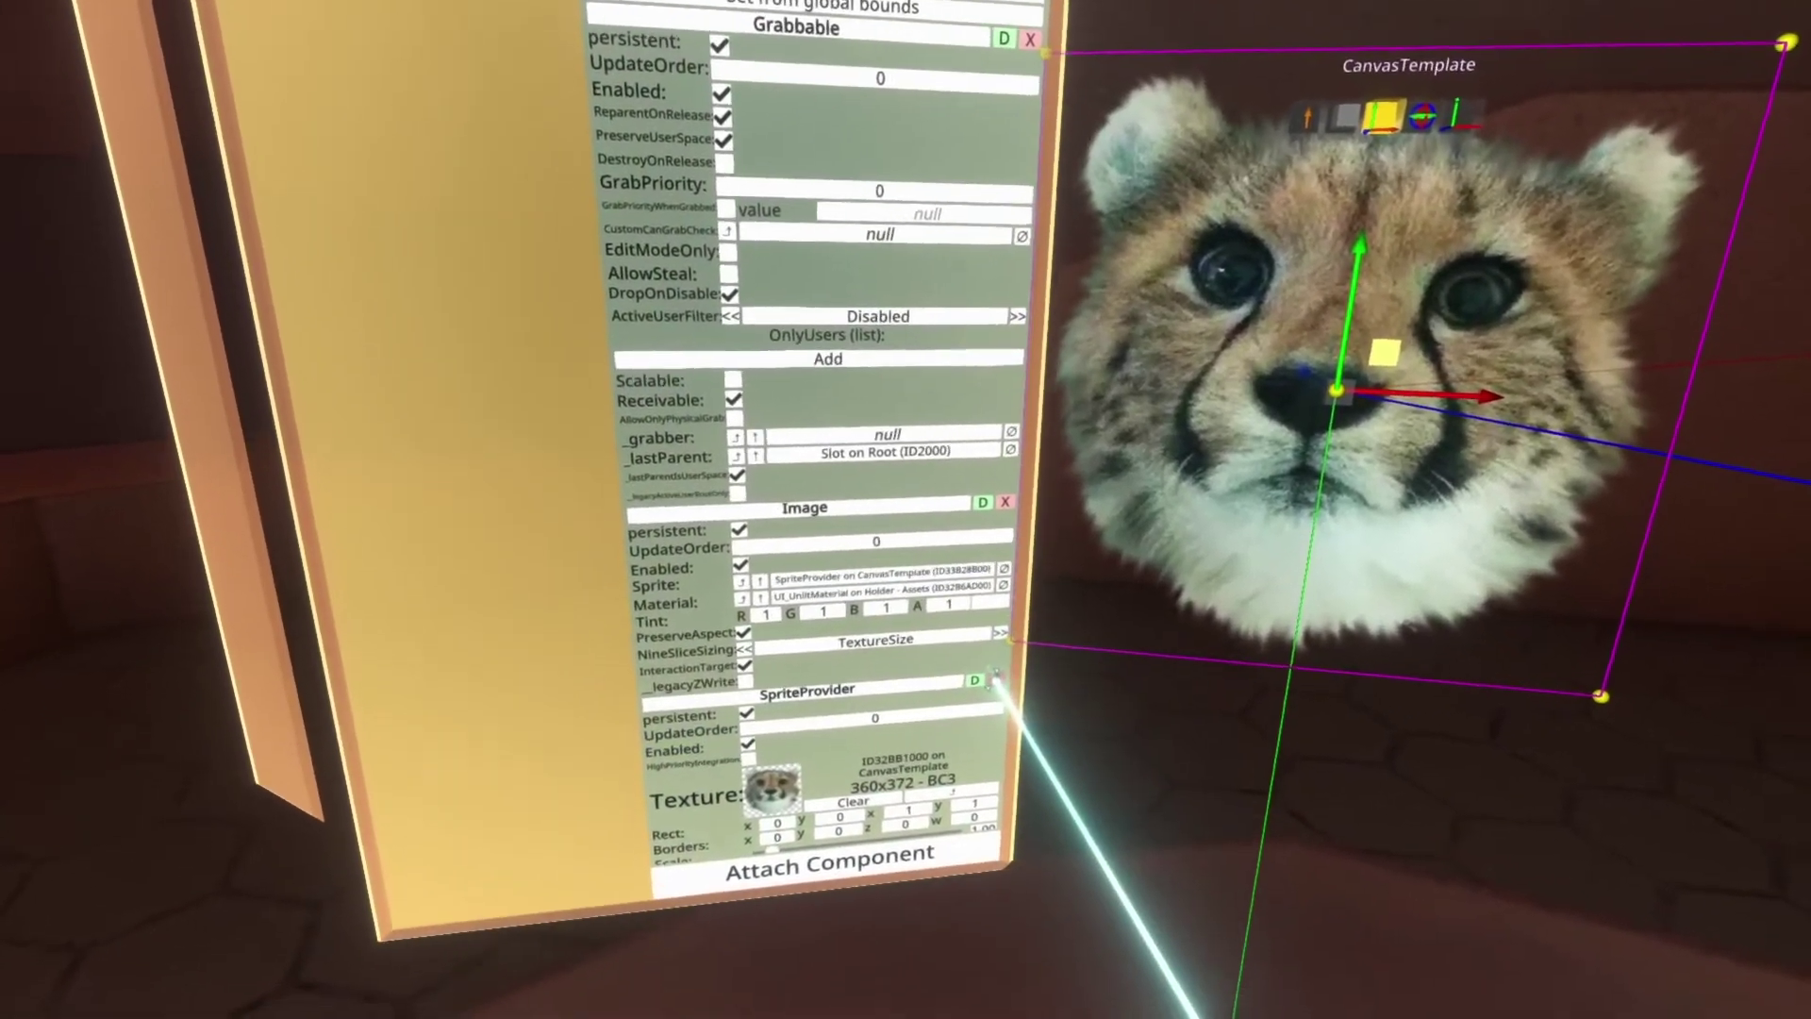
pyautogui.click(996, 679)
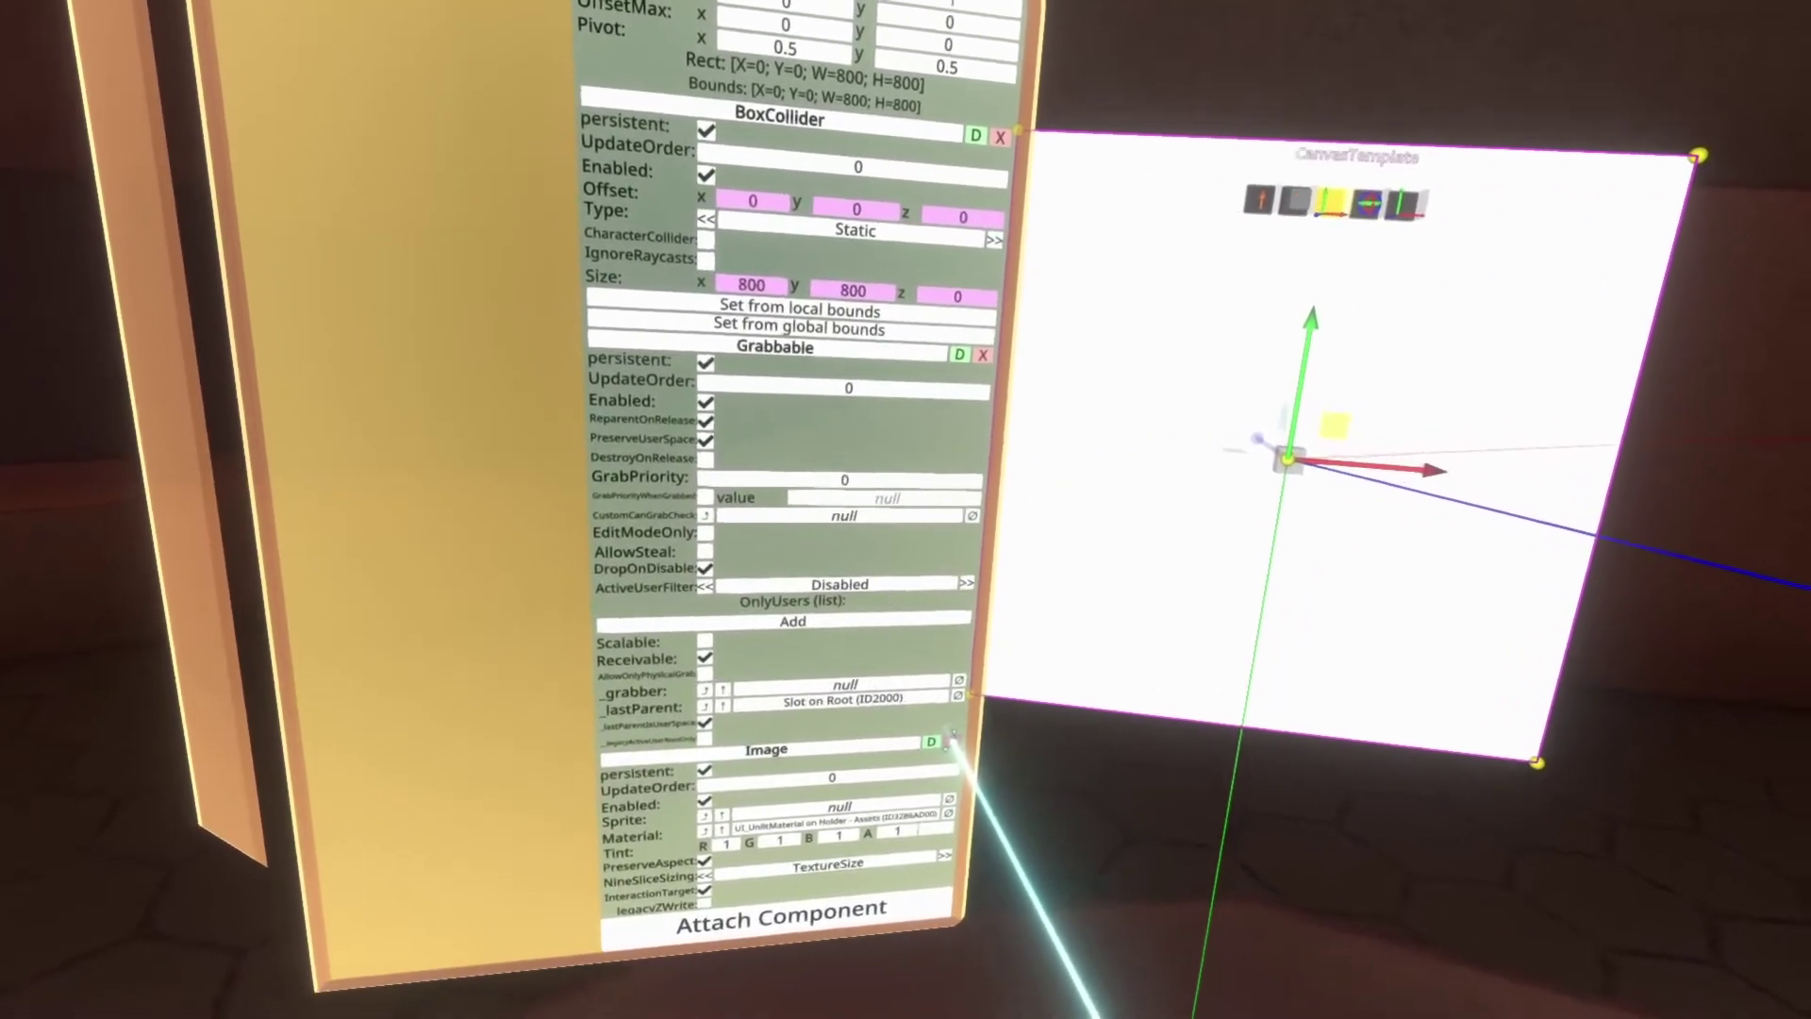
pyautogui.click(949, 741)
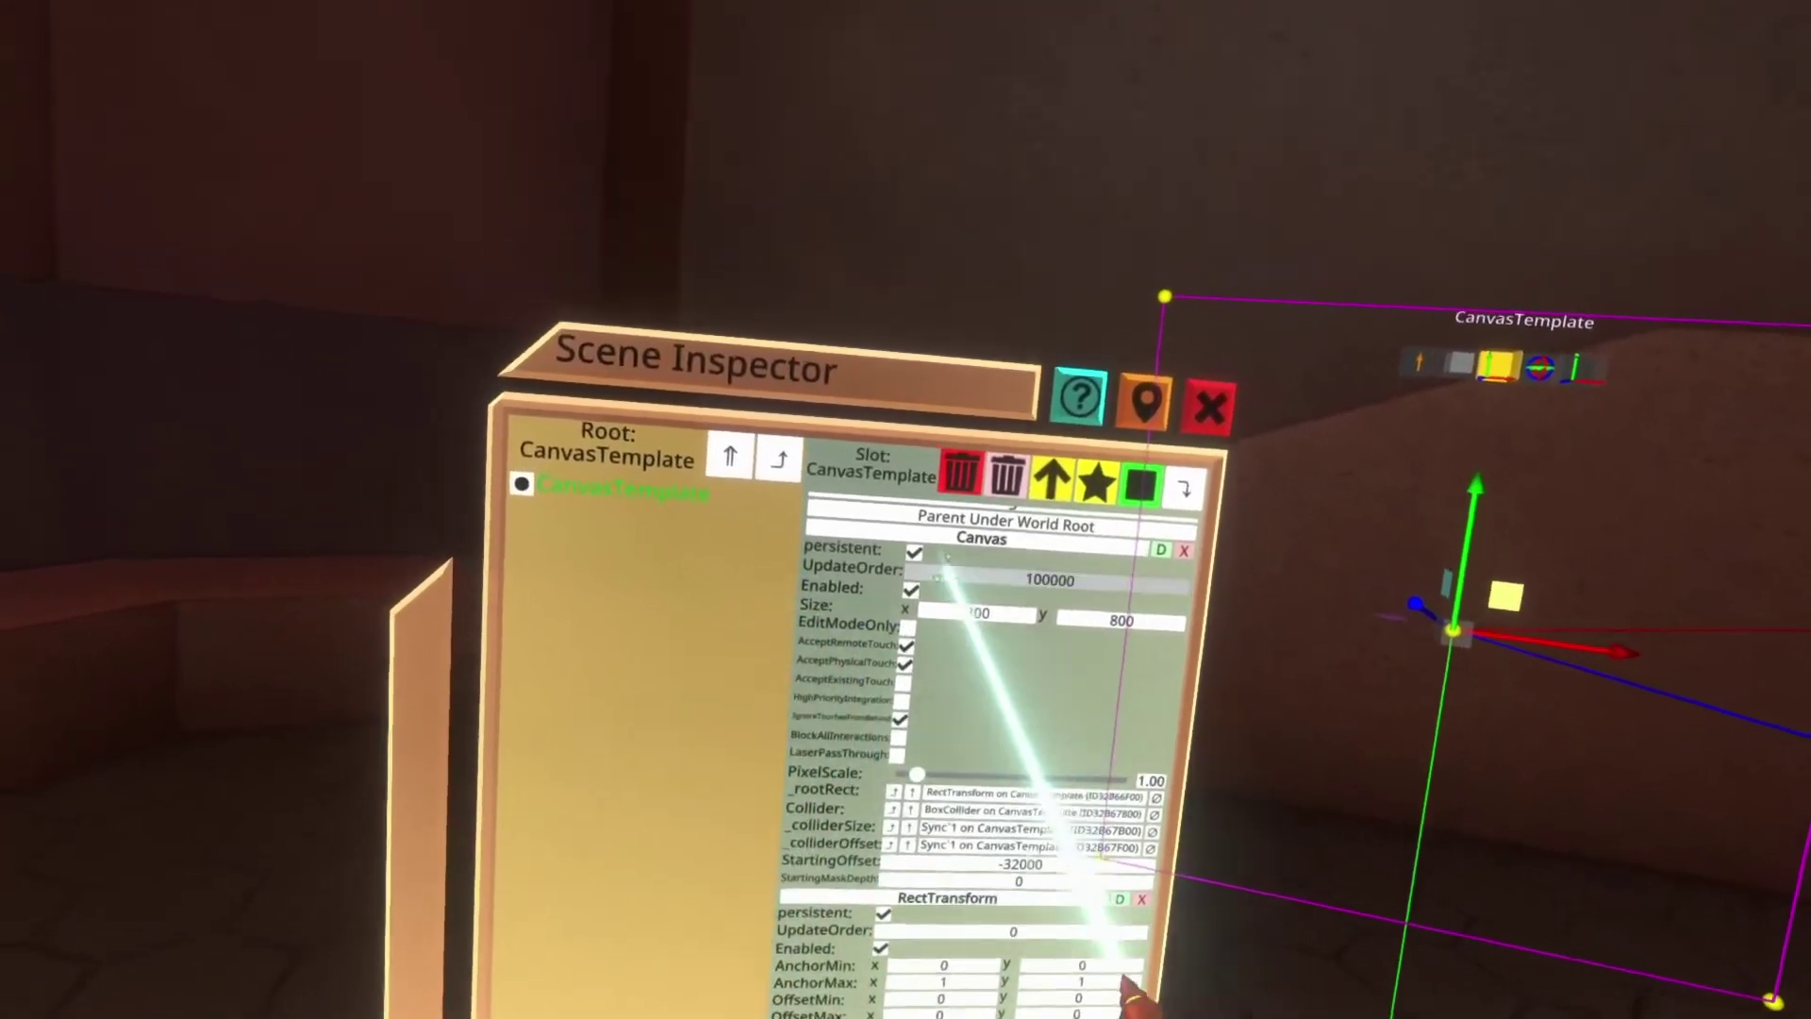
# Add a child slot named BG under CanvasTemplate and give it a UI > Graphics > Image component.
pyautogui.click(1057, 501)
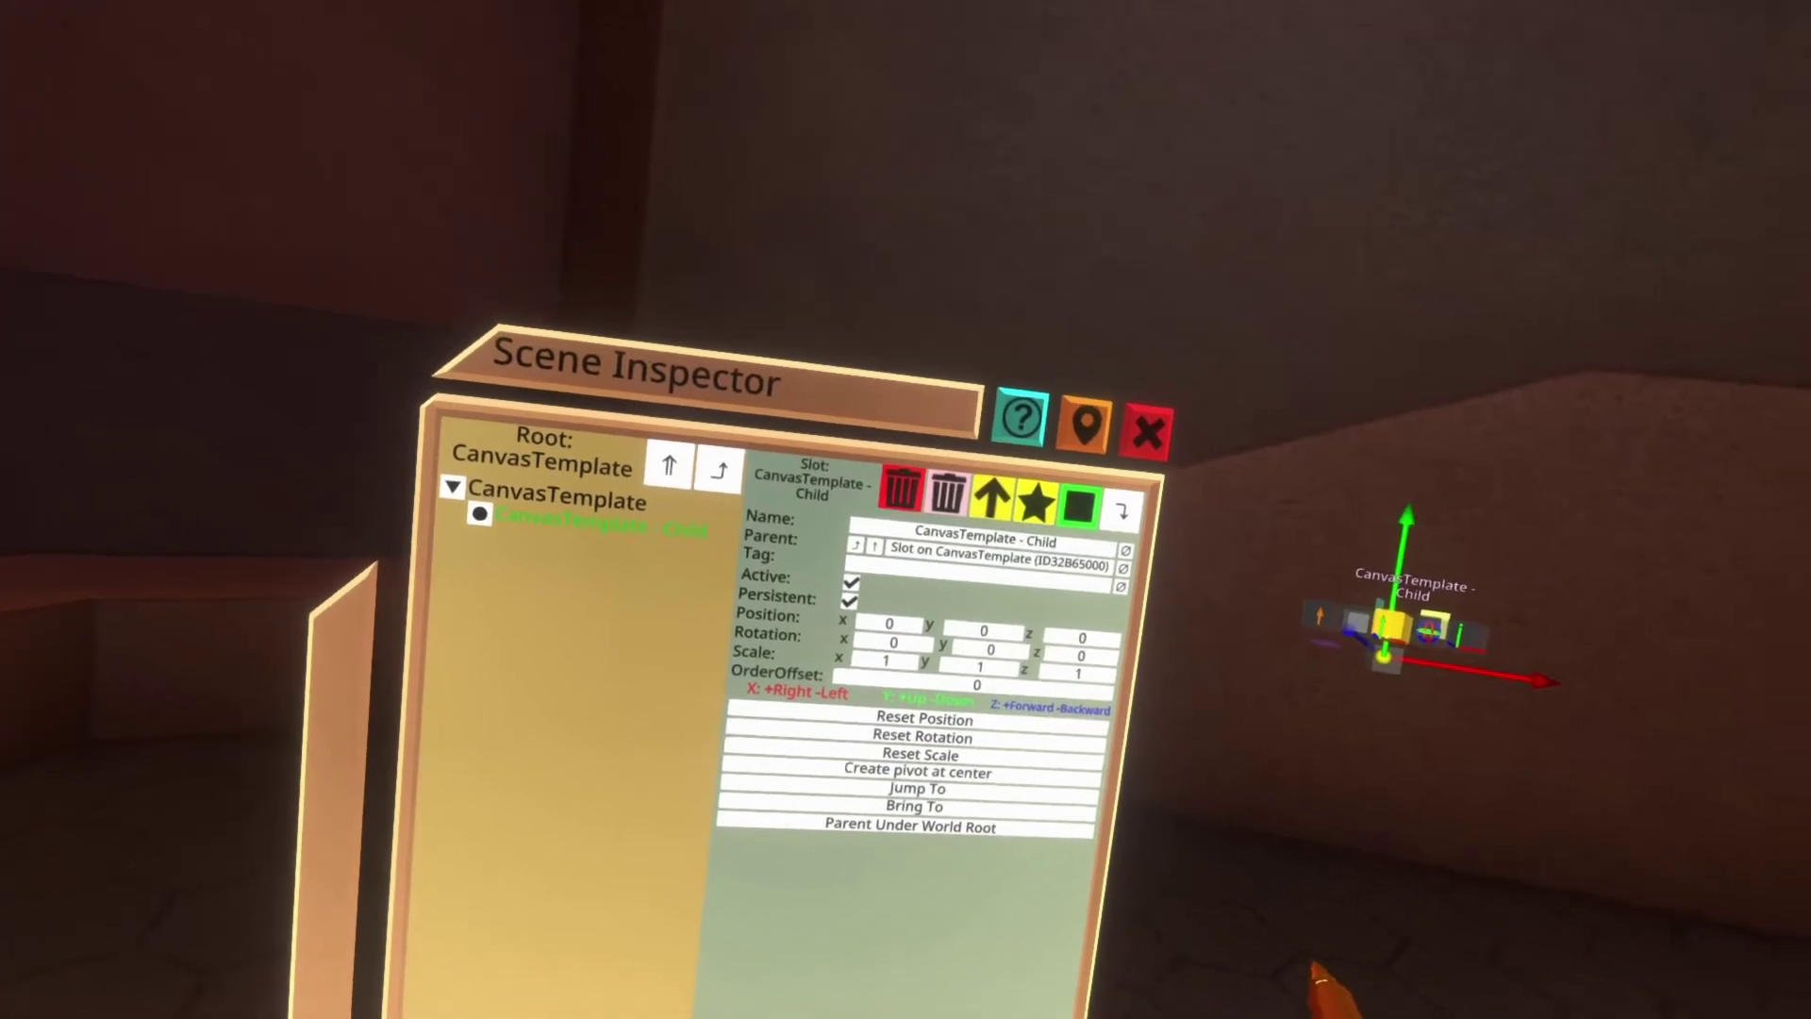
pyautogui.write('BG')
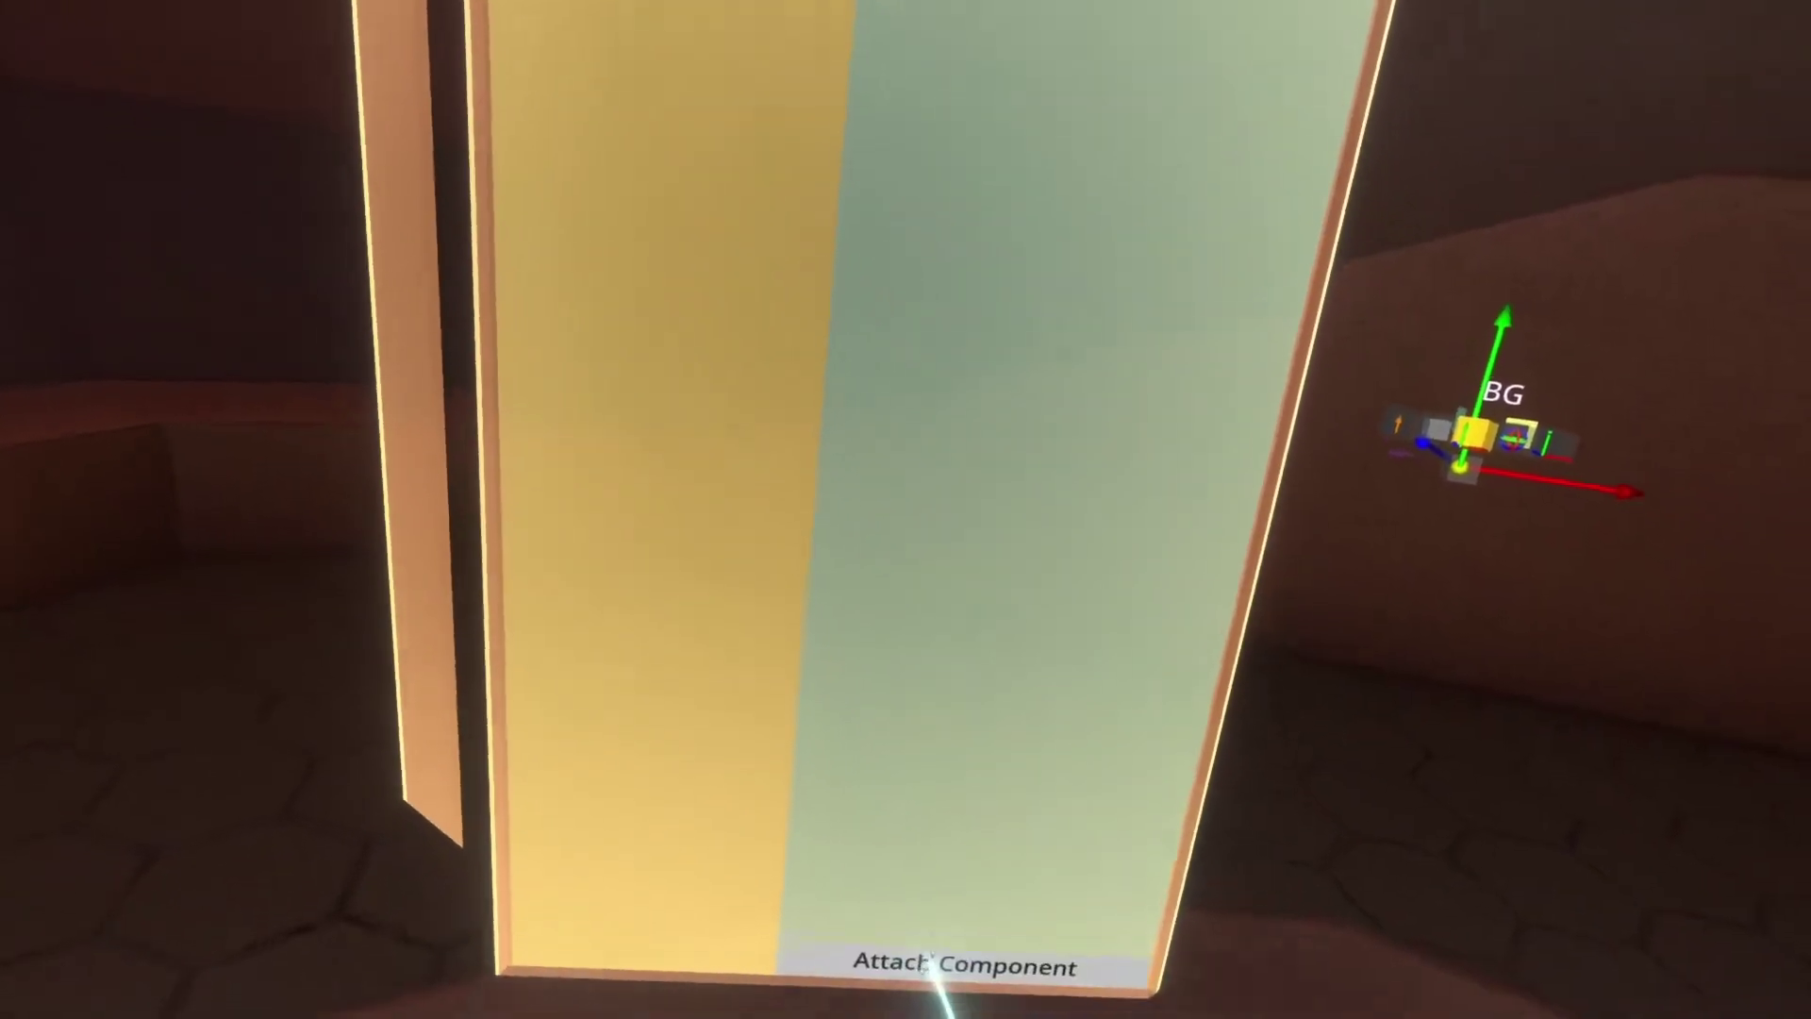
pyautogui.click(910, 955)
pyautogui.click(944, 849)
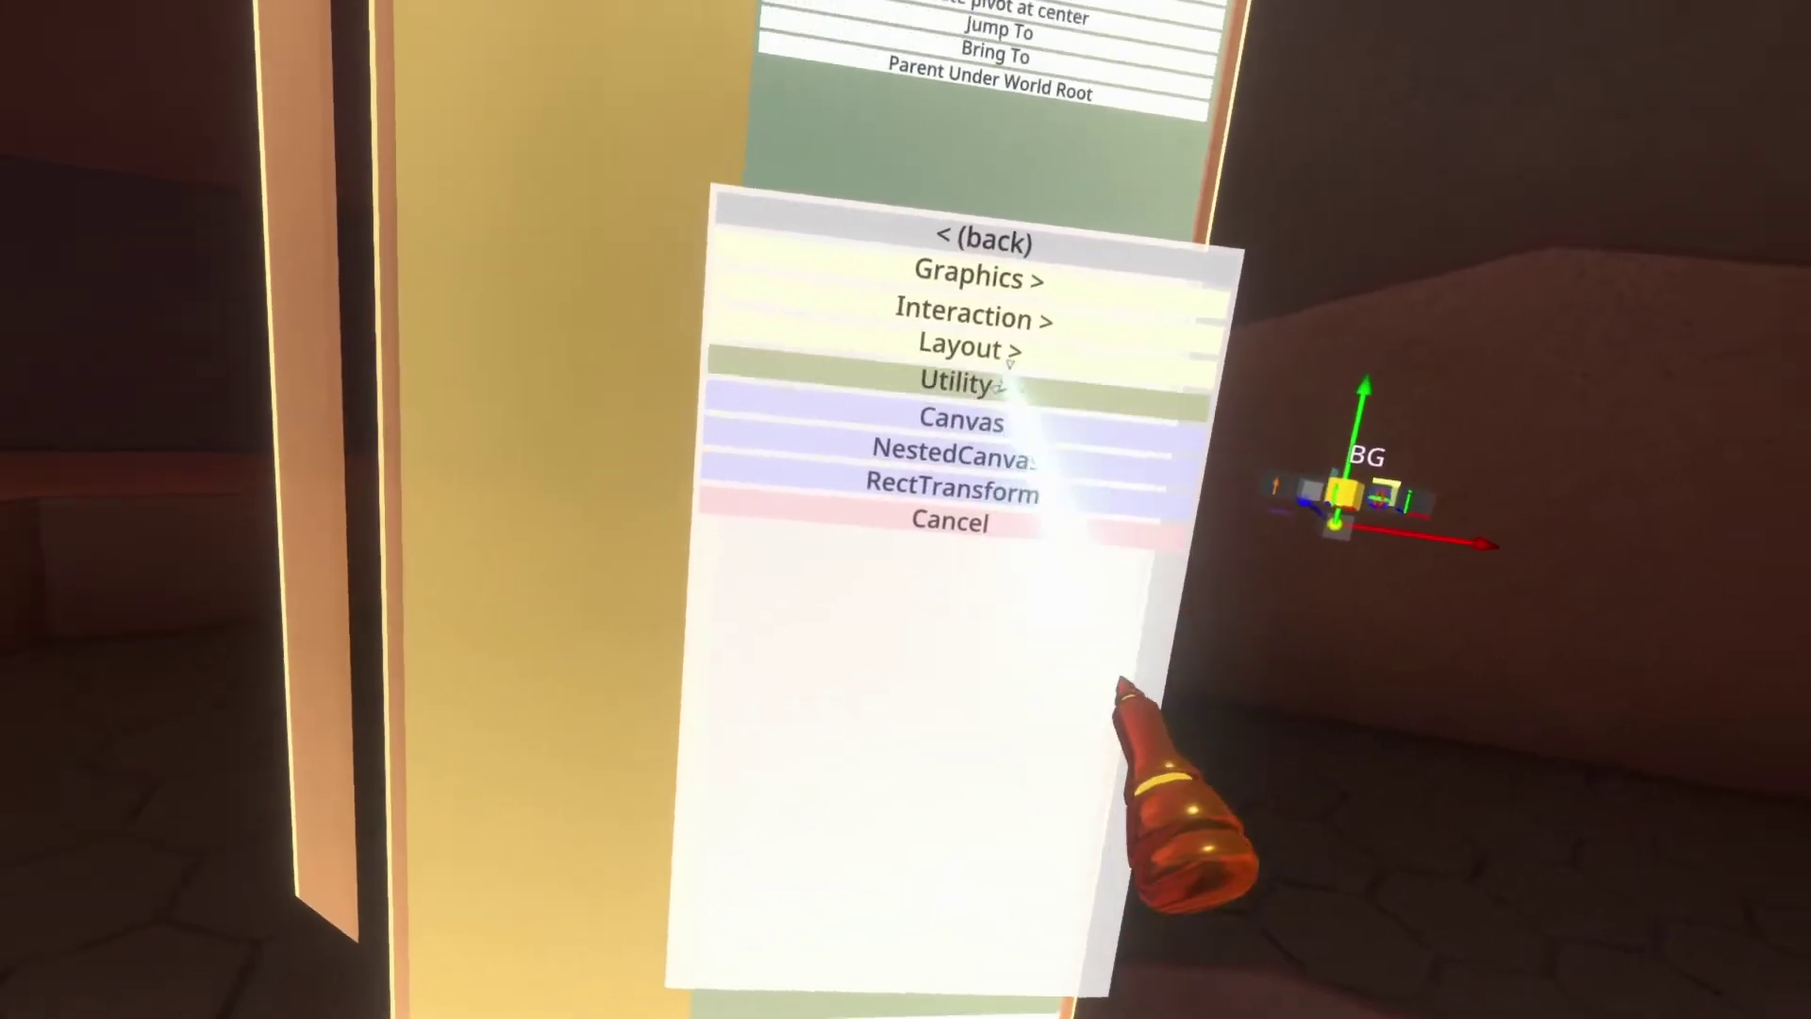
pyautogui.click(900, 416)
pyautogui.click(945, 449)
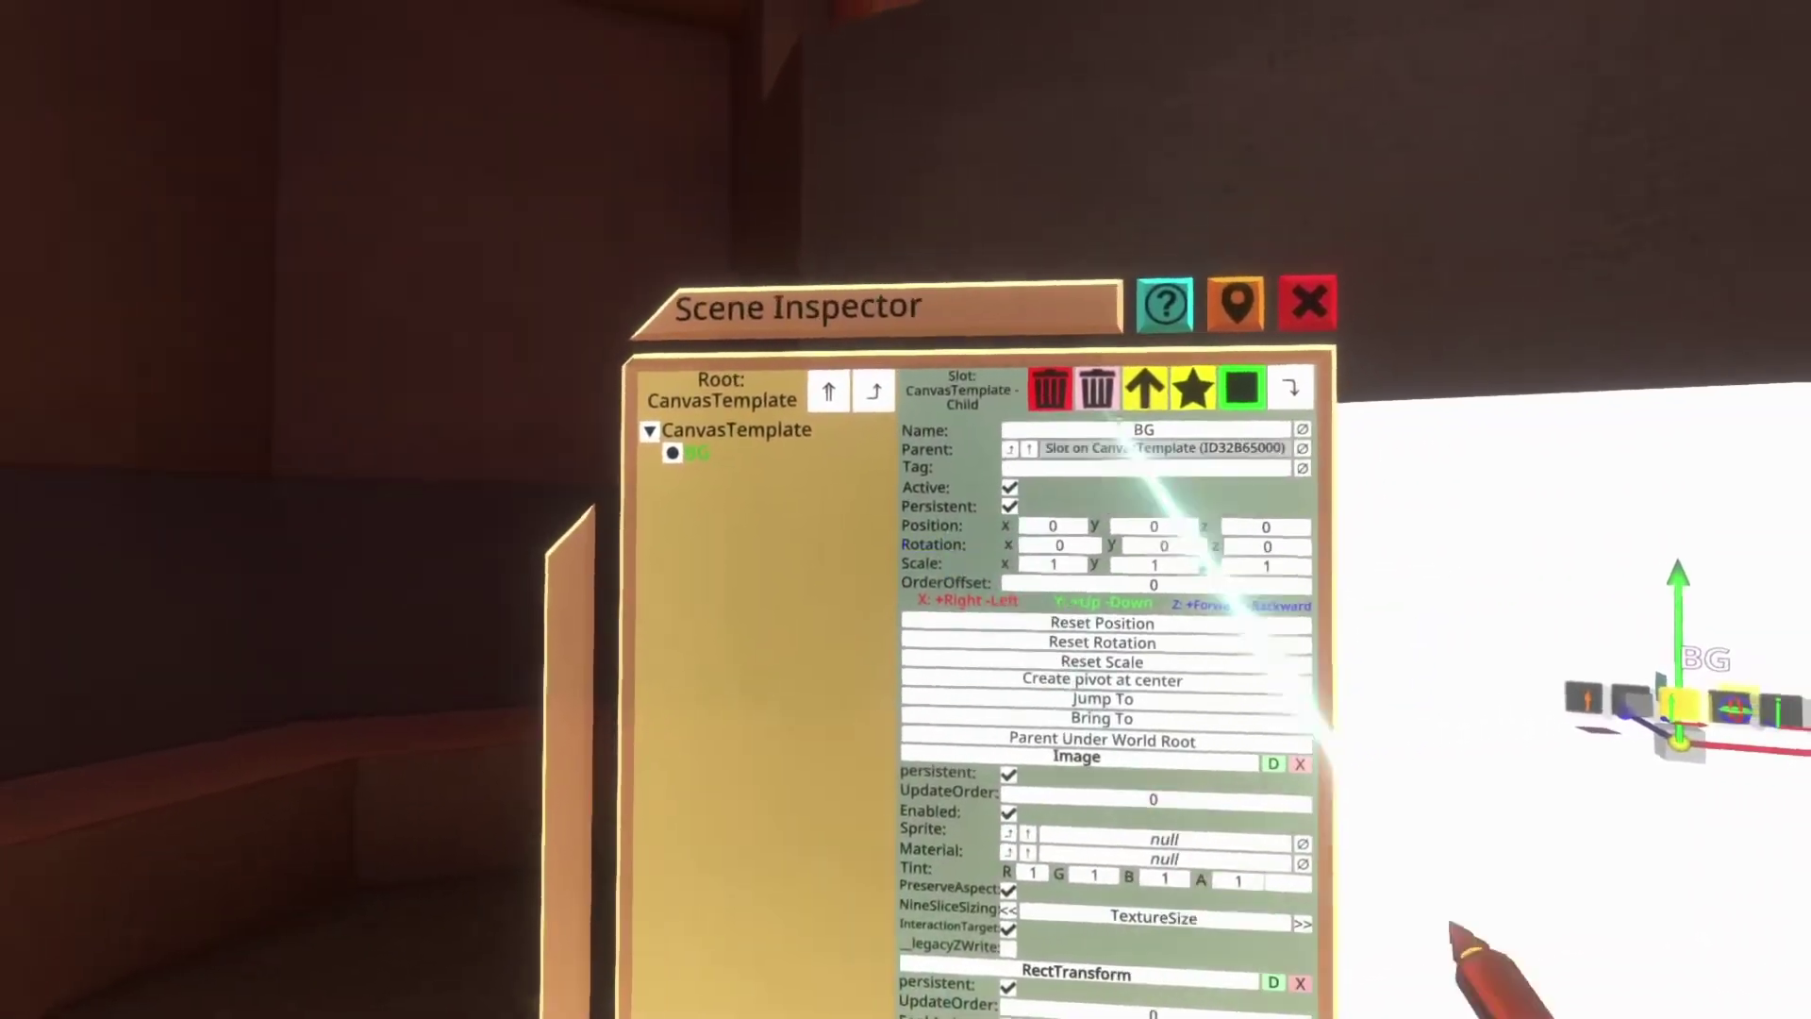
# Add a new child slot under BG, select it and clear its name.
pyautogui.click(1072, 389)
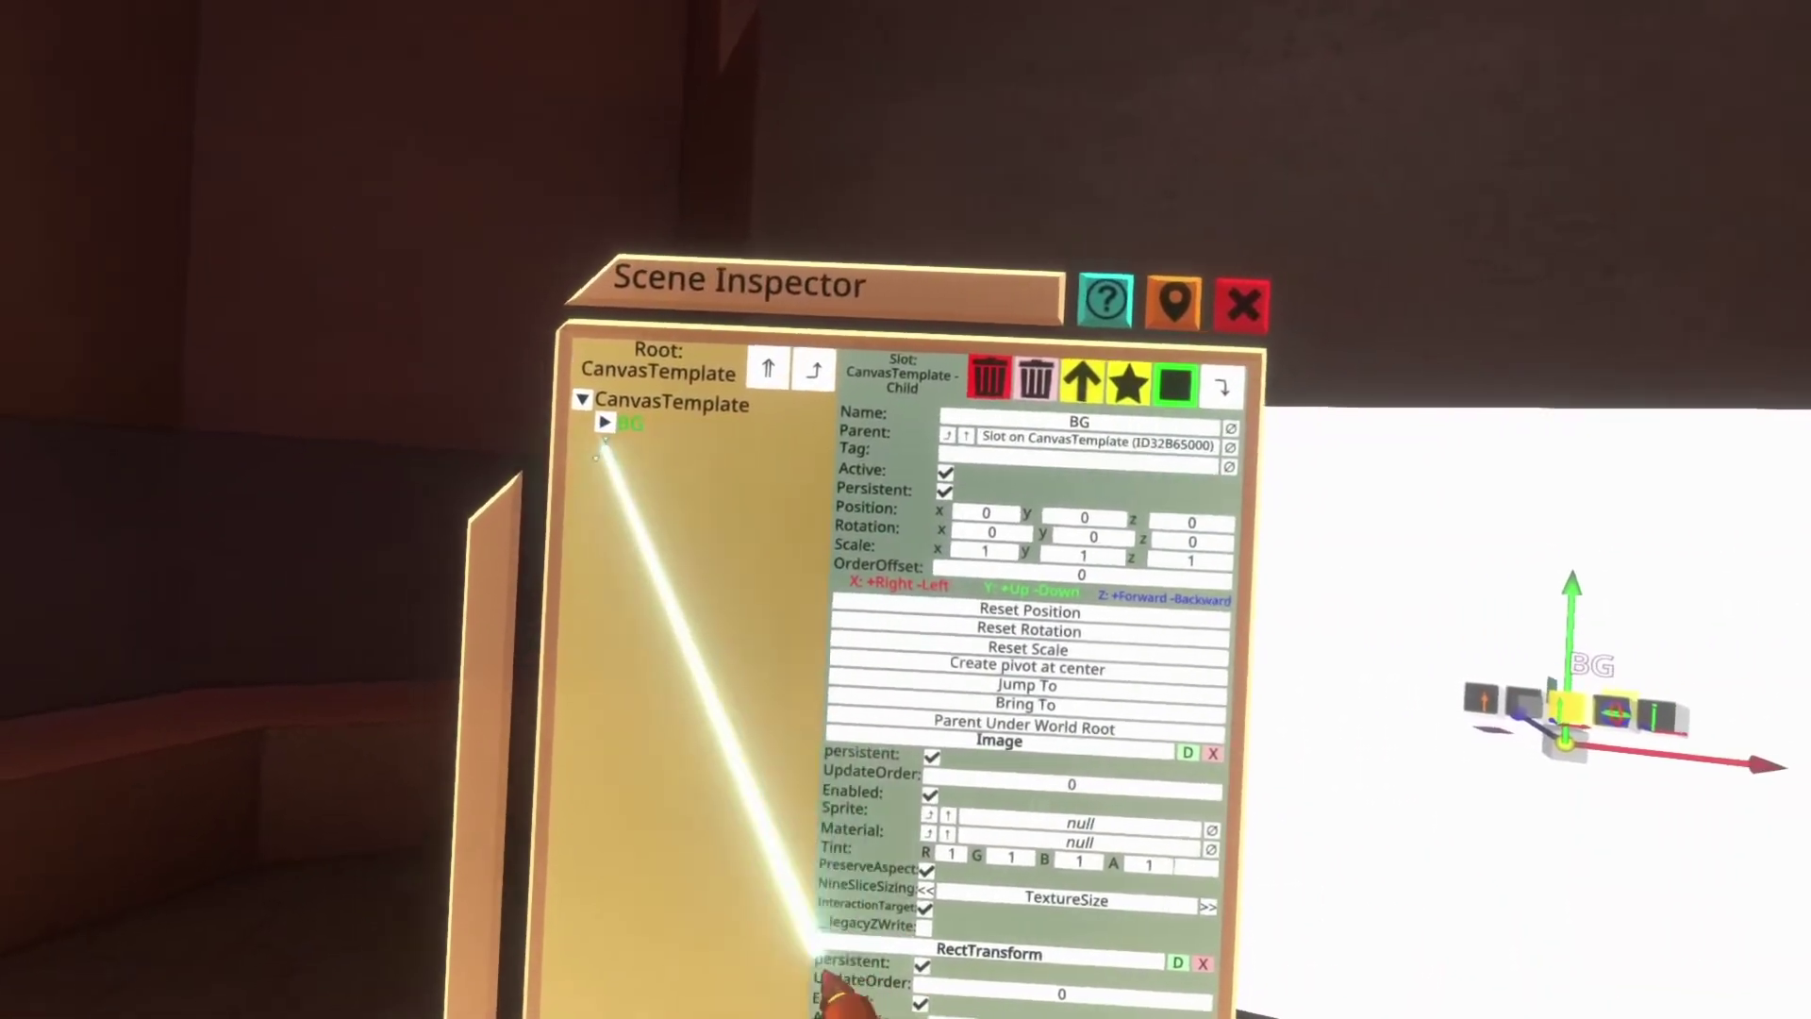
pyautogui.click(790, 456)
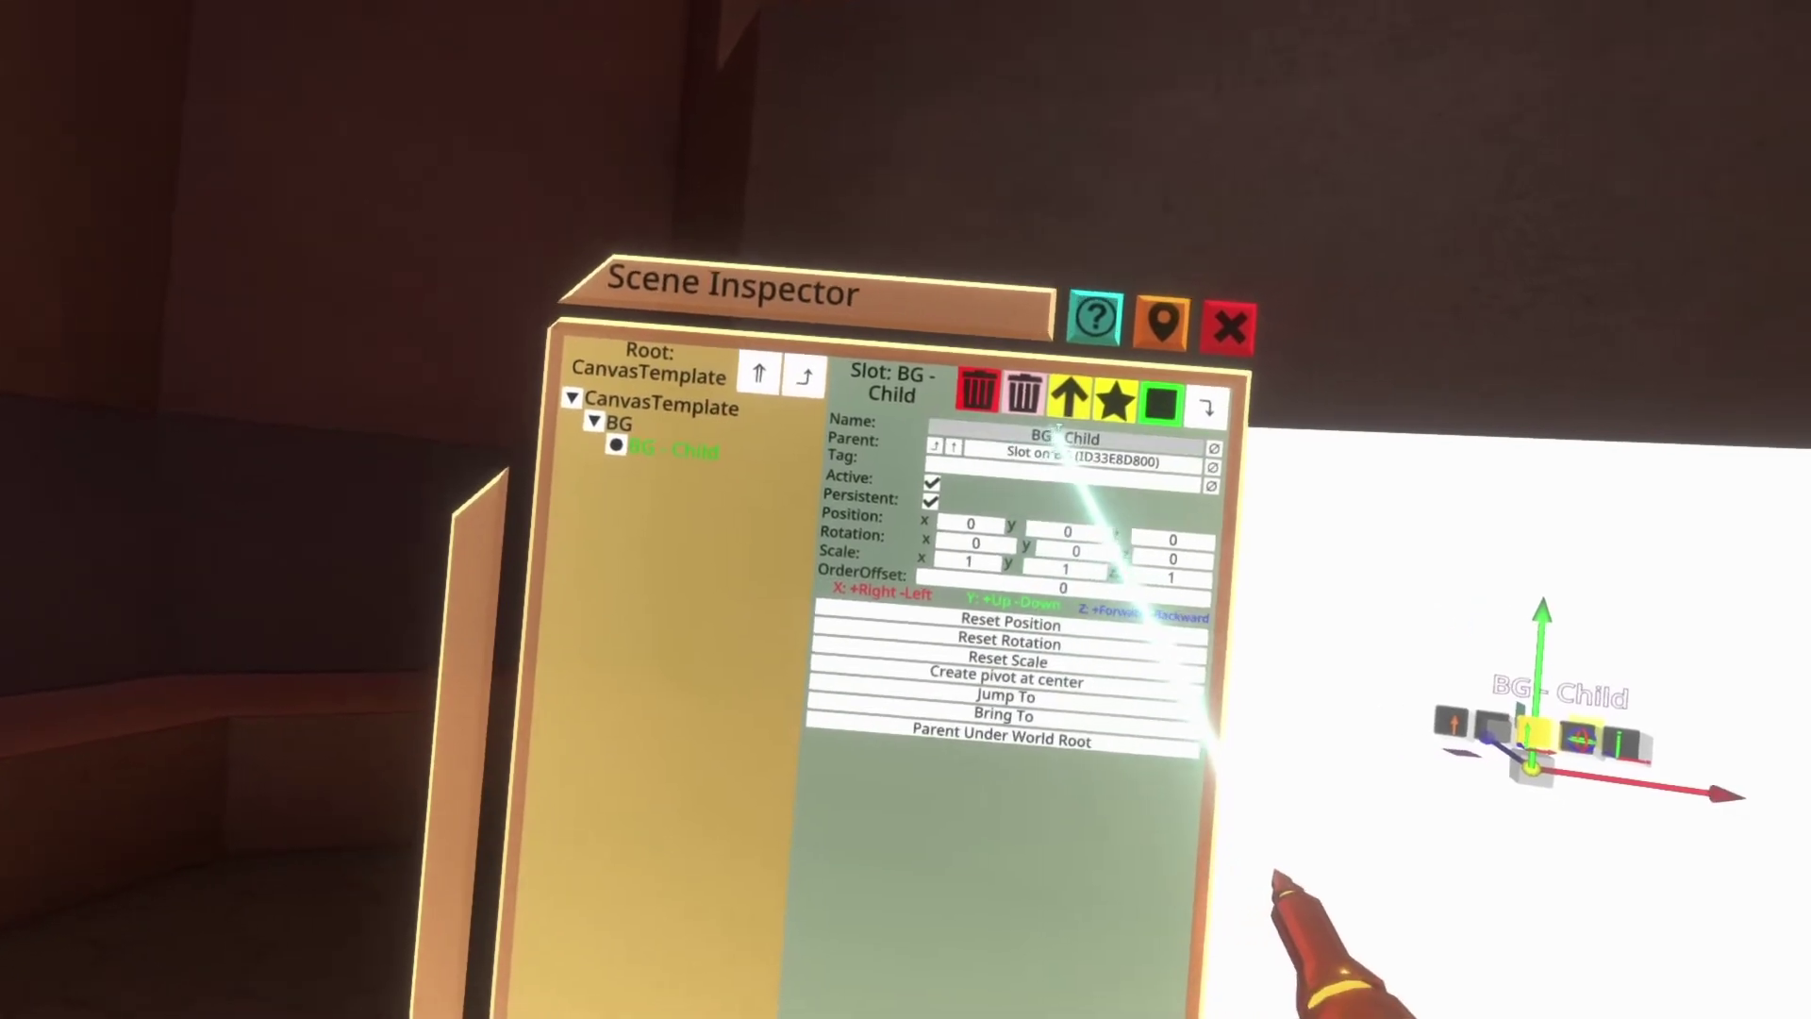
pyautogui.click(997, 396)
pyautogui.press('BackSpace')
pyautogui.press('BackSpace')
pyautogui.press('BackSpace')
pyautogui.press('BackSpace')
pyautogui.press('BackSpace')
pyautogui.press('BackSpace')
pyautogui.press('BackSpace')
pyautogui.press('BackSpace')
pyautogui.press('BackSpace')
pyautogui.press('BackSpace')
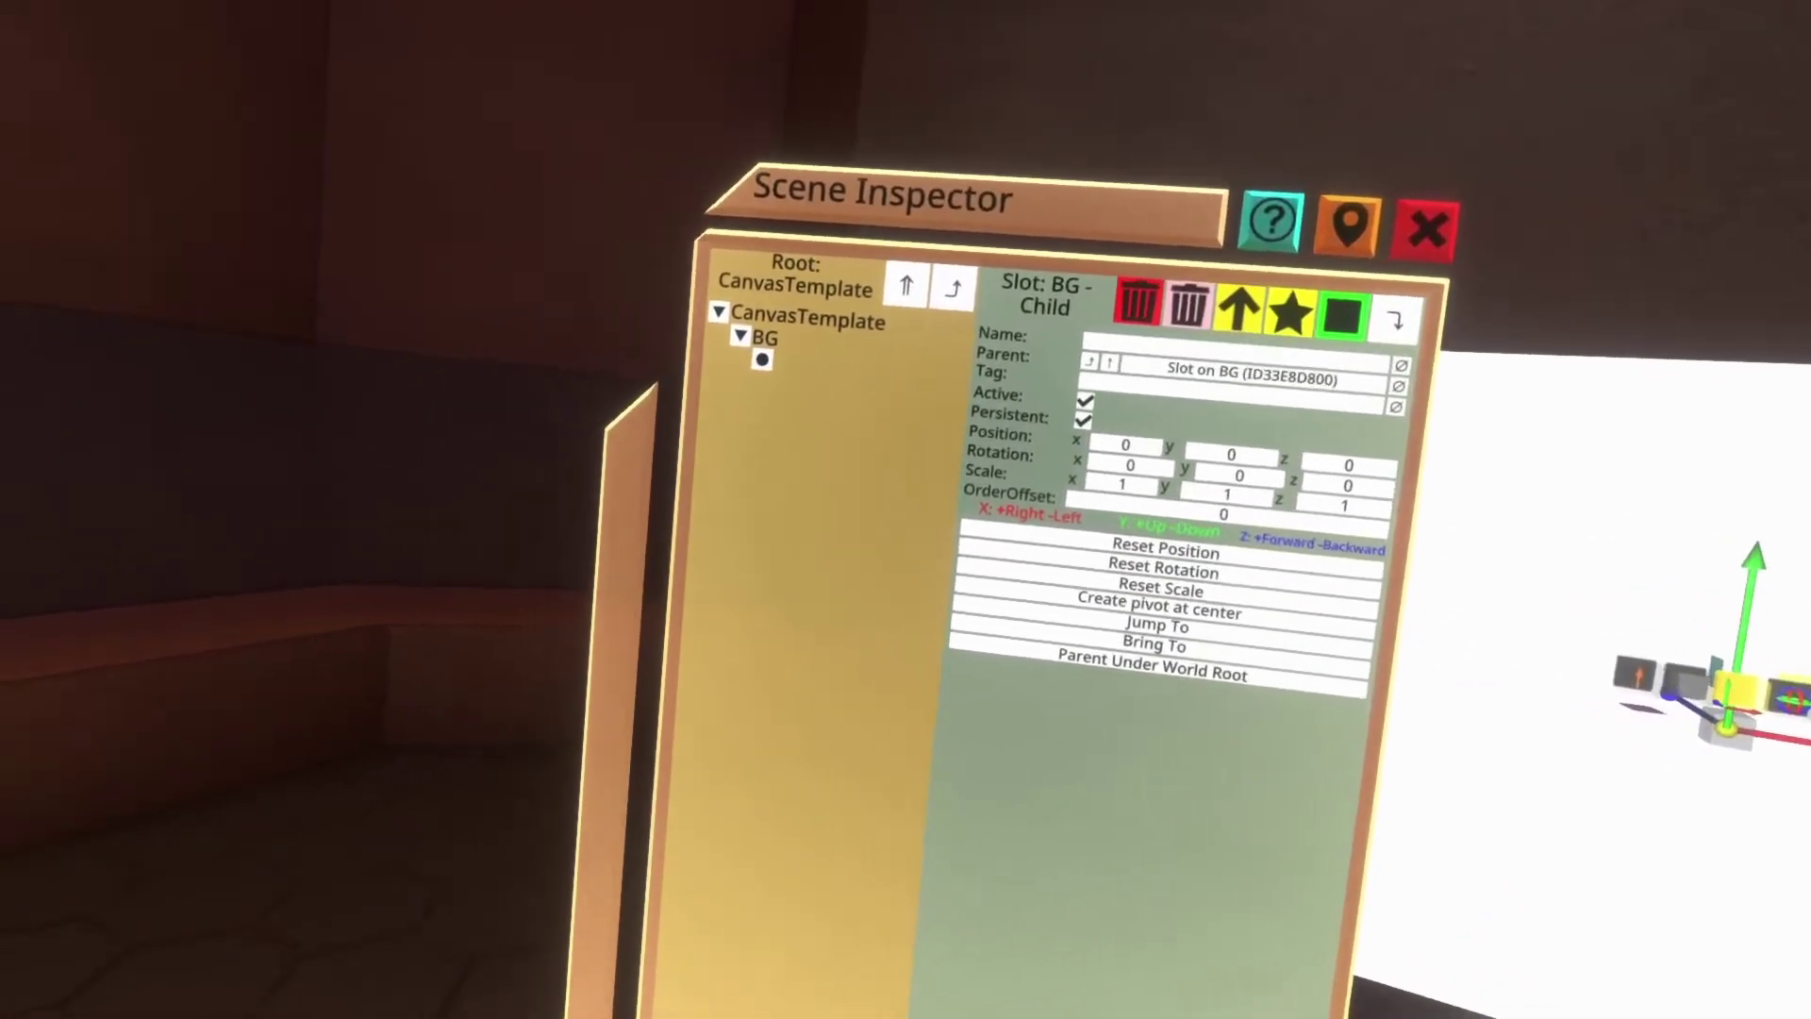
# Name the slot Image and attach an Image and a SpriteProvider component.
pyautogui.write('Image')
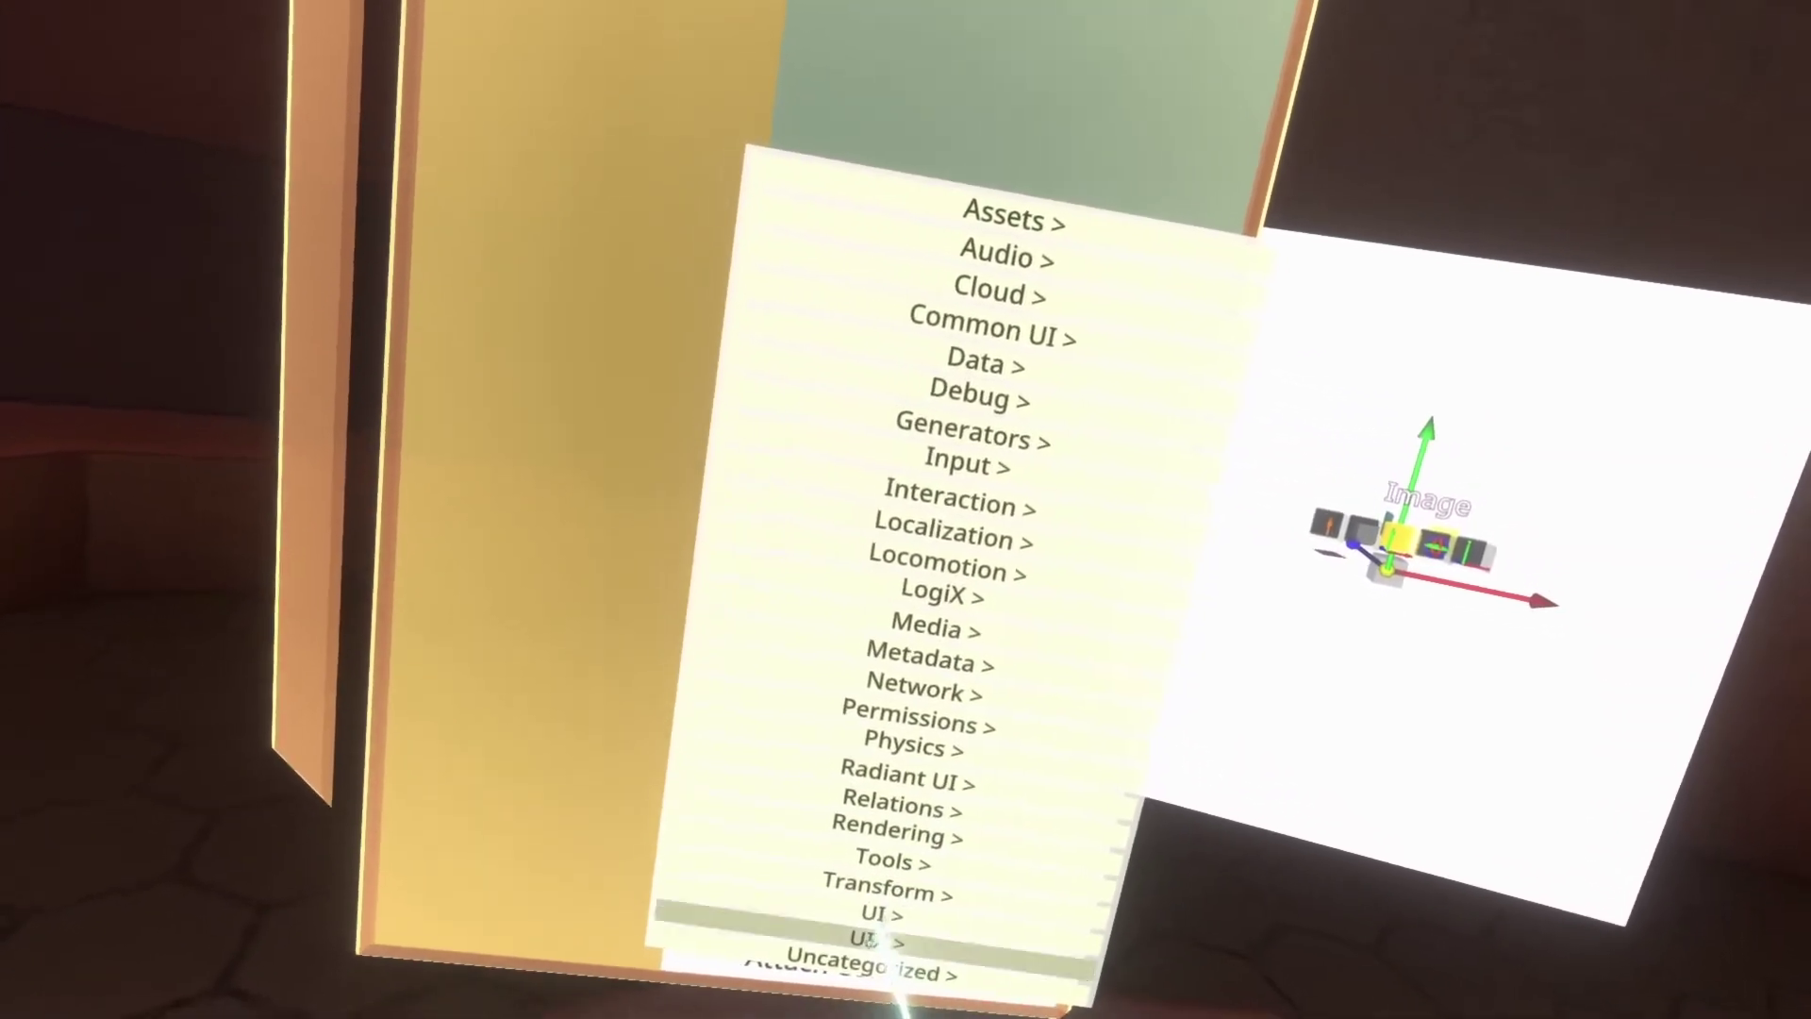
pyautogui.click(887, 913)
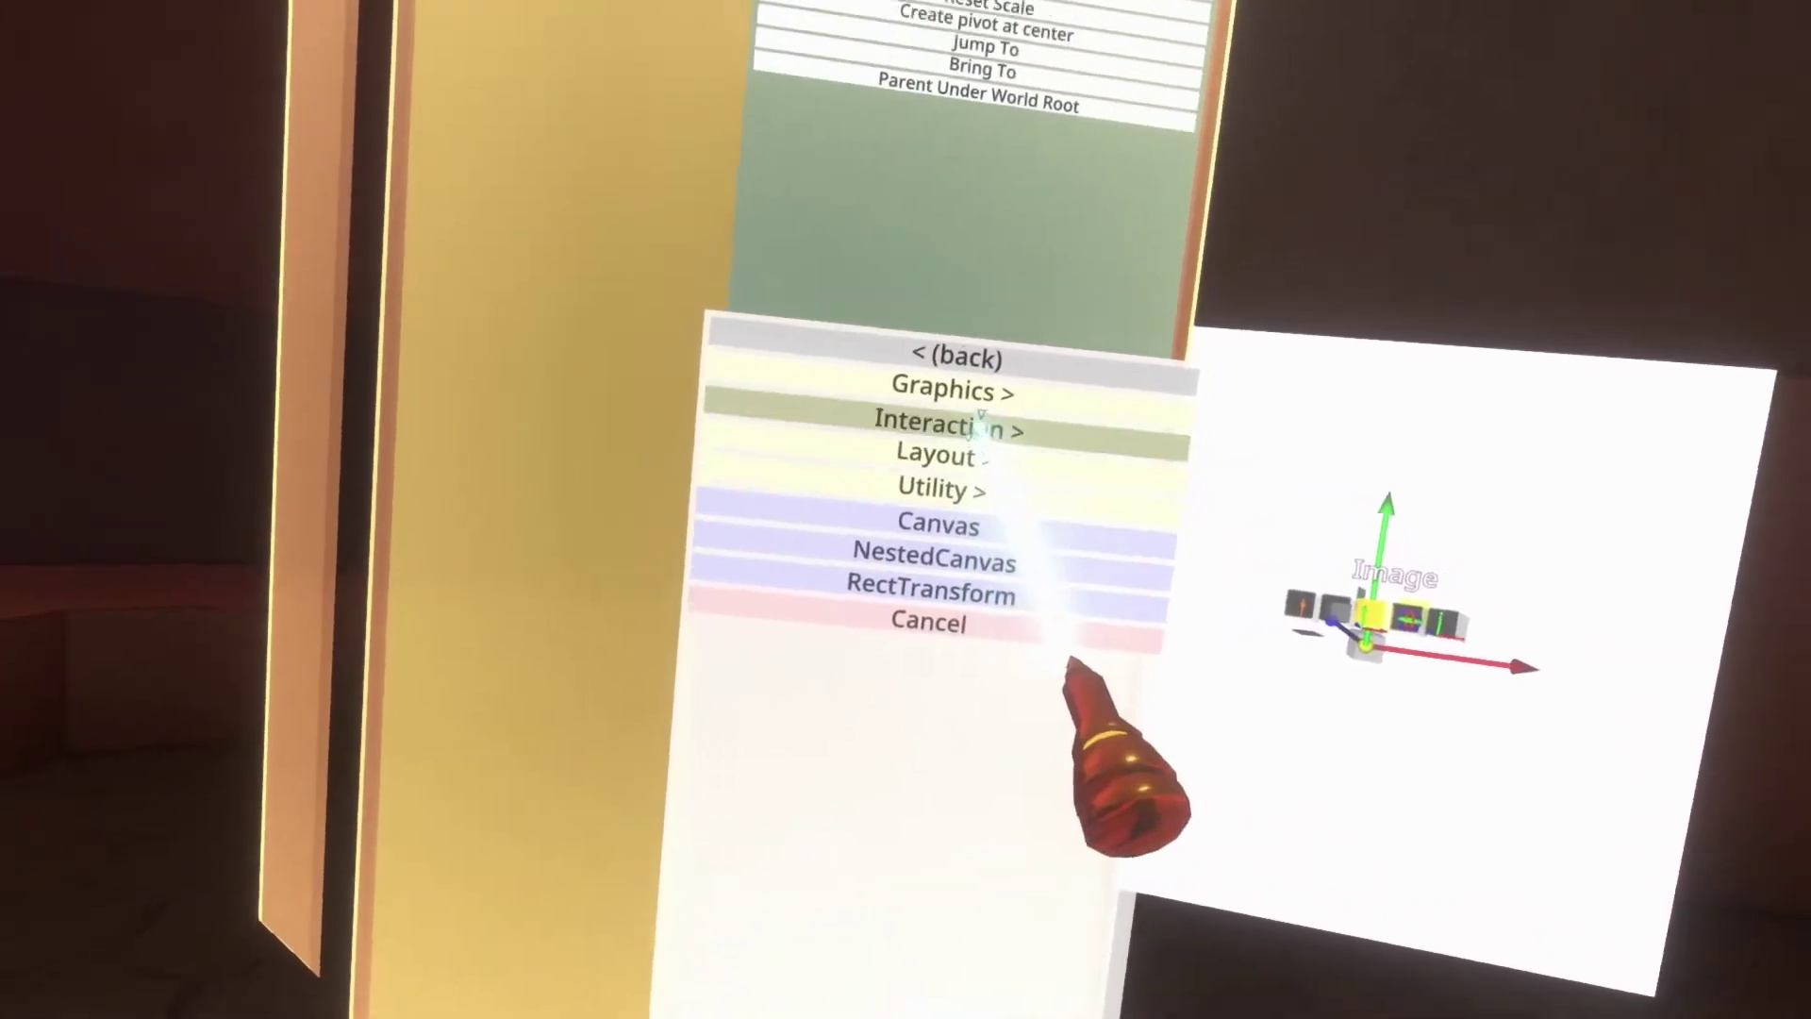
pyautogui.click(942, 400)
pyautogui.click(1012, 469)
pyautogui.click(943, 443)
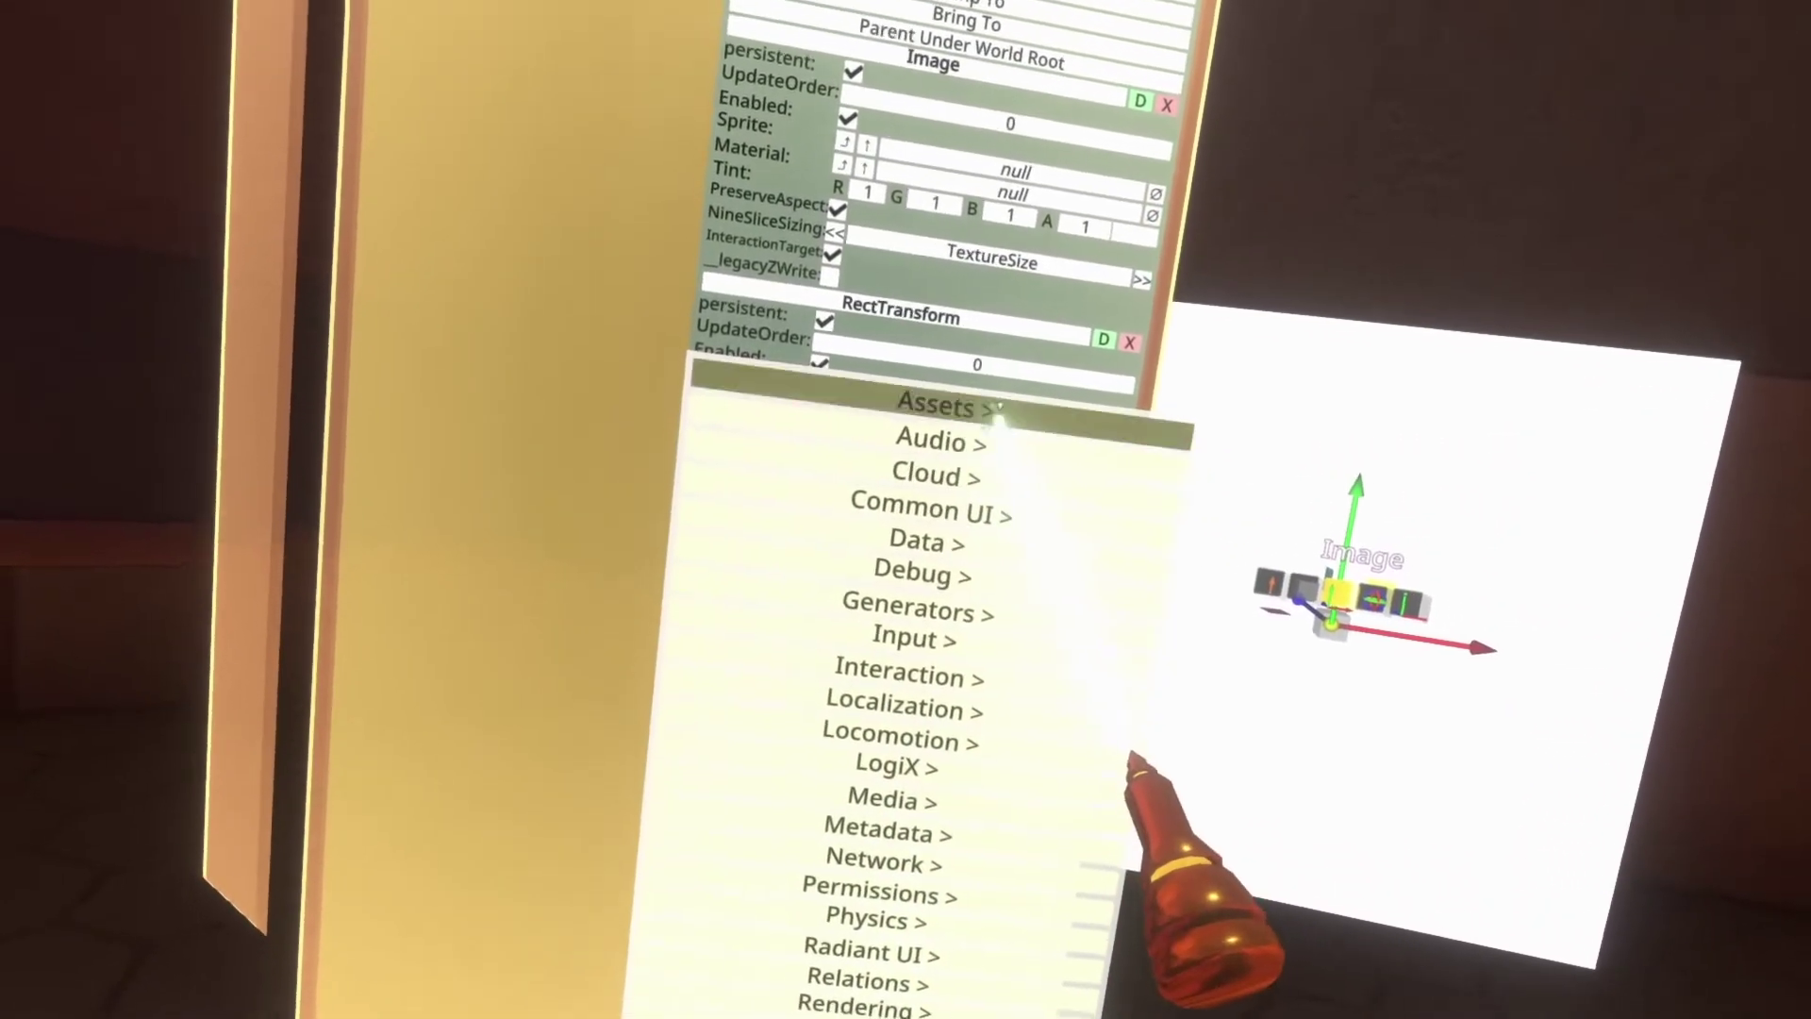
pyautogui.click(939, 408)
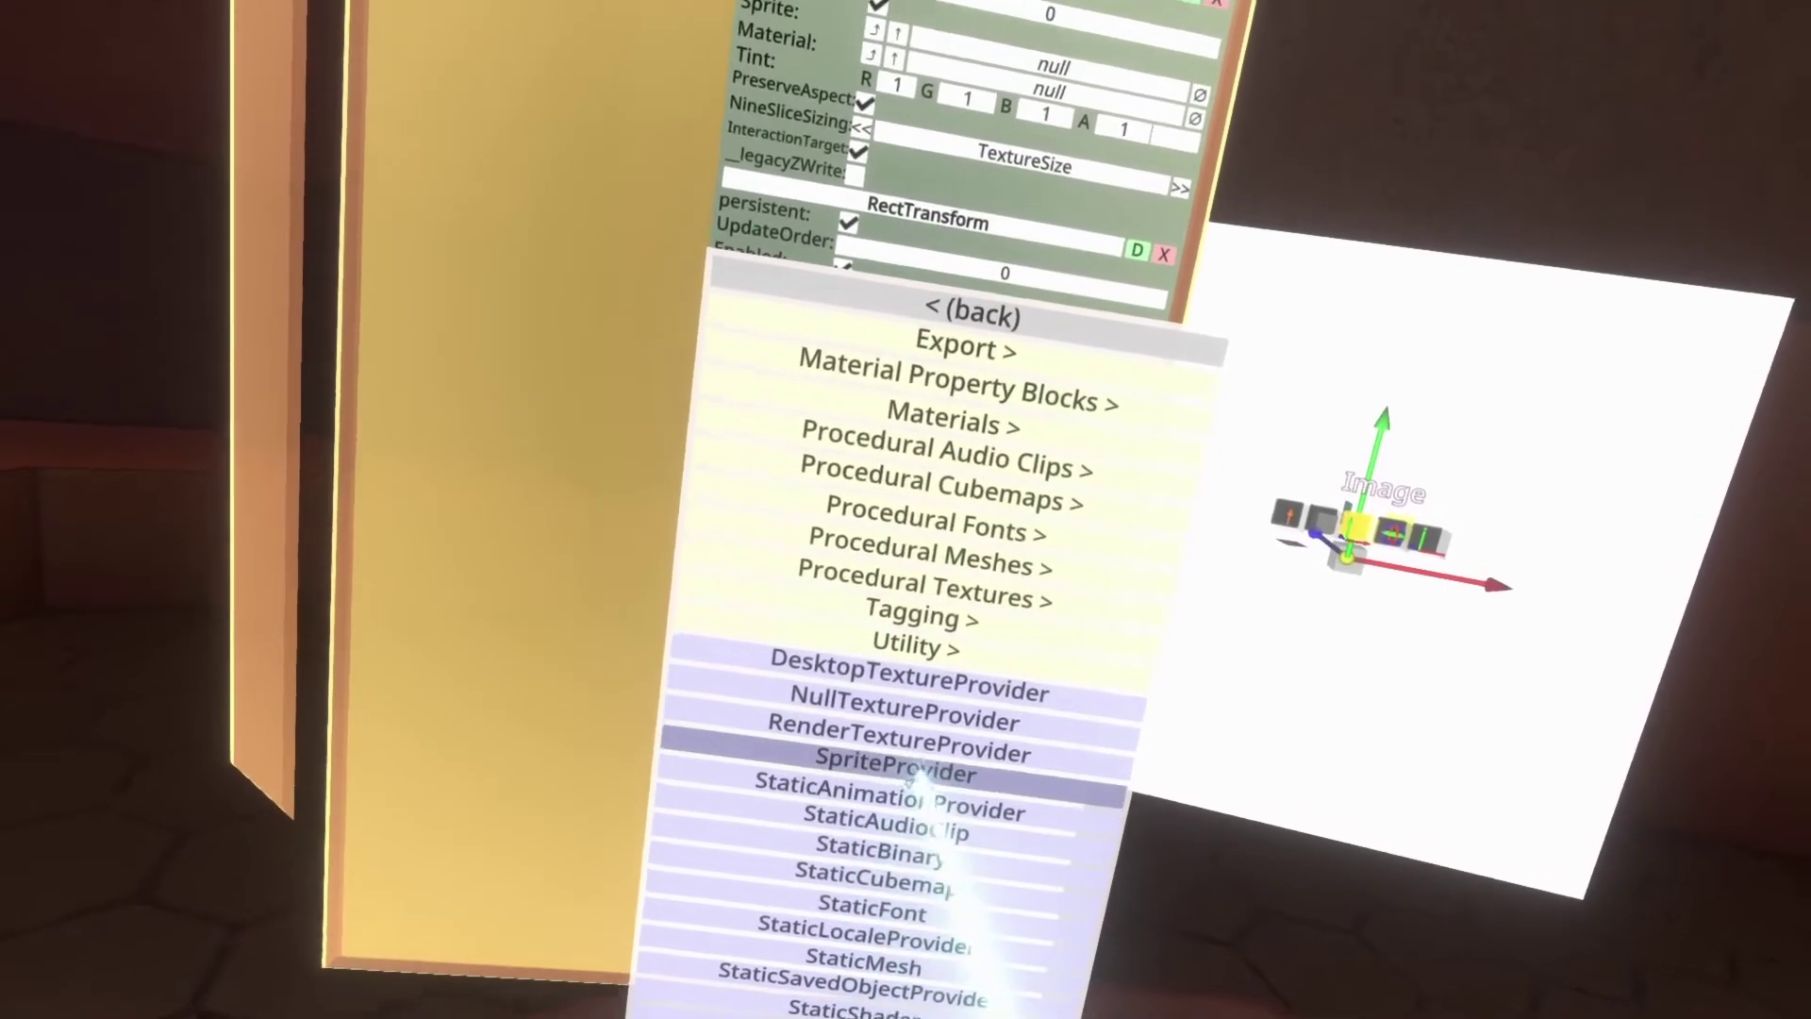
pyautogui.click(906, 750)
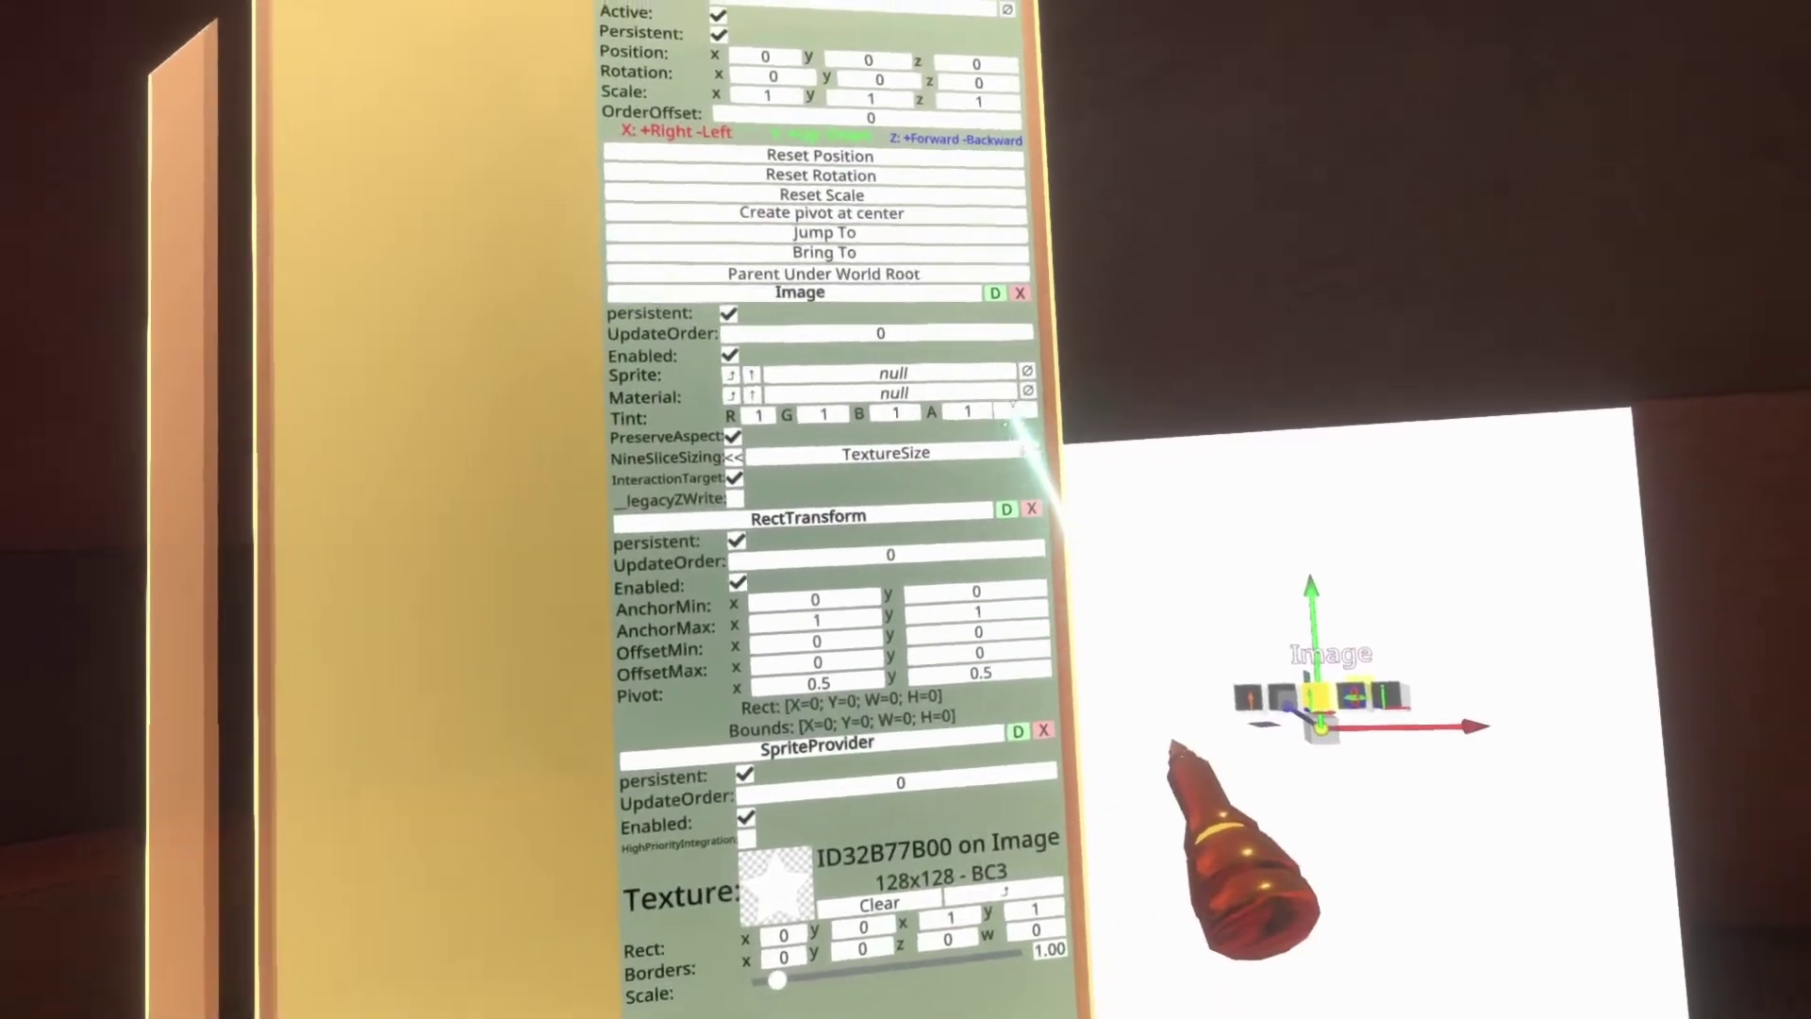
# Tint the Image red and link the SpriteProvider as its Sprite.
pyautogui.click(943, 11)
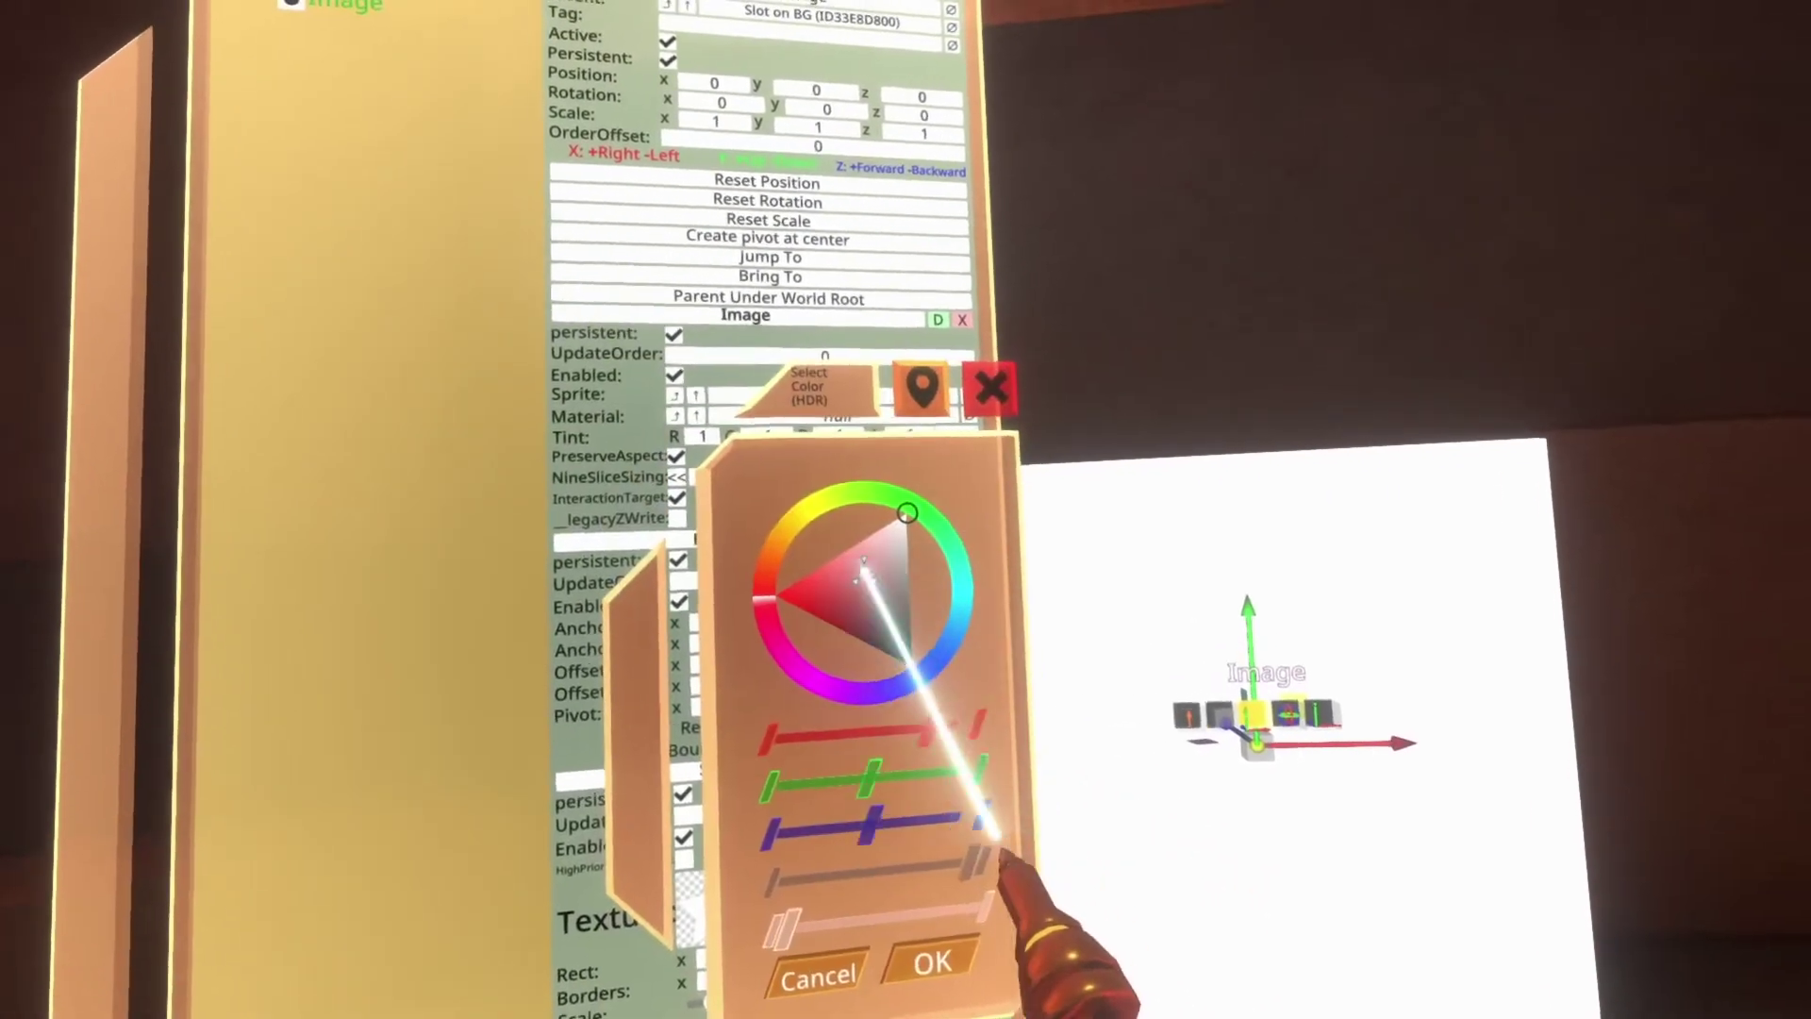
pyautogui.click(785, 580)
pyautogui.click(962, 359)
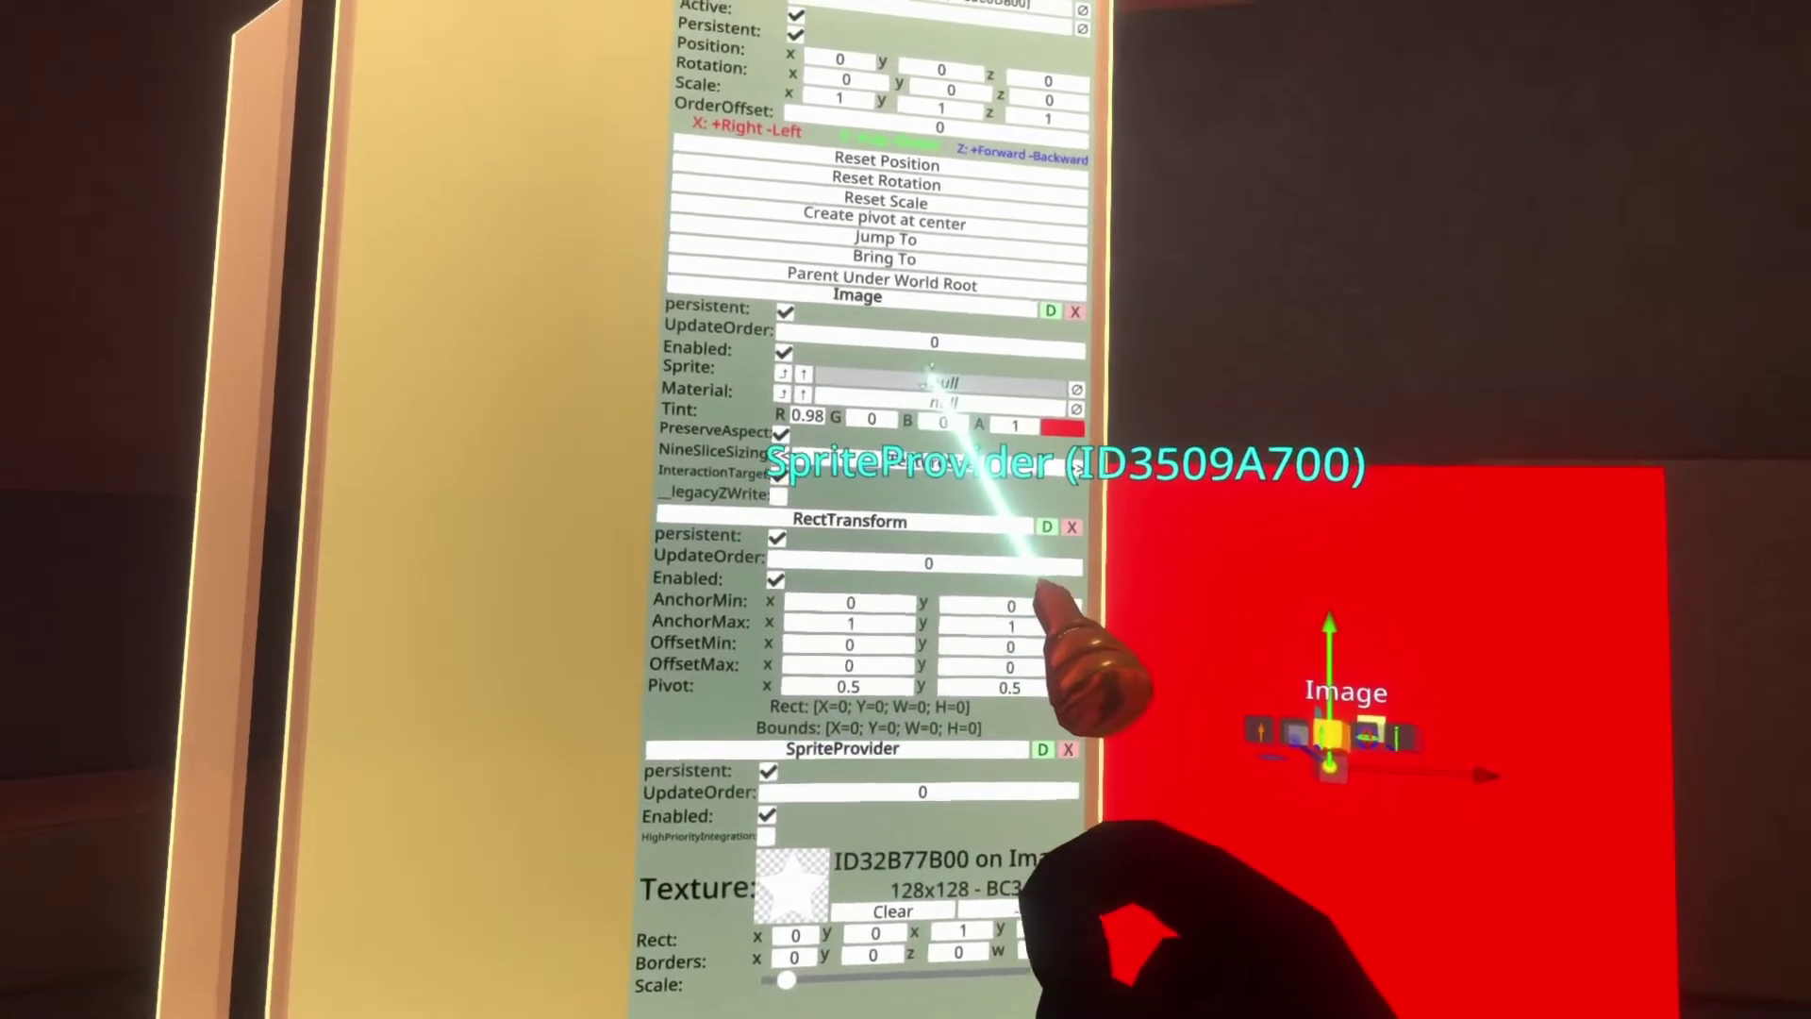
pyautogui.moveTo(929, 371); pyautogui.dragTo(934, 379)
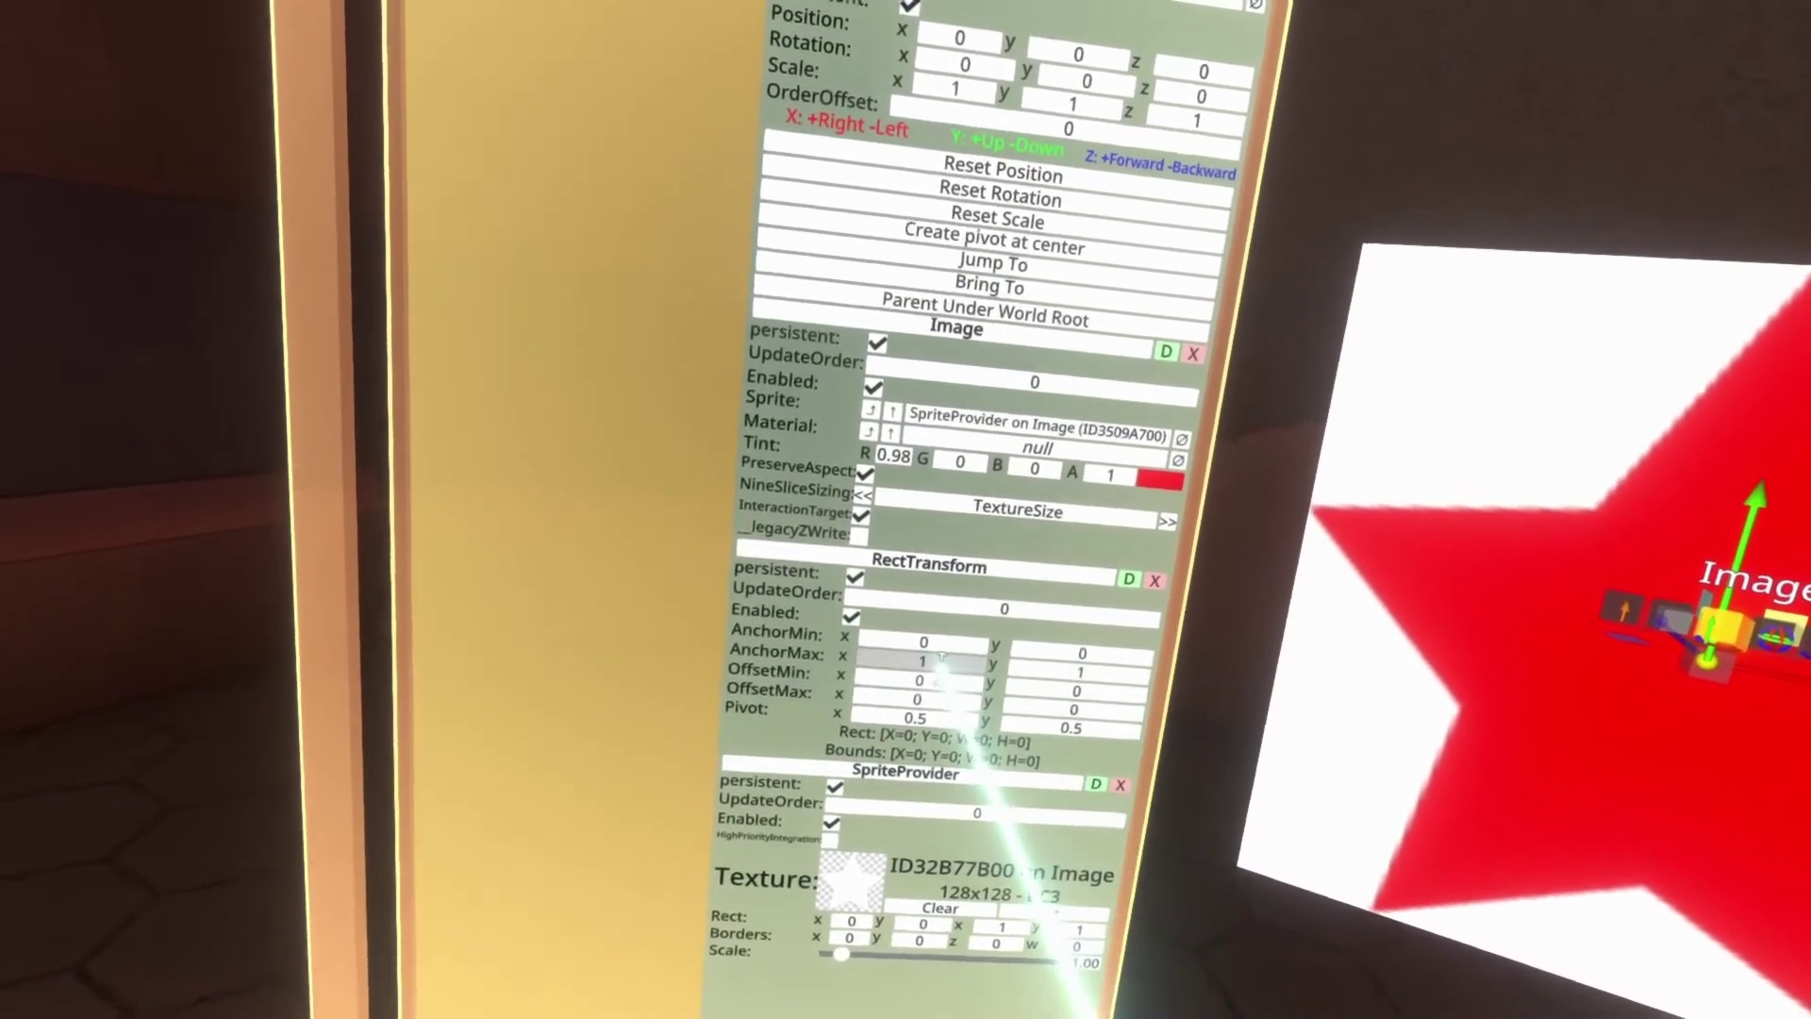
# Set the Image slot's RectTransform AnchorMax to 0.2 on both x and y.
pyautogui.click(904, 630)
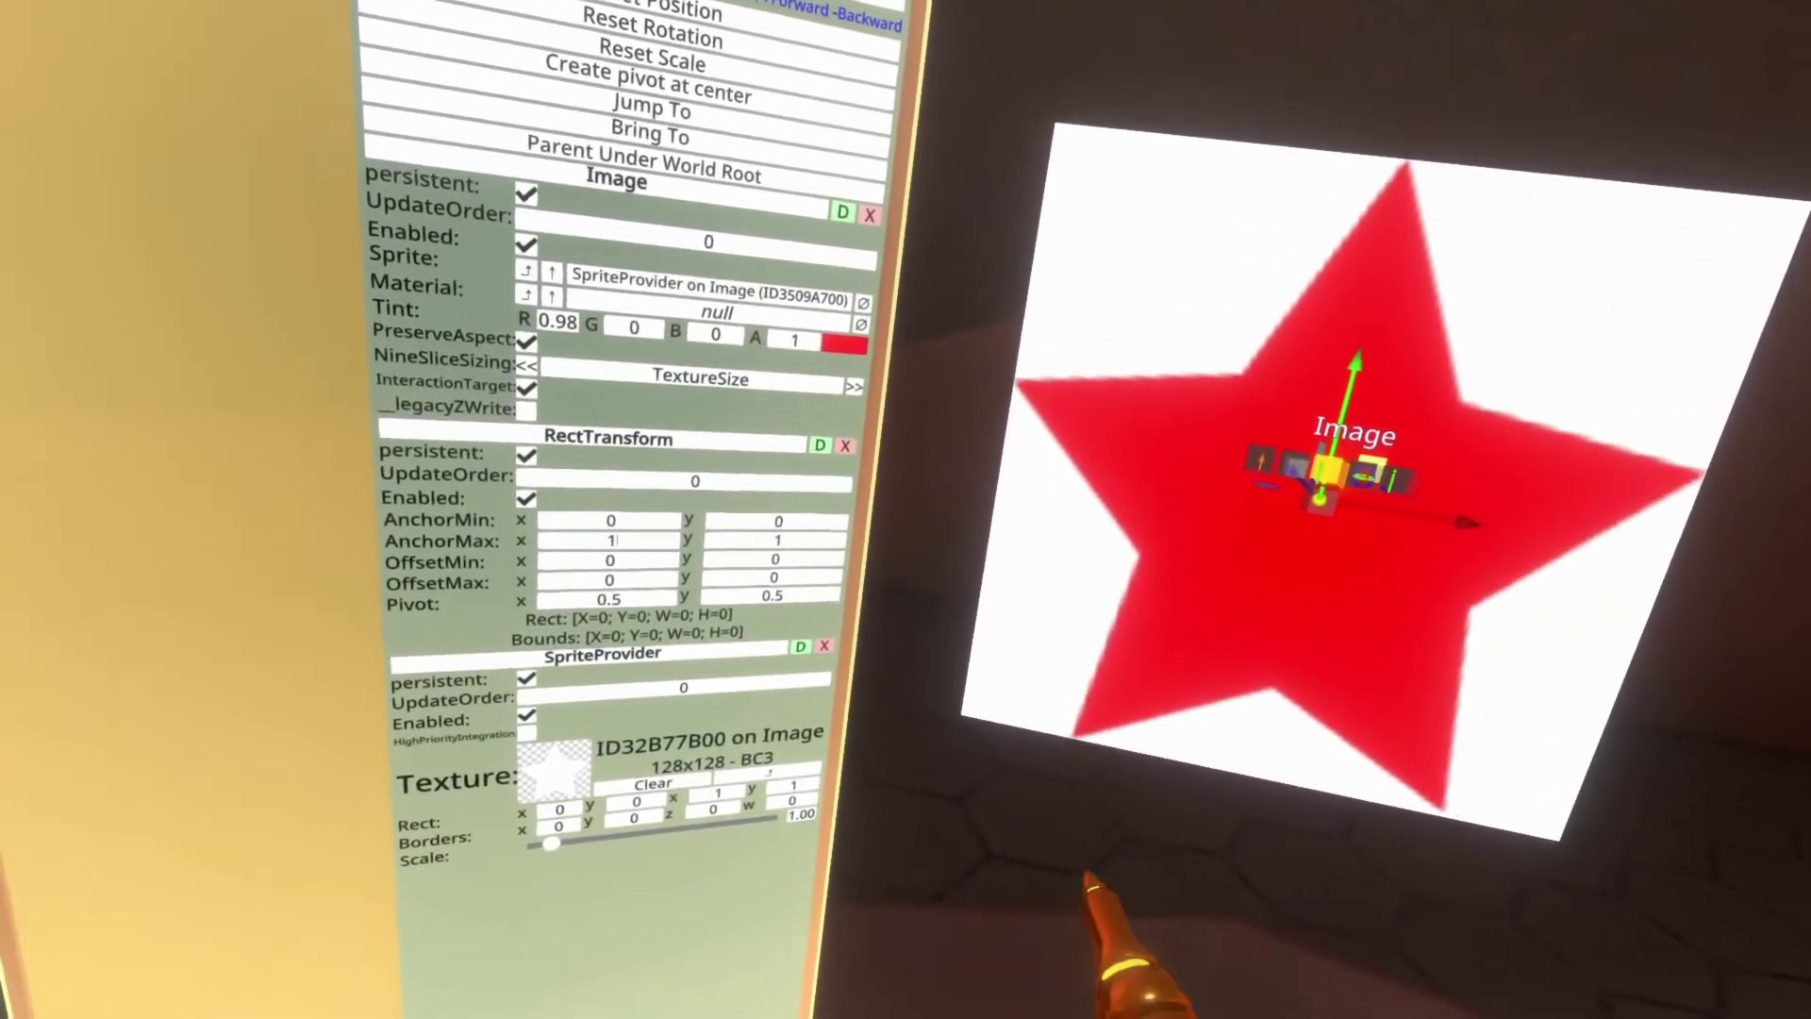
pyautogui.write('0.2')
pyautogui.click(920, 569)
pyautogui.write('0.2')
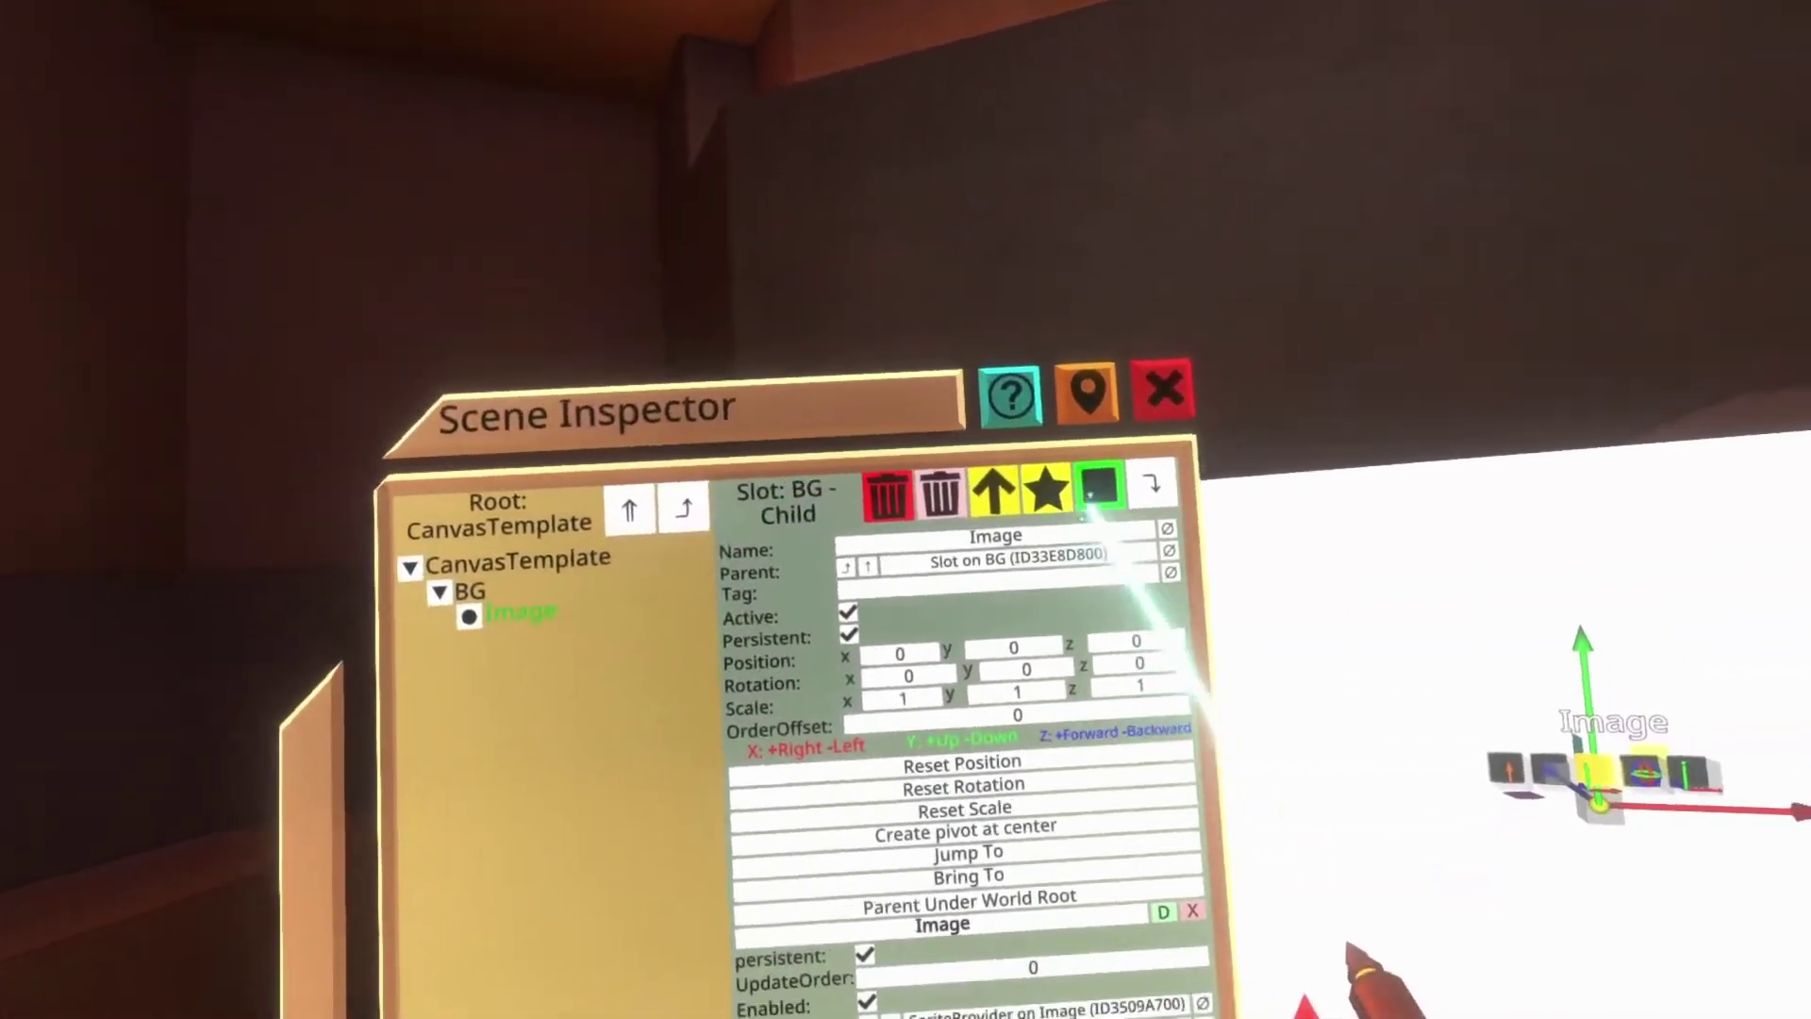
# Duplicate the Image slot and set the copy's AnchorMin to 0.8, then edit its AnchorMax.
pyautogui.click(1097, 488)
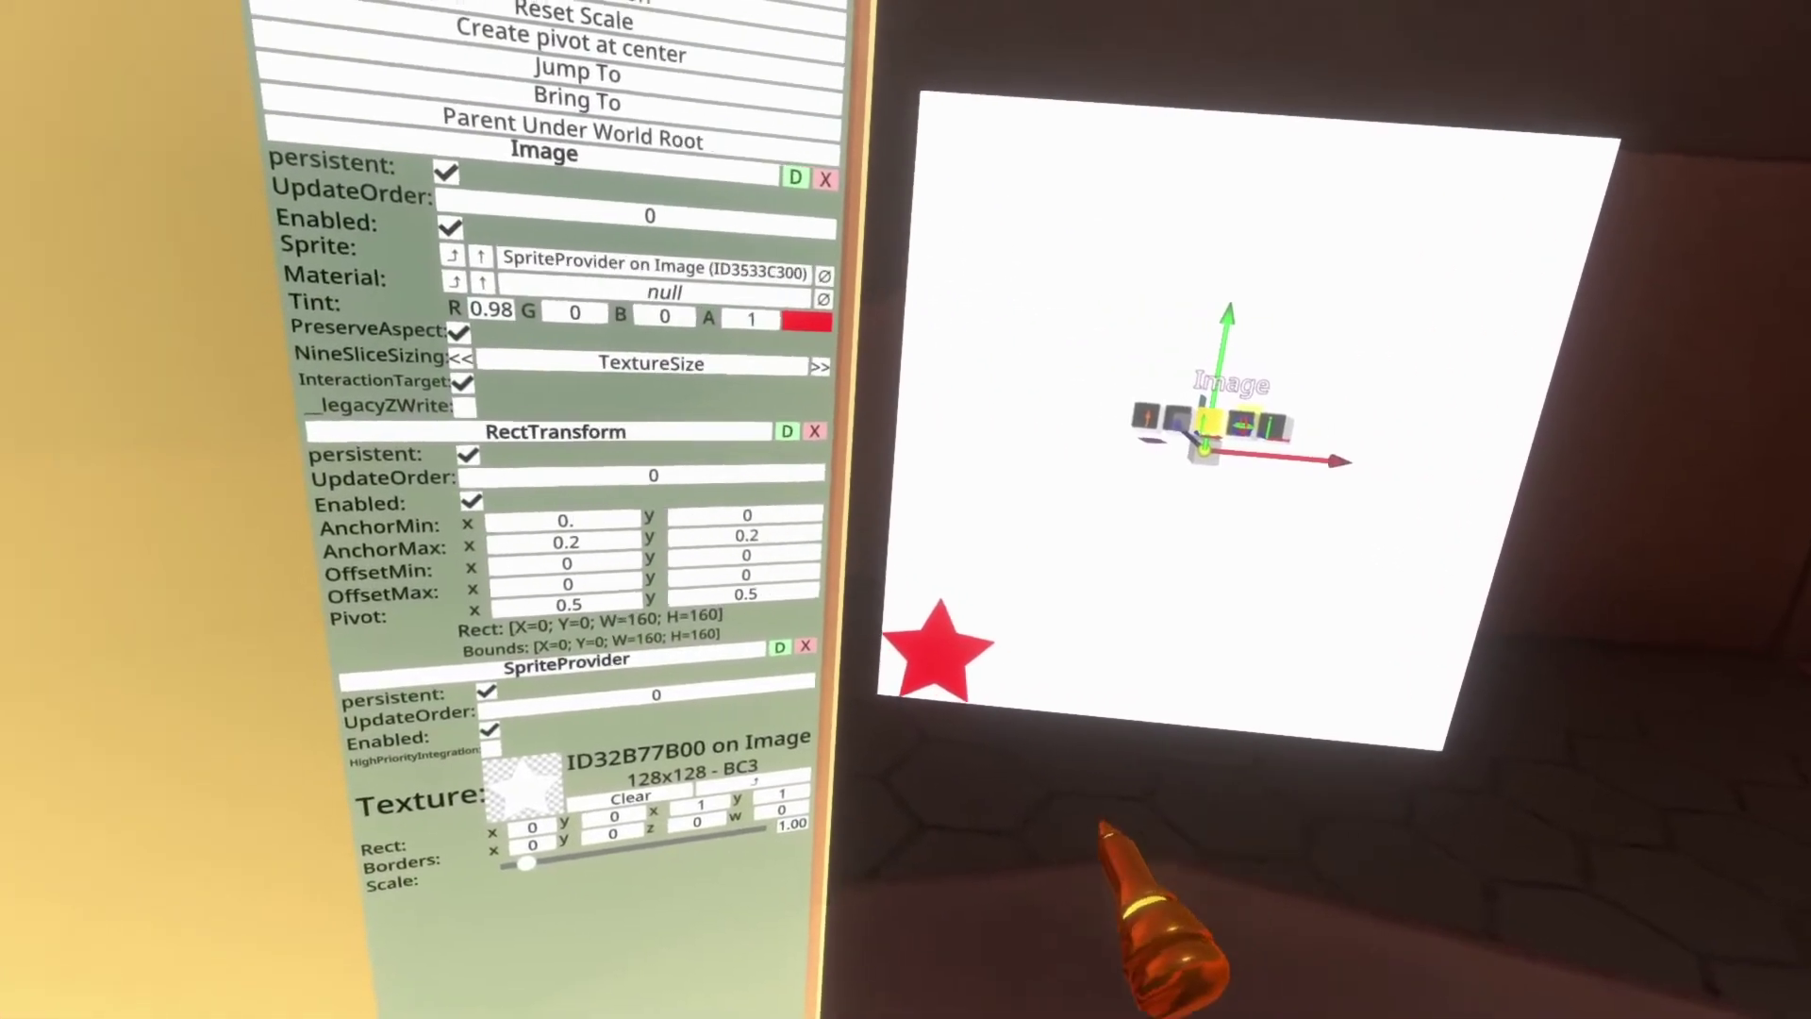
pyautogui.write('8')
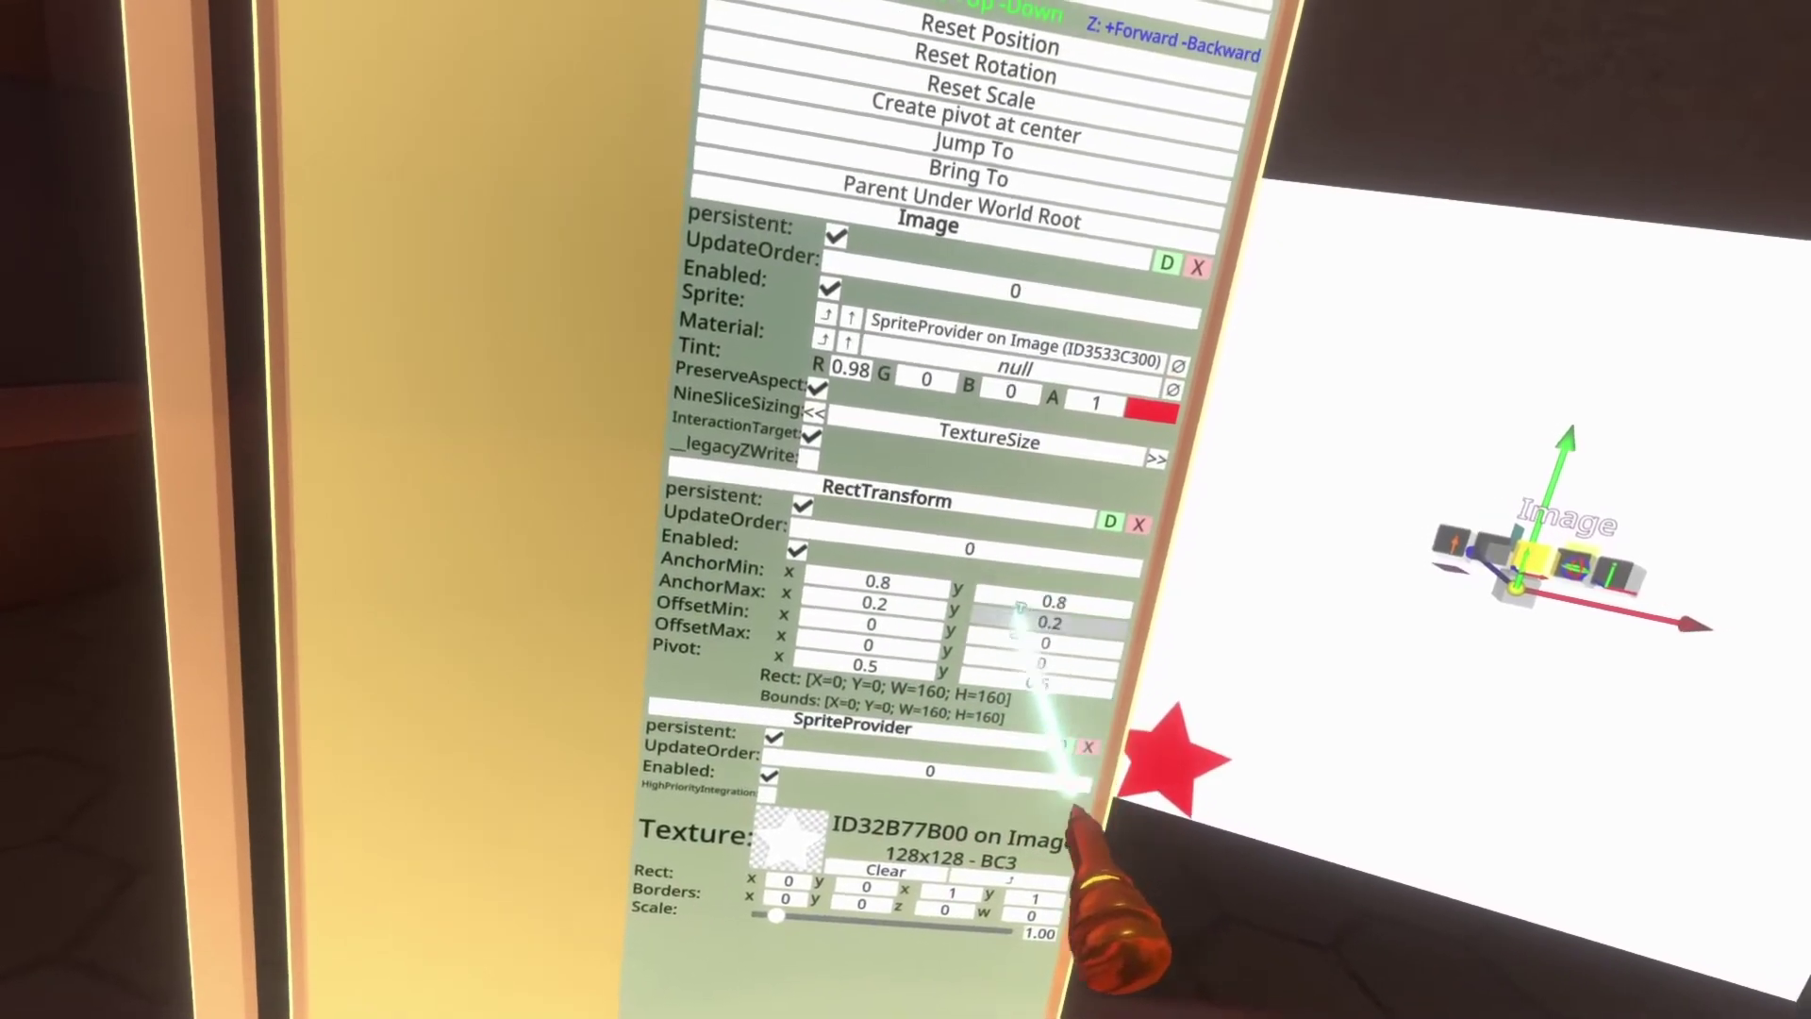
pyautogui.click(873, 604)
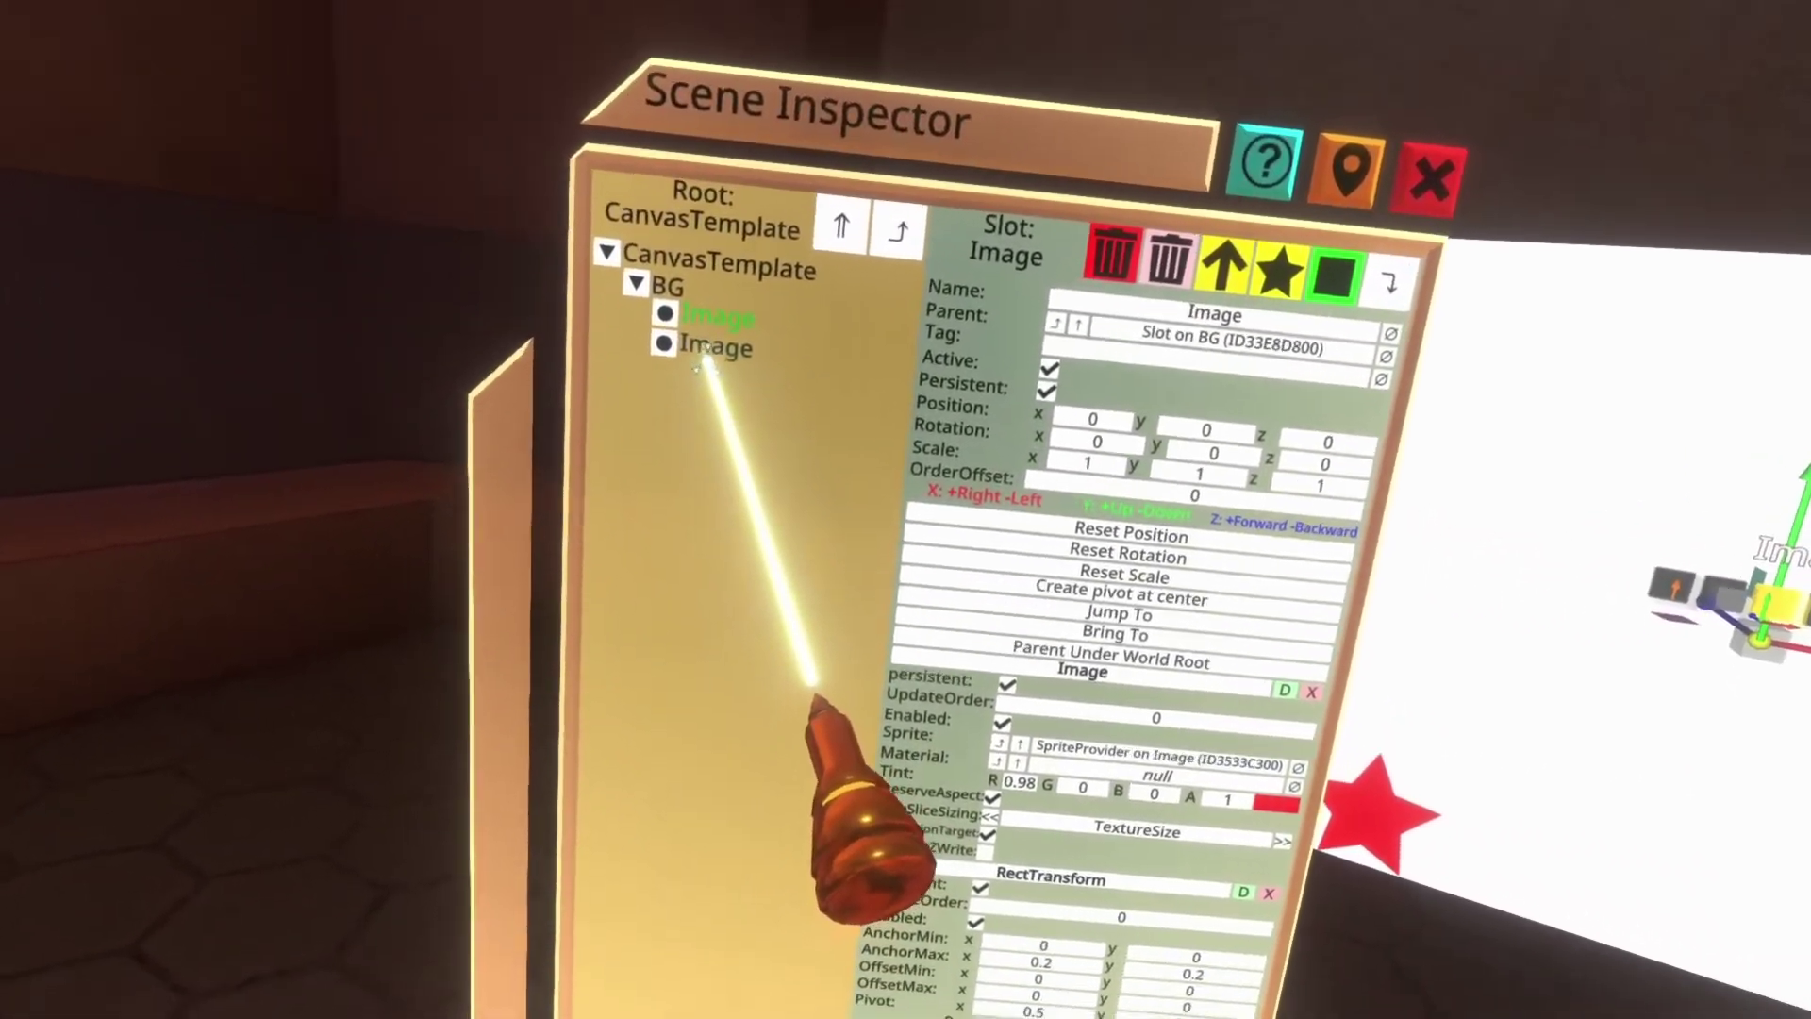
# Select the second Image slot so its Tint can be set to R 0, G 0.1, B 1.
pyautogui.click(668, 443)
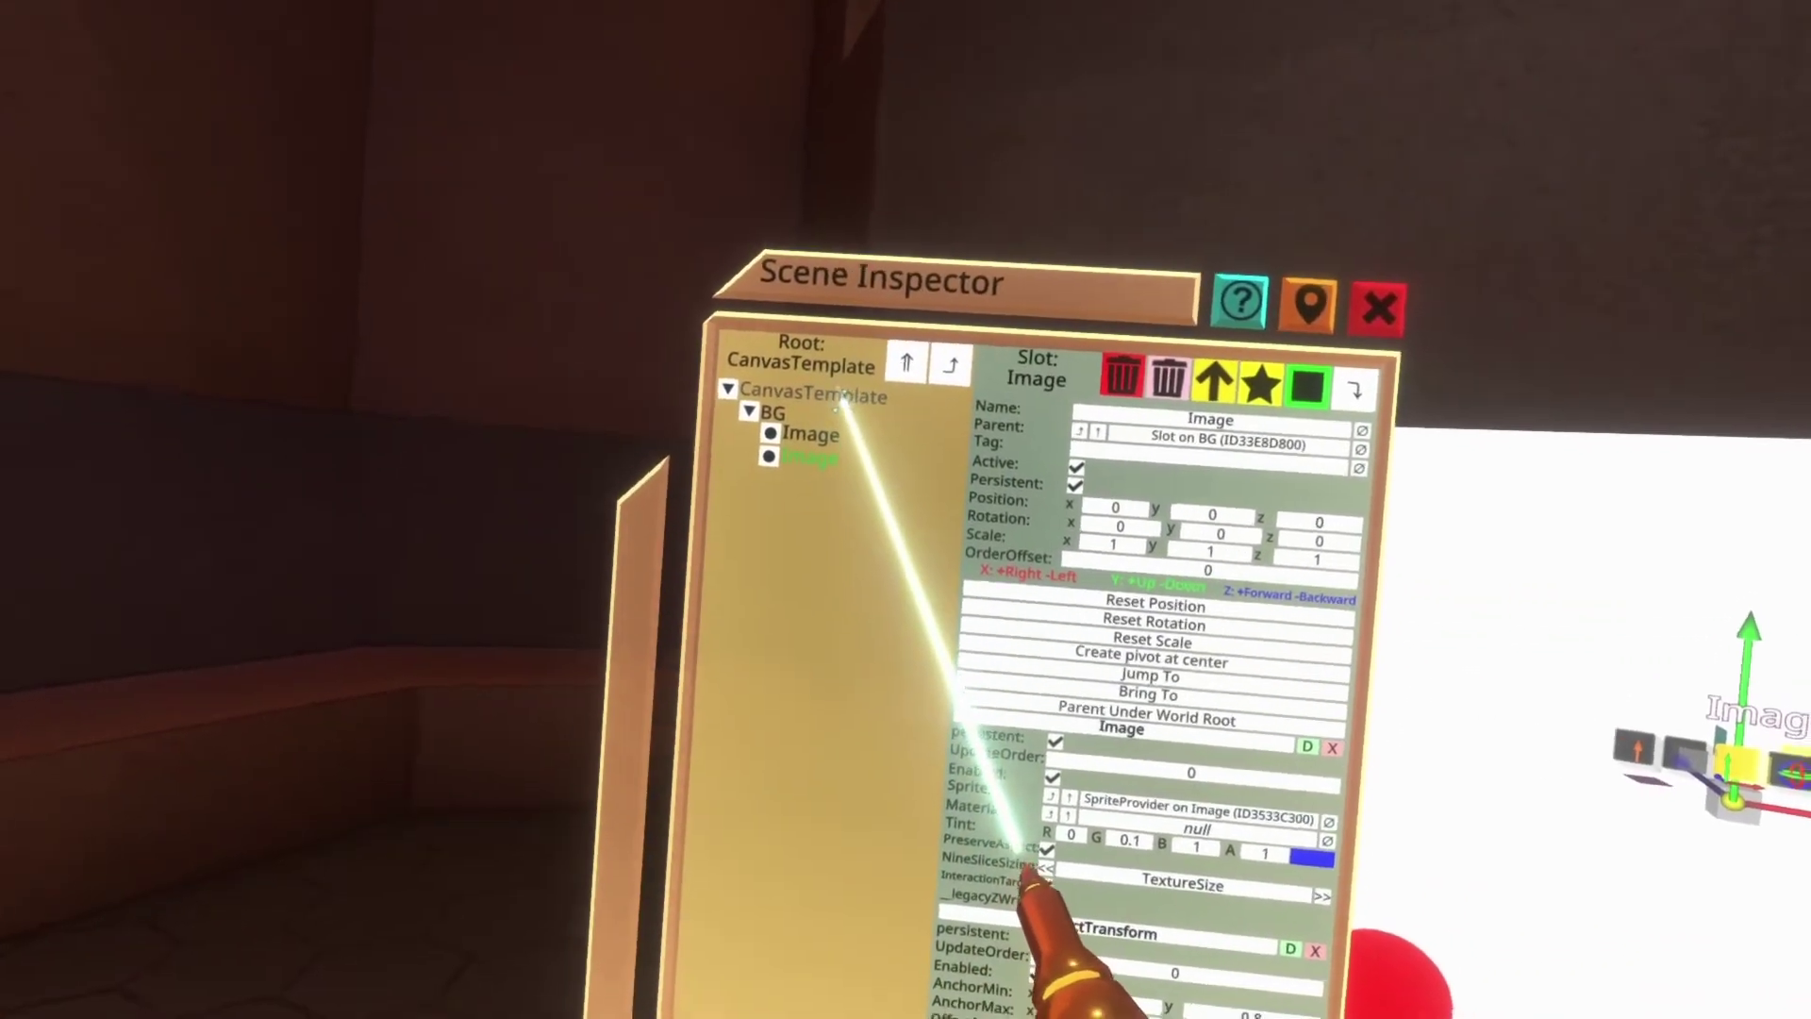
# Add a 'Sprites' child slot under CanvasTemplate with a child slot named 'Cheetah'.
pyautogui.click(820, 394)
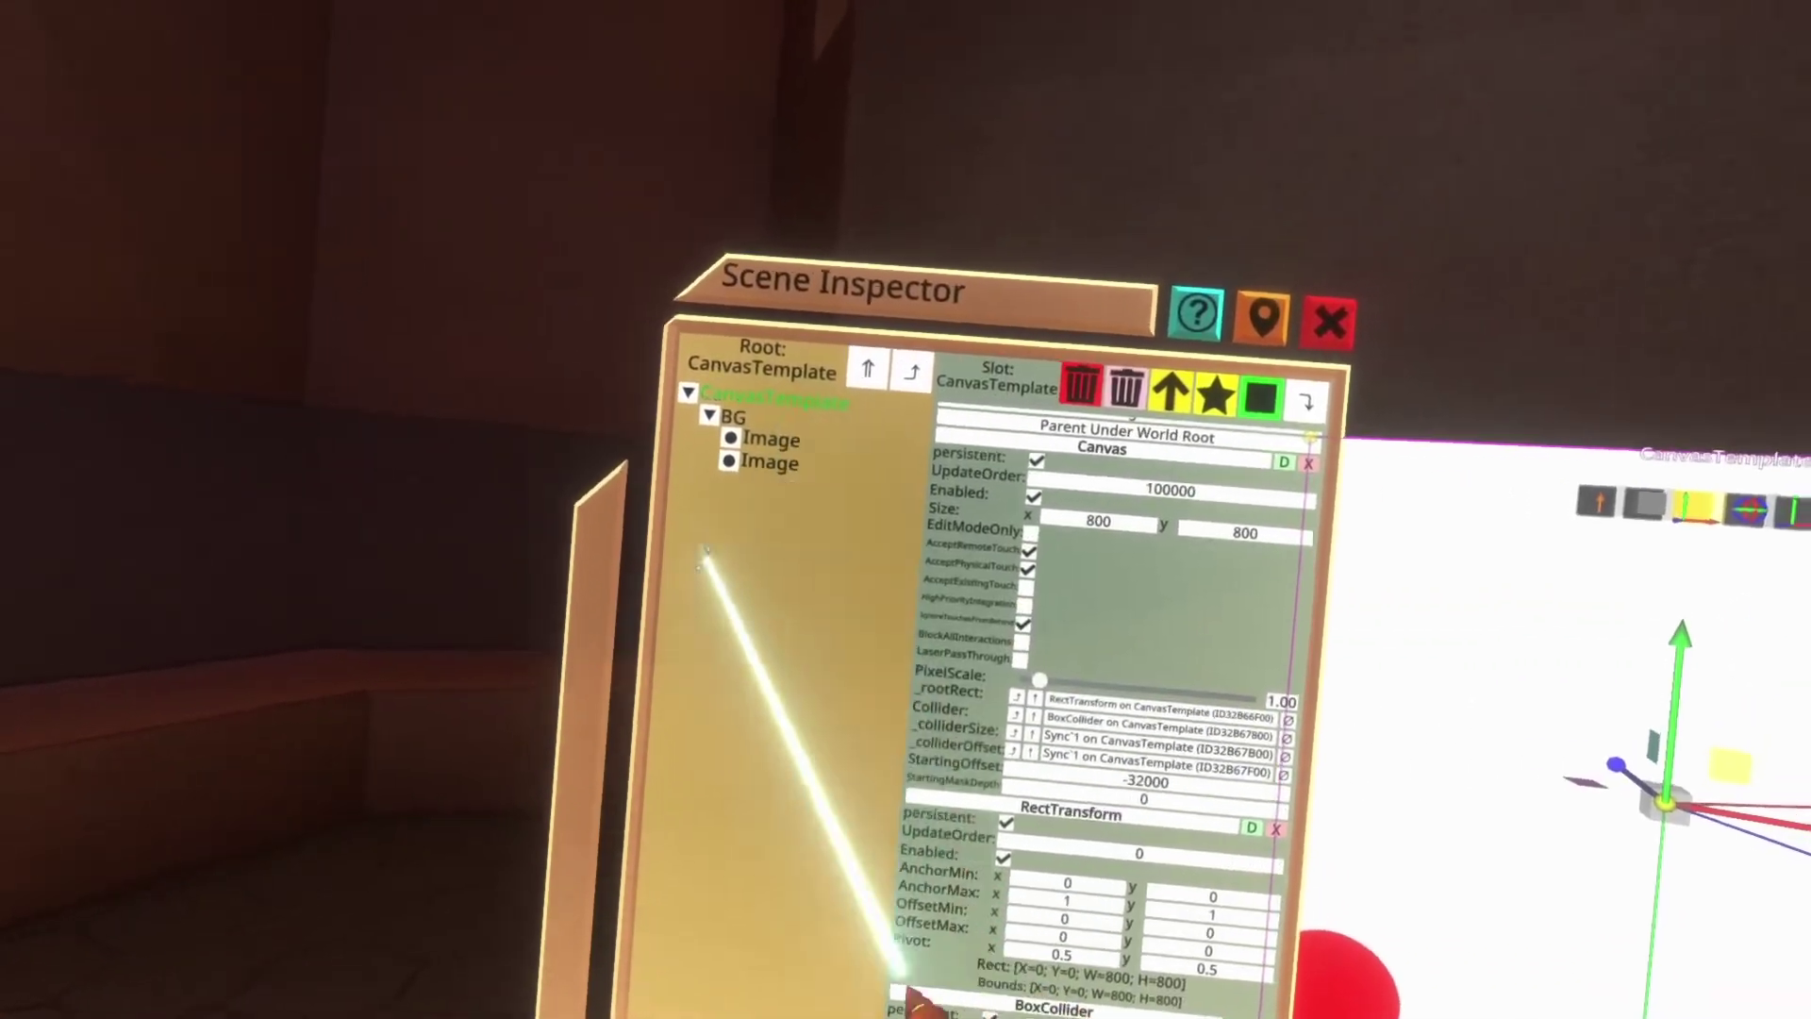
pyautogui.click(1113, 397)
pyautogui.click(826, 502)
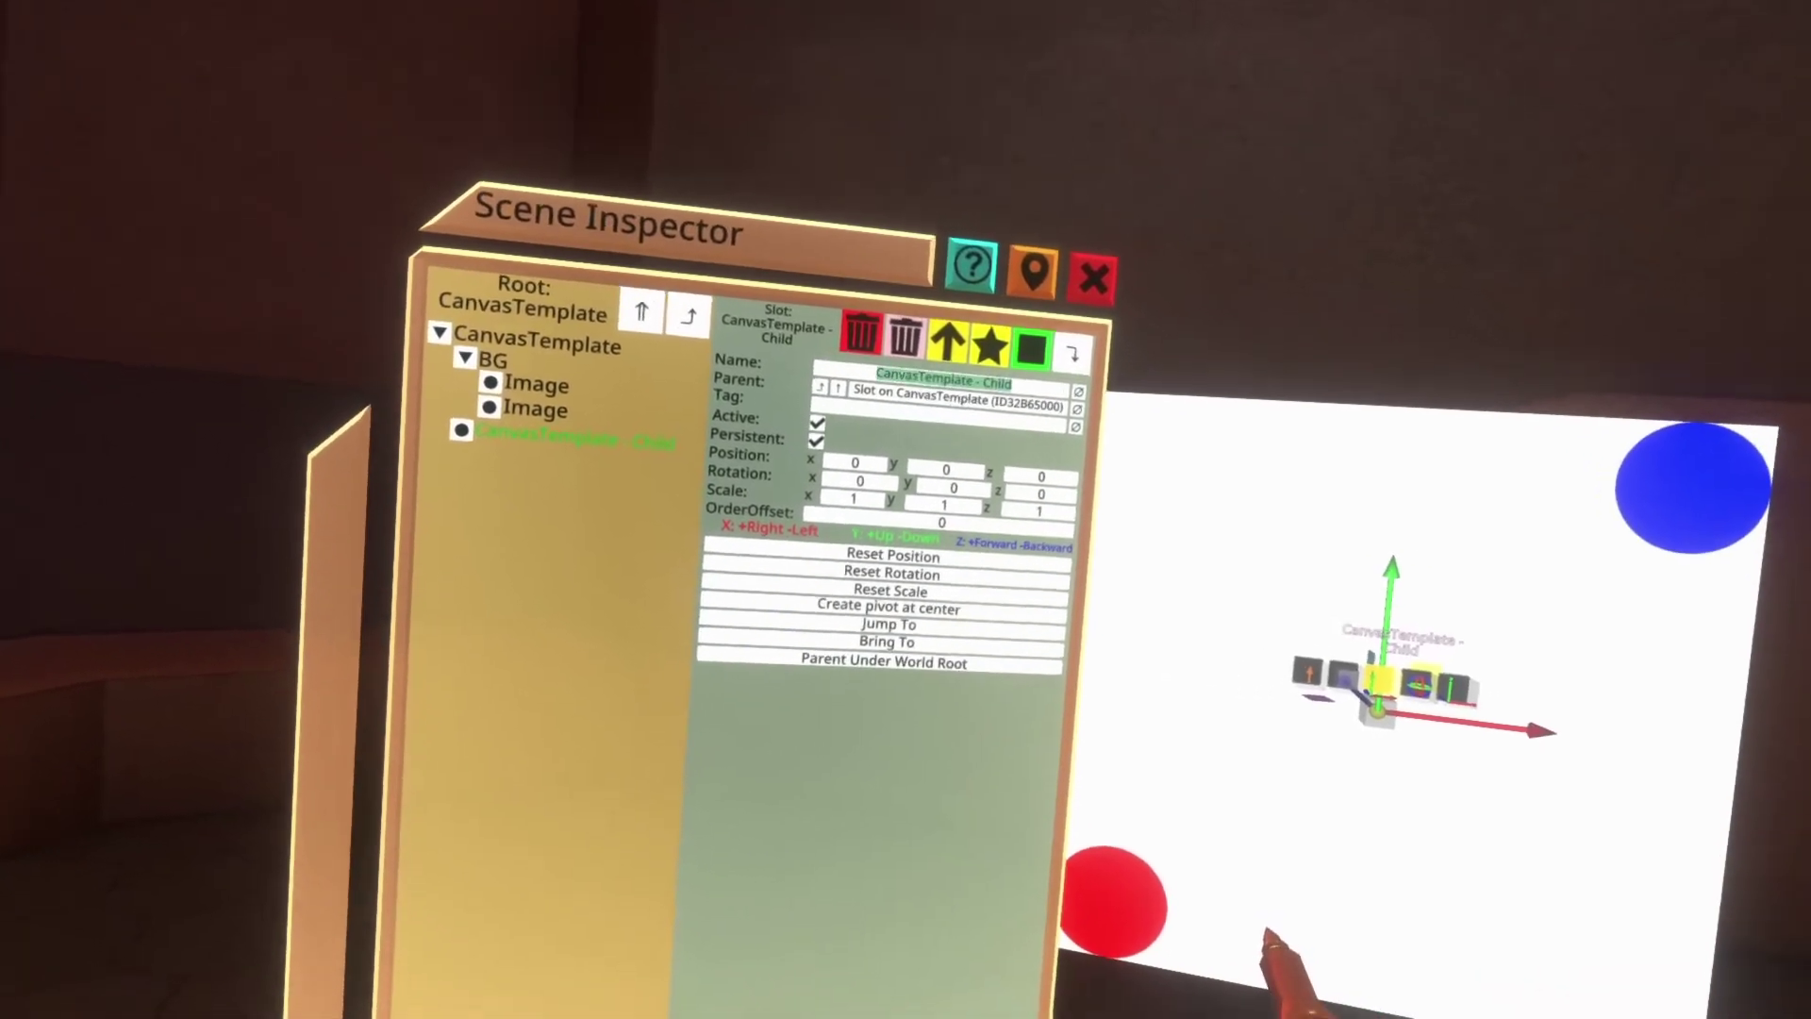
pyautogui.hotkey('ctrl', 'a')
pyautogui.press('BackSpace')
pyautogui.write('S')
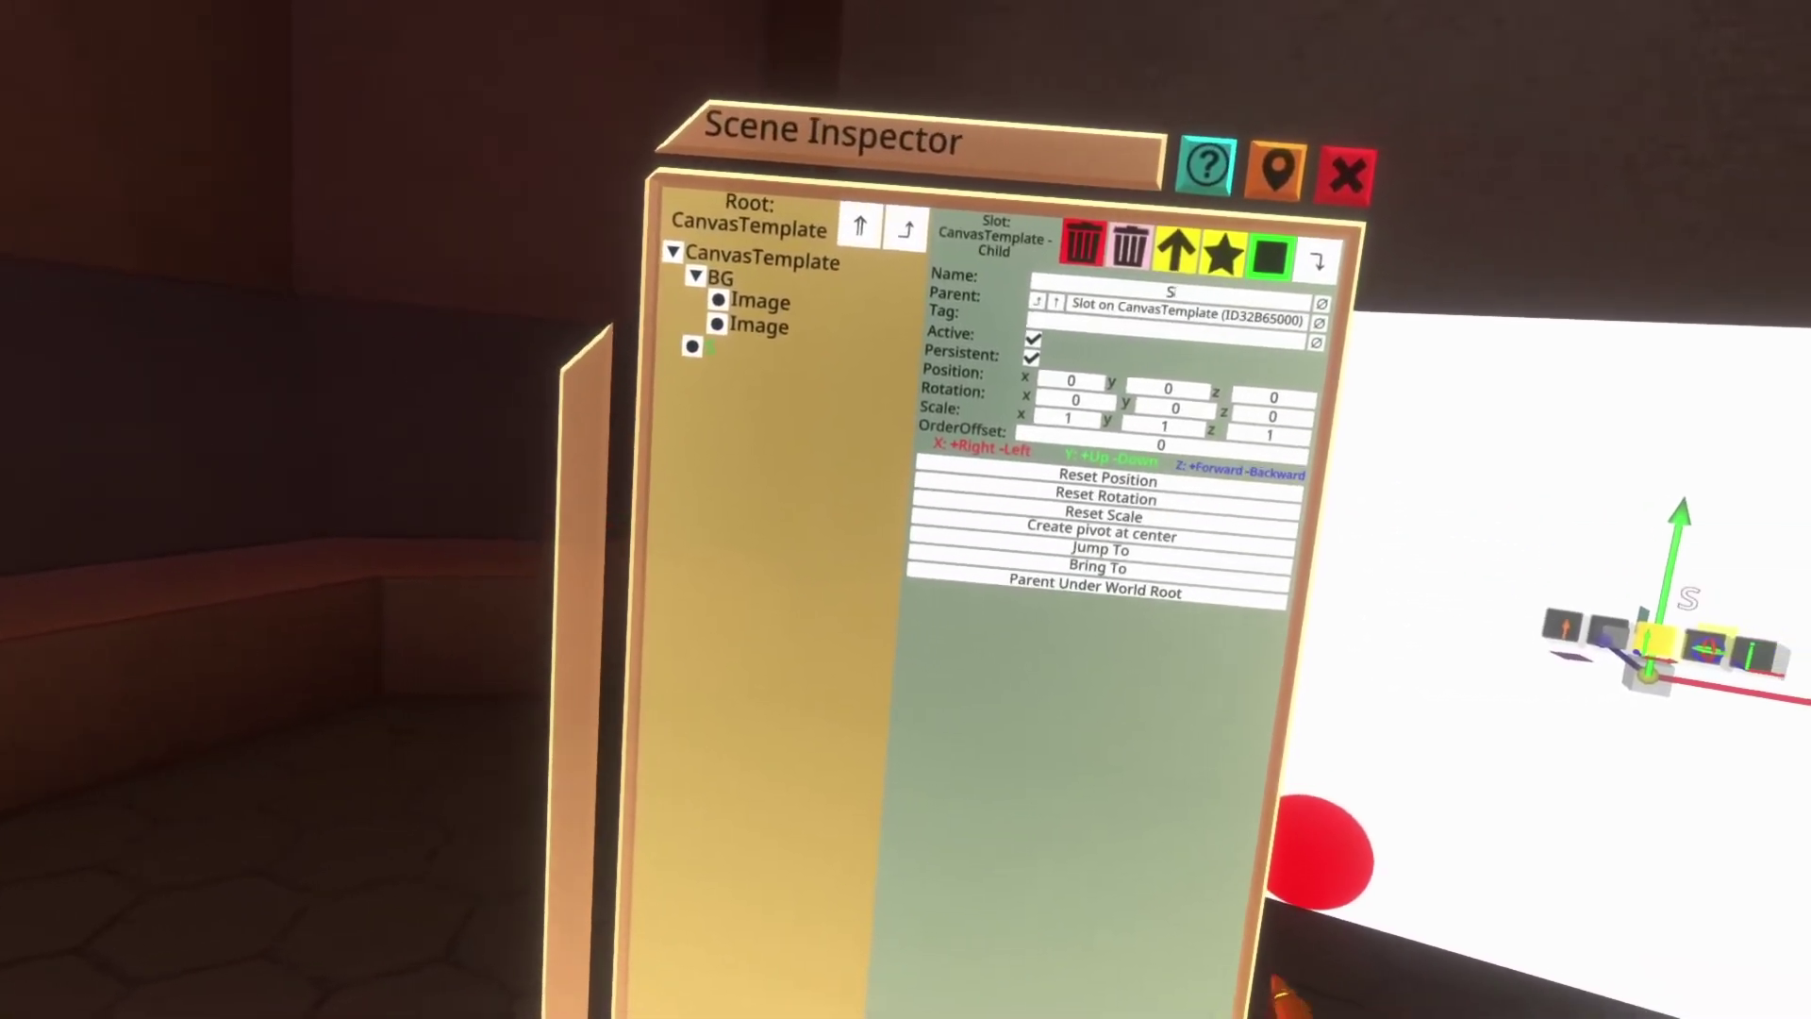
pyautogui.write('prite')
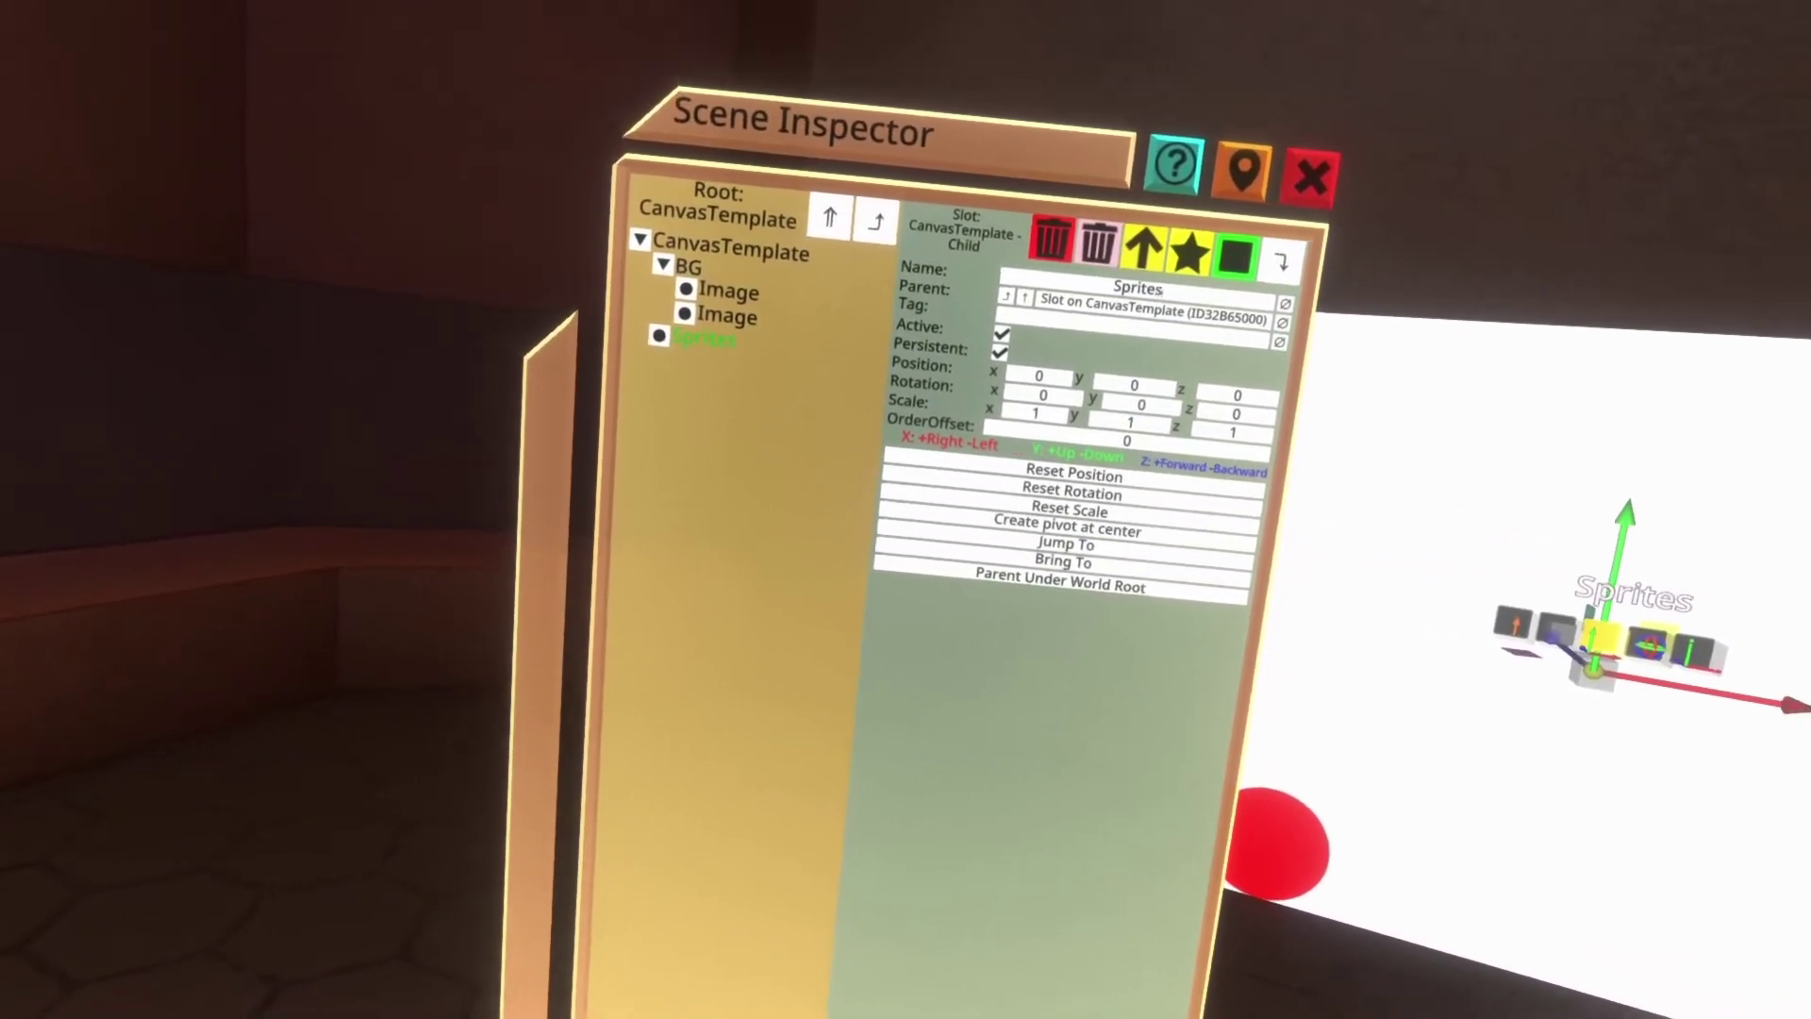
pyautogui.write('s')
pyautogui.click(1099, 458)
pyautogui.click(1179, 487)
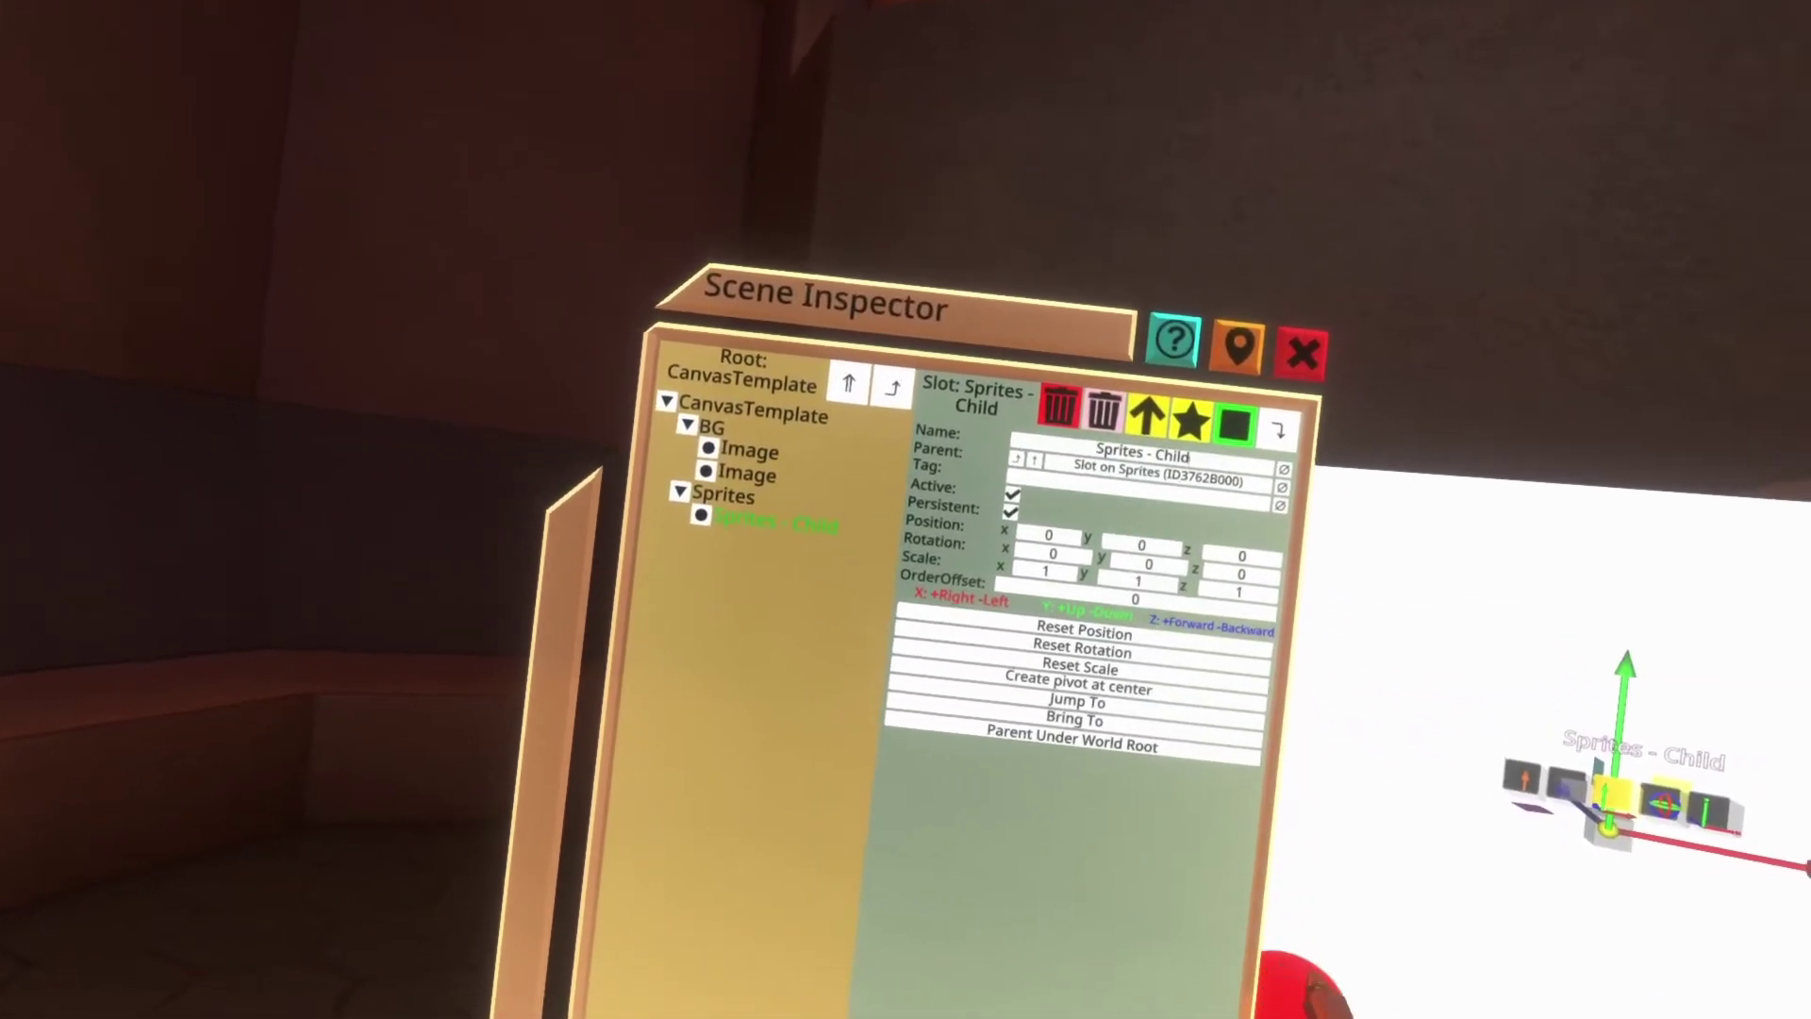
pyautogui.press('BackSpace')
pyautogui.press('BackSpace')
pyautogui.press('BackSpace')
pyautogui.press('BackSpace')
pyautogui.press('BackSpace')
pyautogui.press('BackSpace')
pyautogui.press('BackSpace')
pyautogui.press('BackSpace')
pyautogui.press('BackSpace')
pyautogui.press('BackSpace')
pyautogui.press('BackSpace')
pyautogui.press('BackSpace')
pyautogui.press('BackSpace')
pyautogui.press('BackSpace')
pyautogui.press('BackSpace')
pyautogui.write('Cheetah')
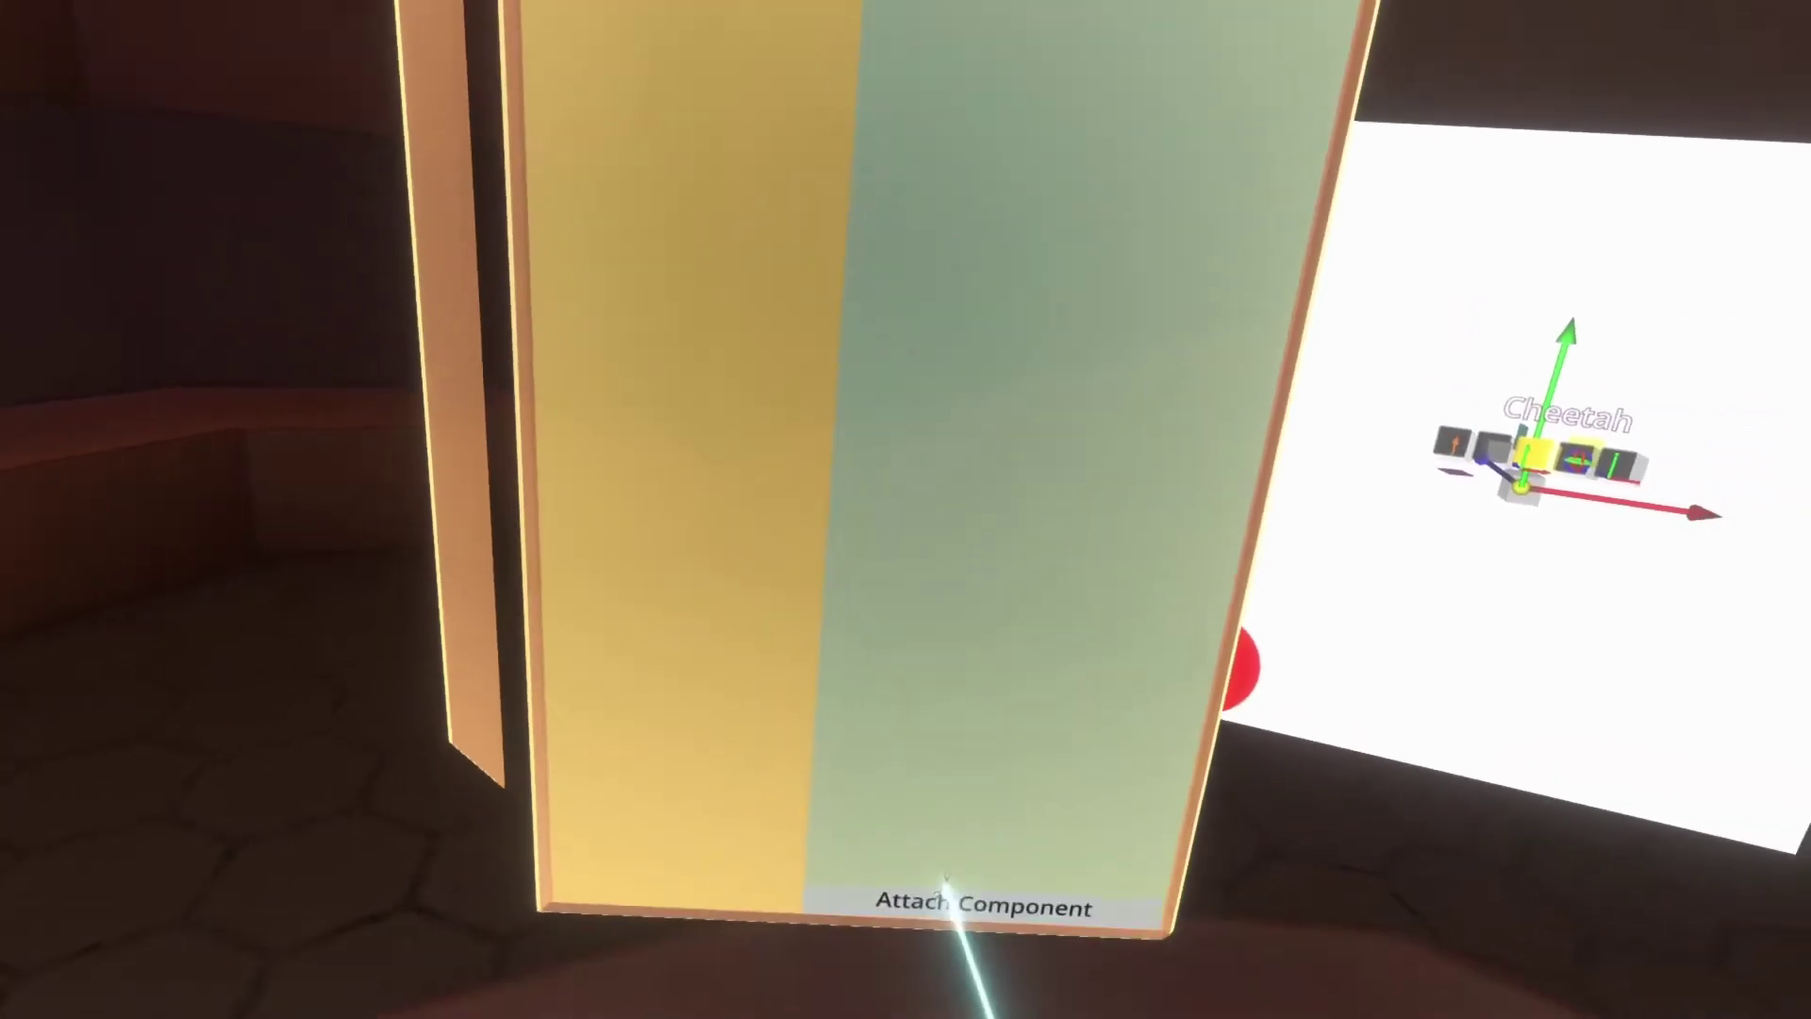
# Attach a SpriteProvider to Cheetah and set its Texture to the cheetah image.
pyautogui.click(943, 893)
pyautogui.click(910, 793)
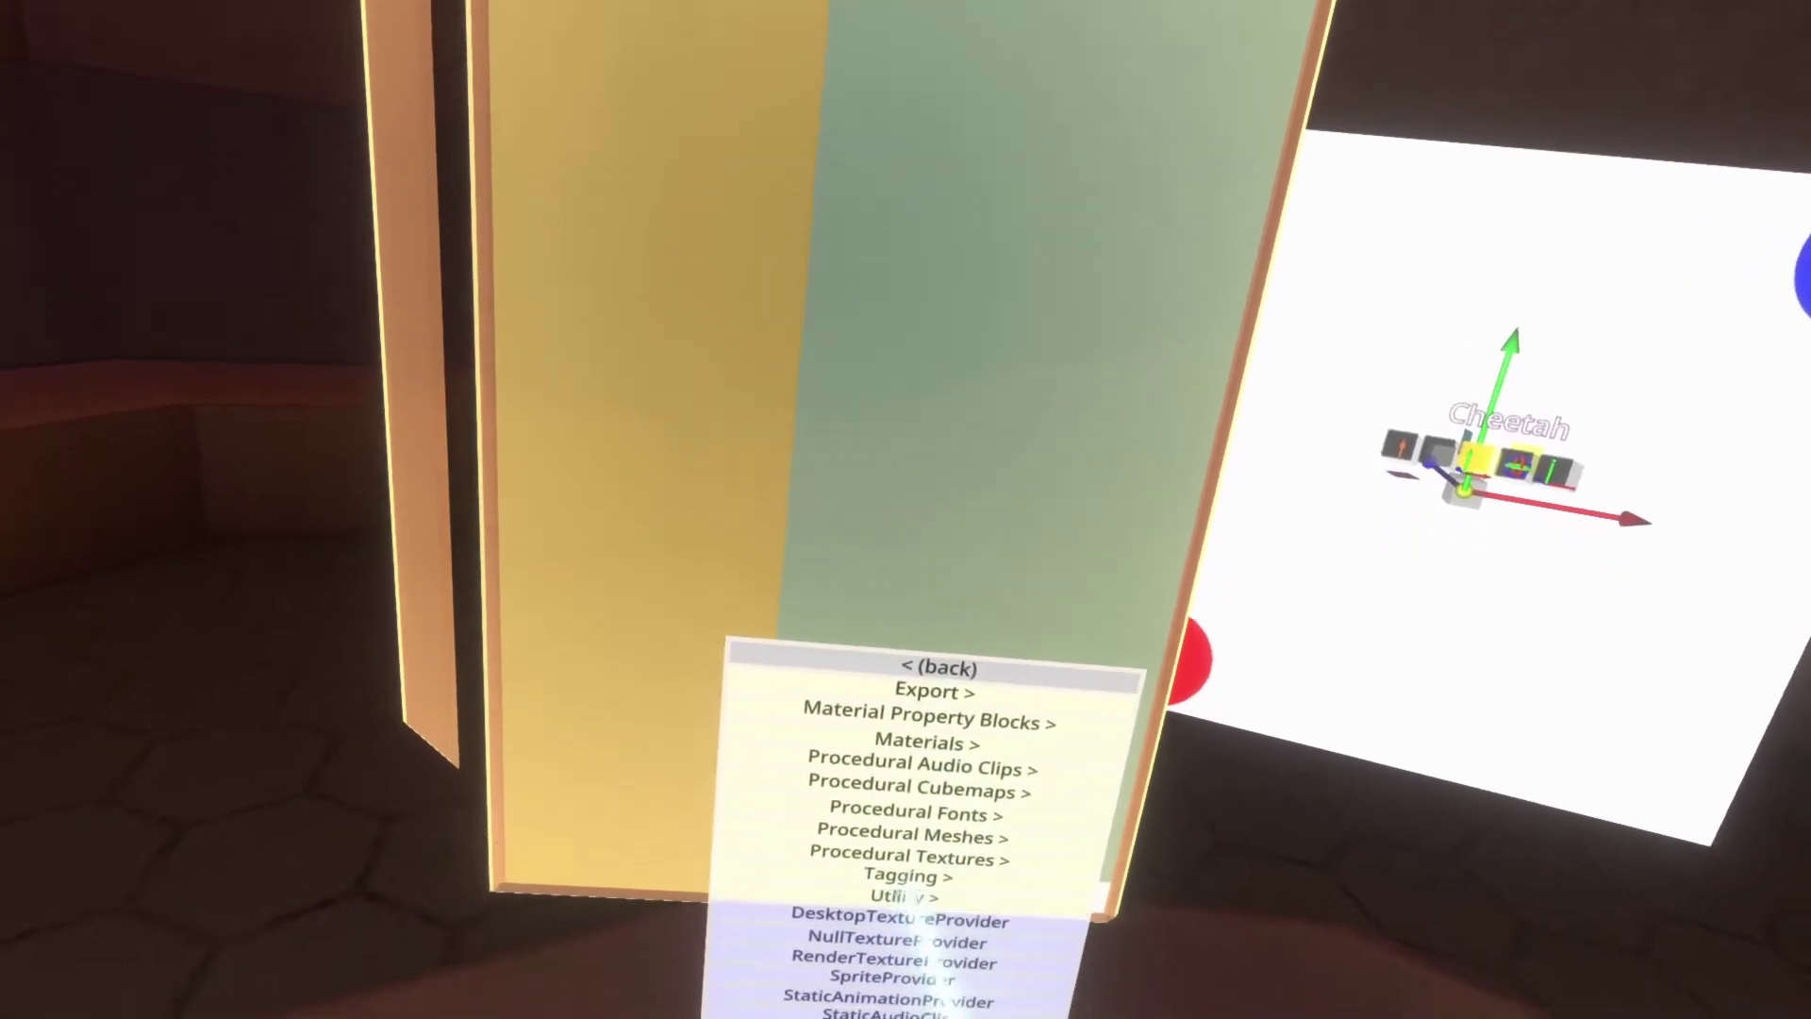
pyautogui.click(891, 955)
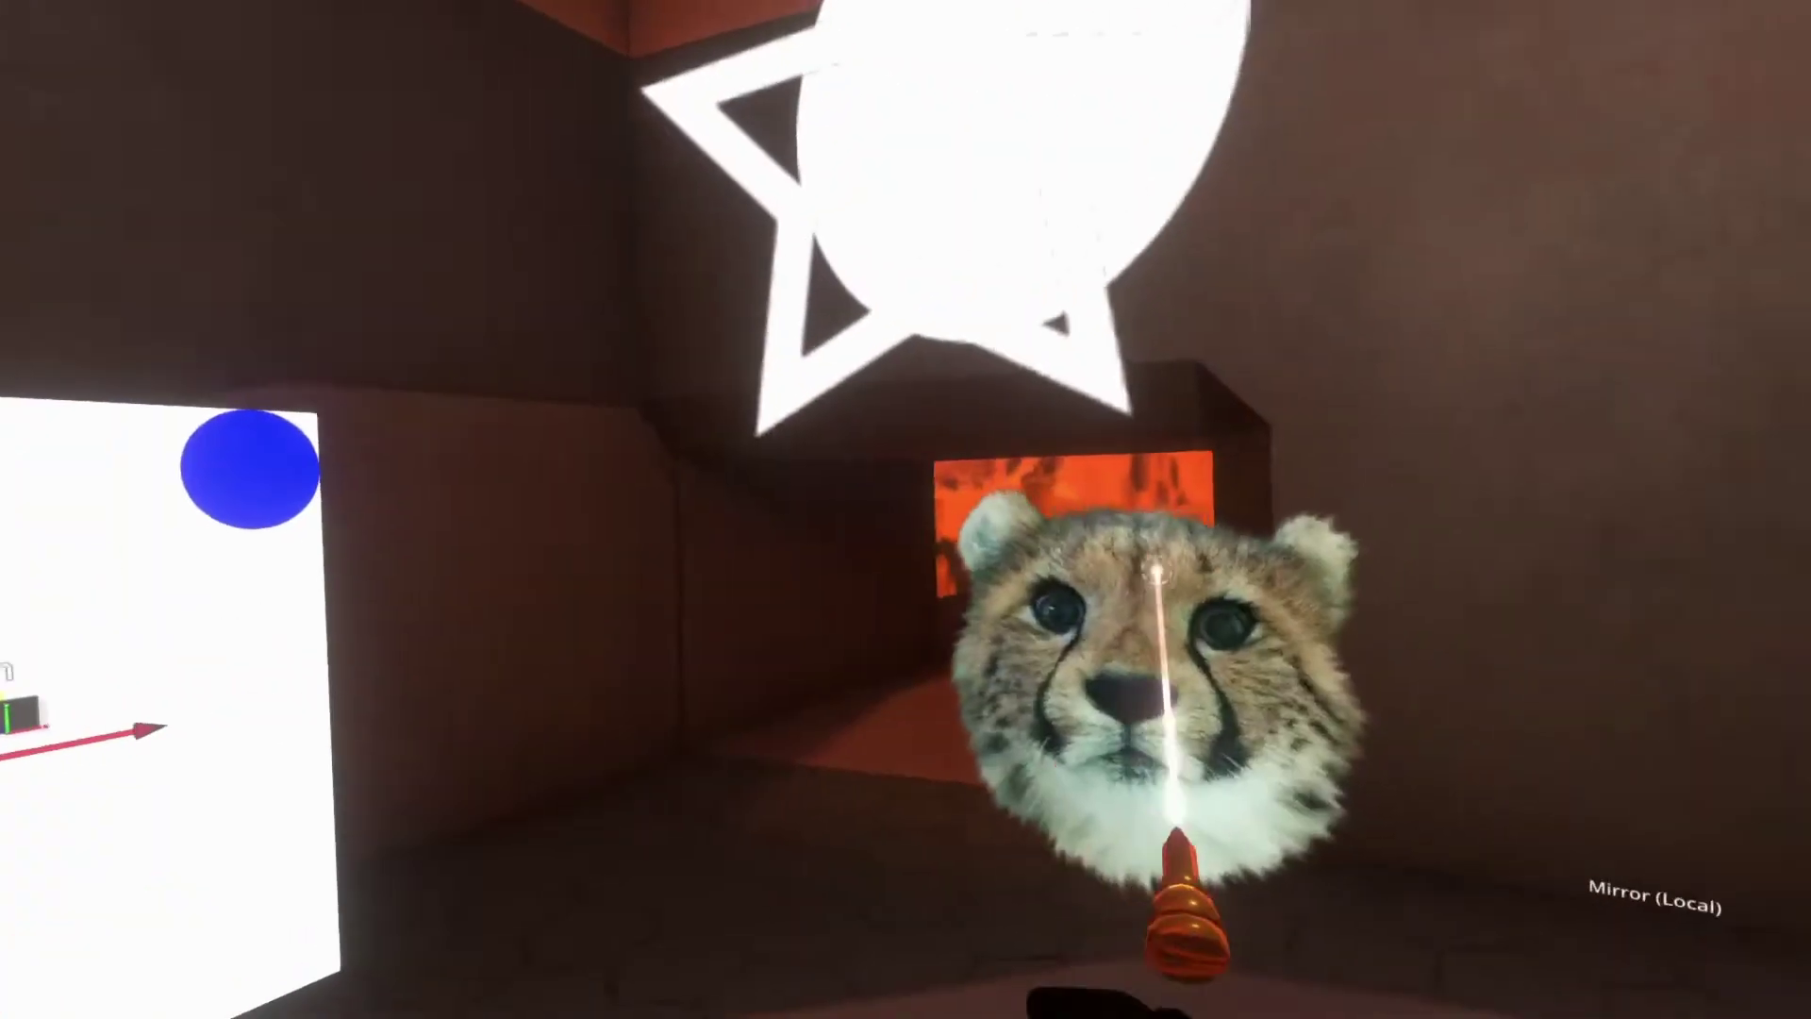
pyautogui.moveTo(1161, 613); pyautogui.dragTo(790, 408)
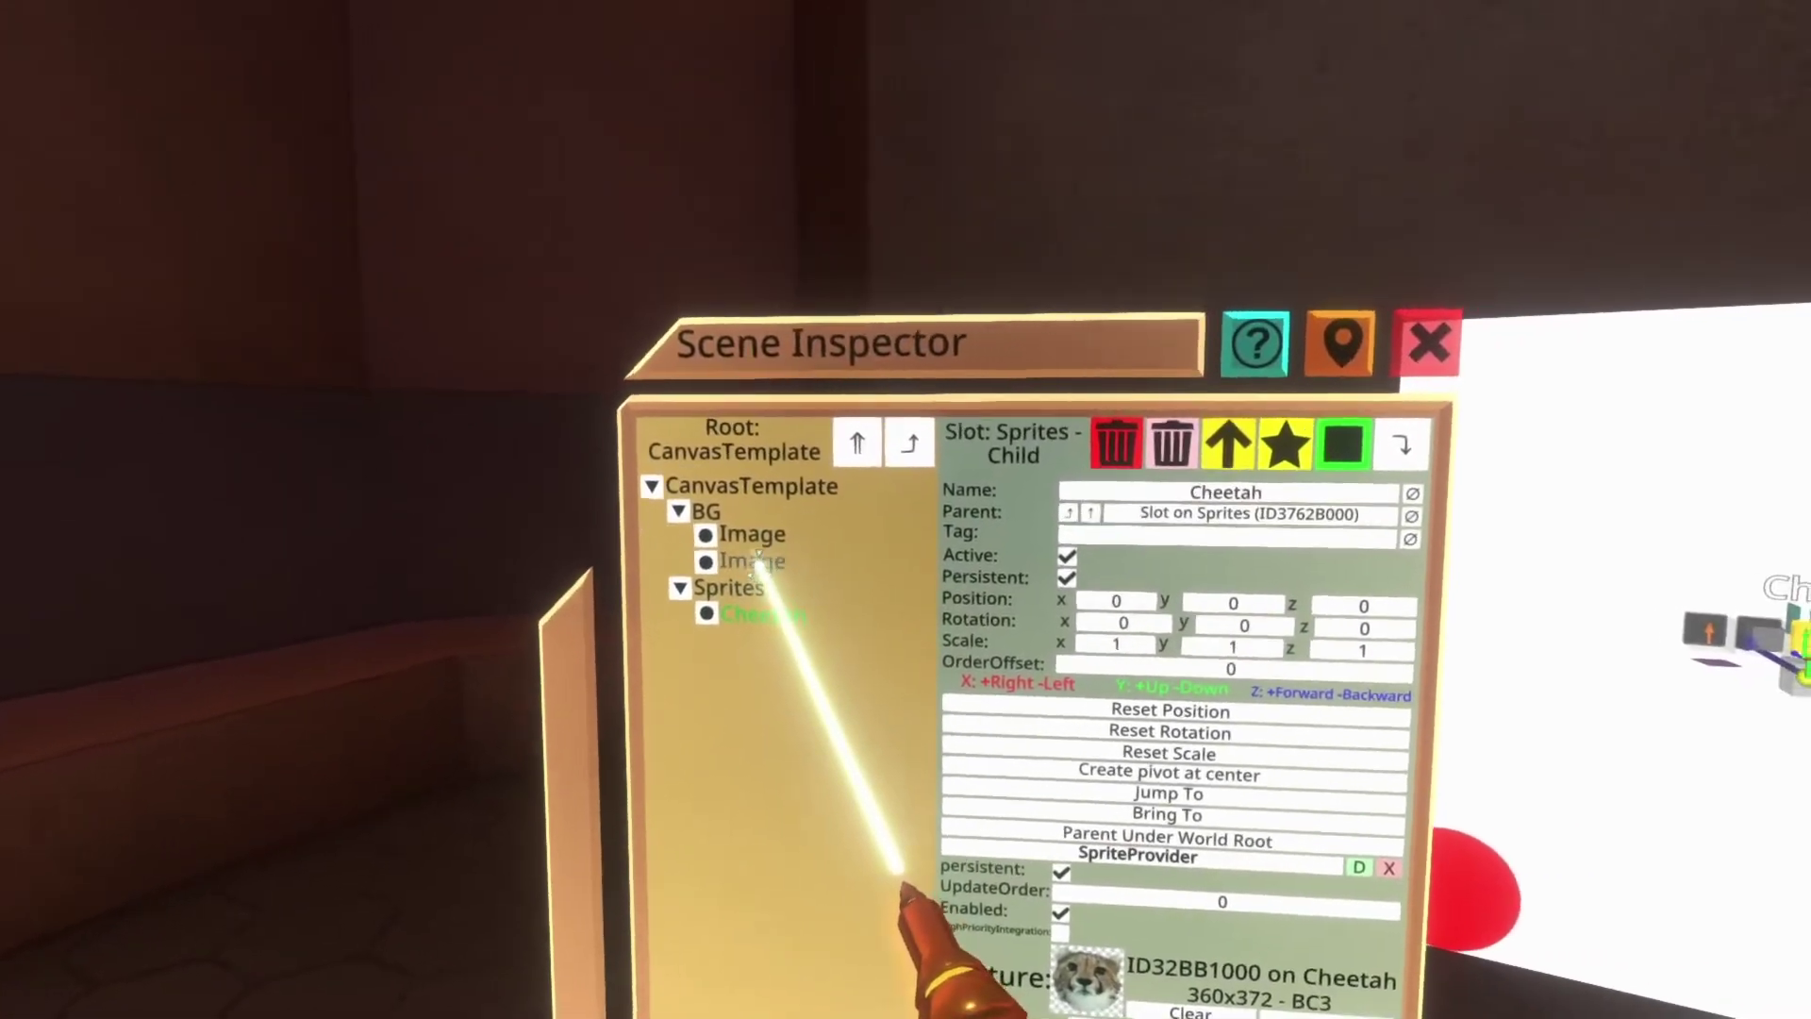
# Link the second Image's Sprite to the Cheetah SpriteProvider, then duplicate it into a third Image.
pyautogui.click(756, 561)
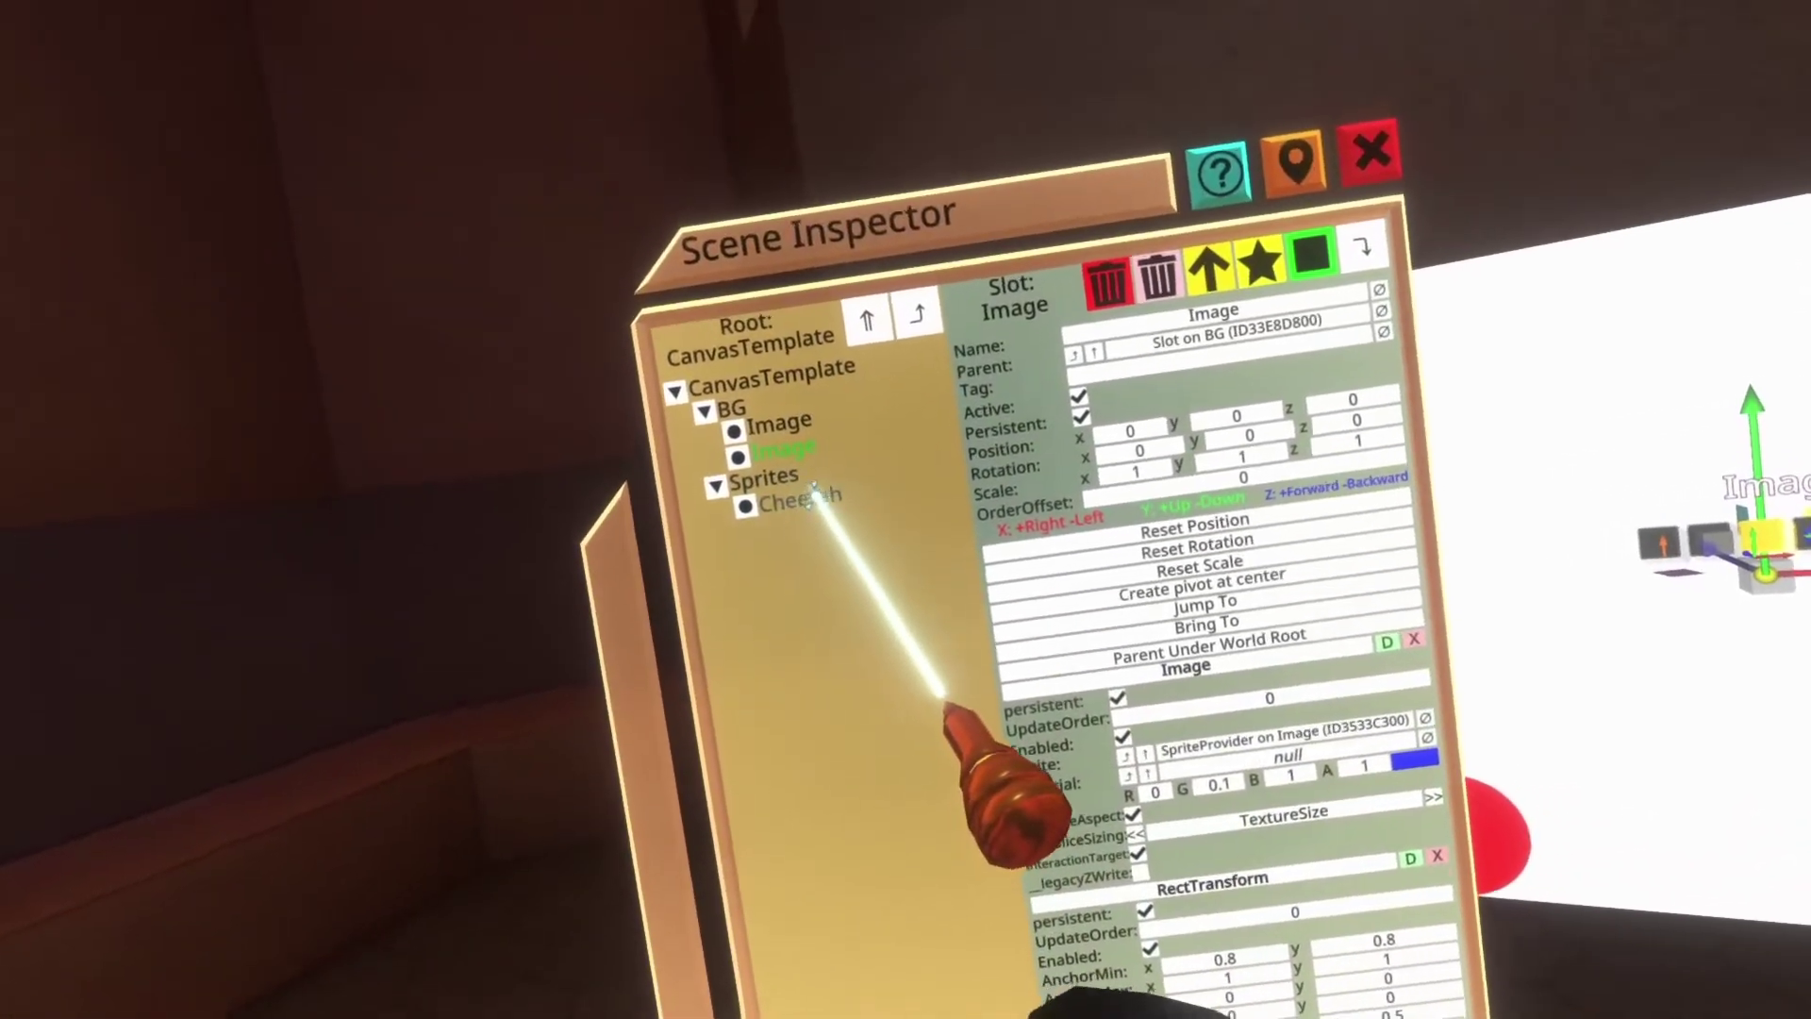
pyautogui.moveTo(805, 505); pyautogui.dragTo(839, 458)
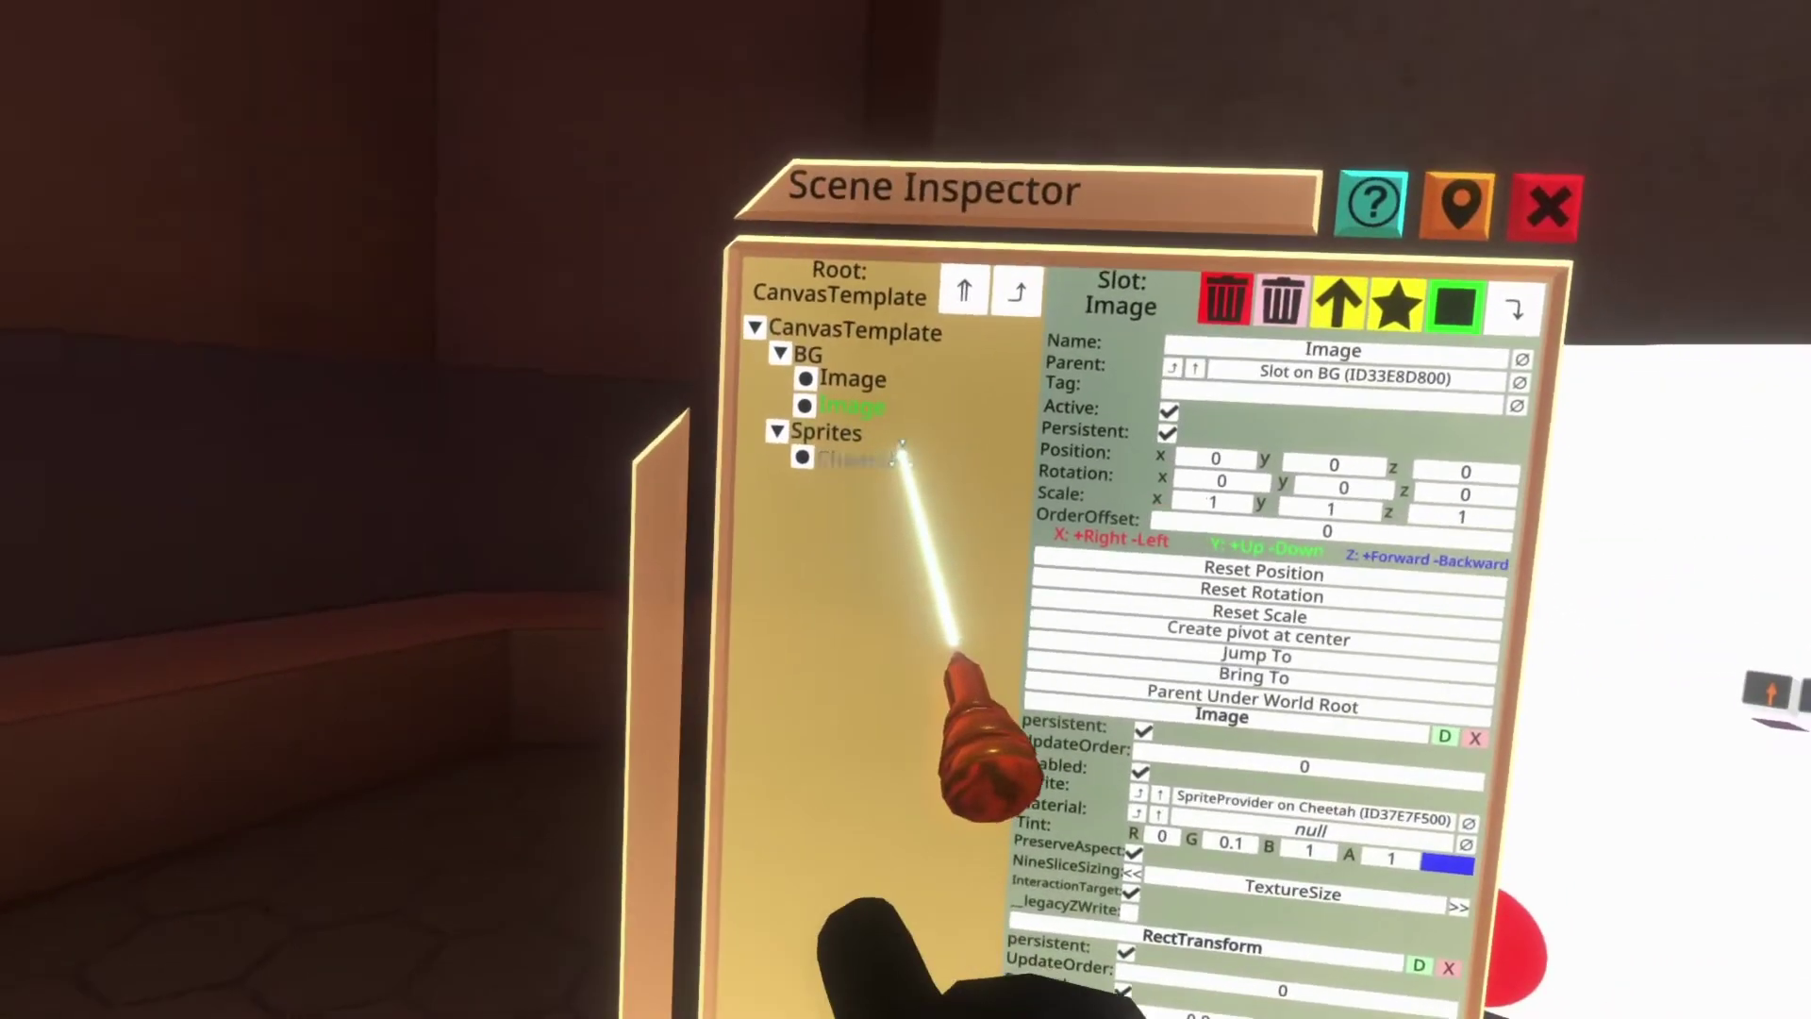
pyautogui.click(724, 357)
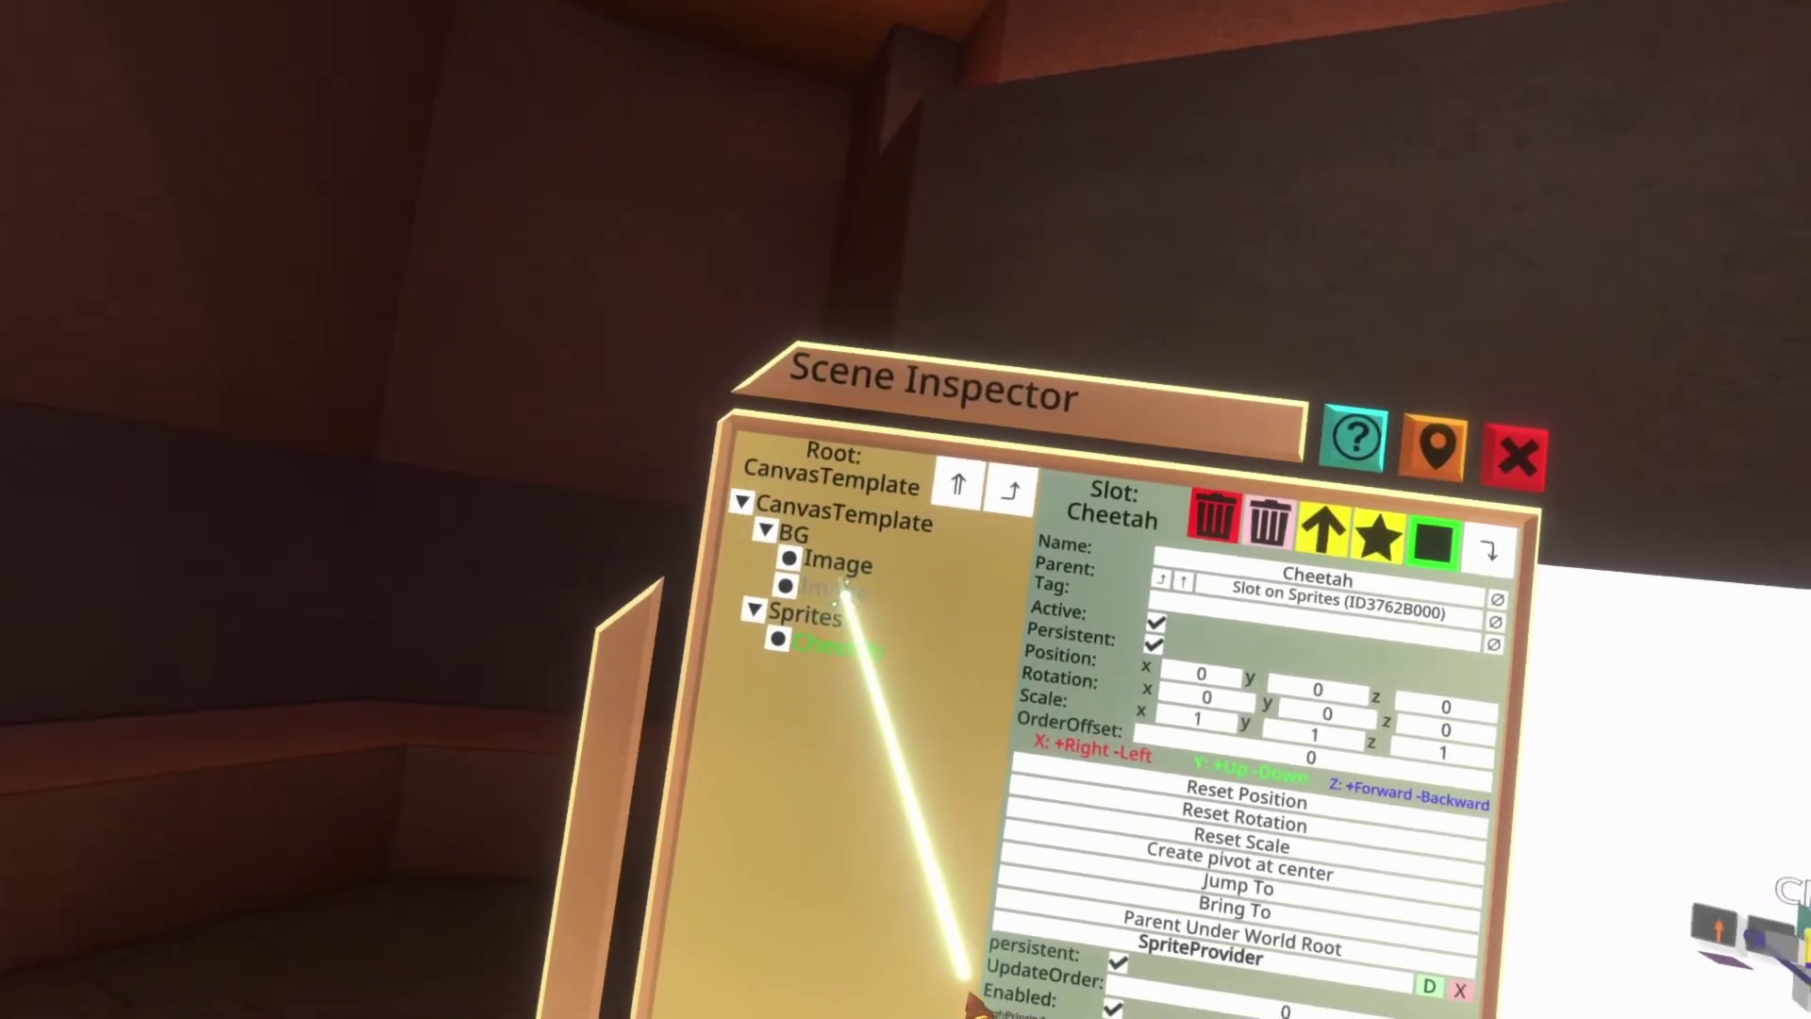
pyautogui.click(766, 520)
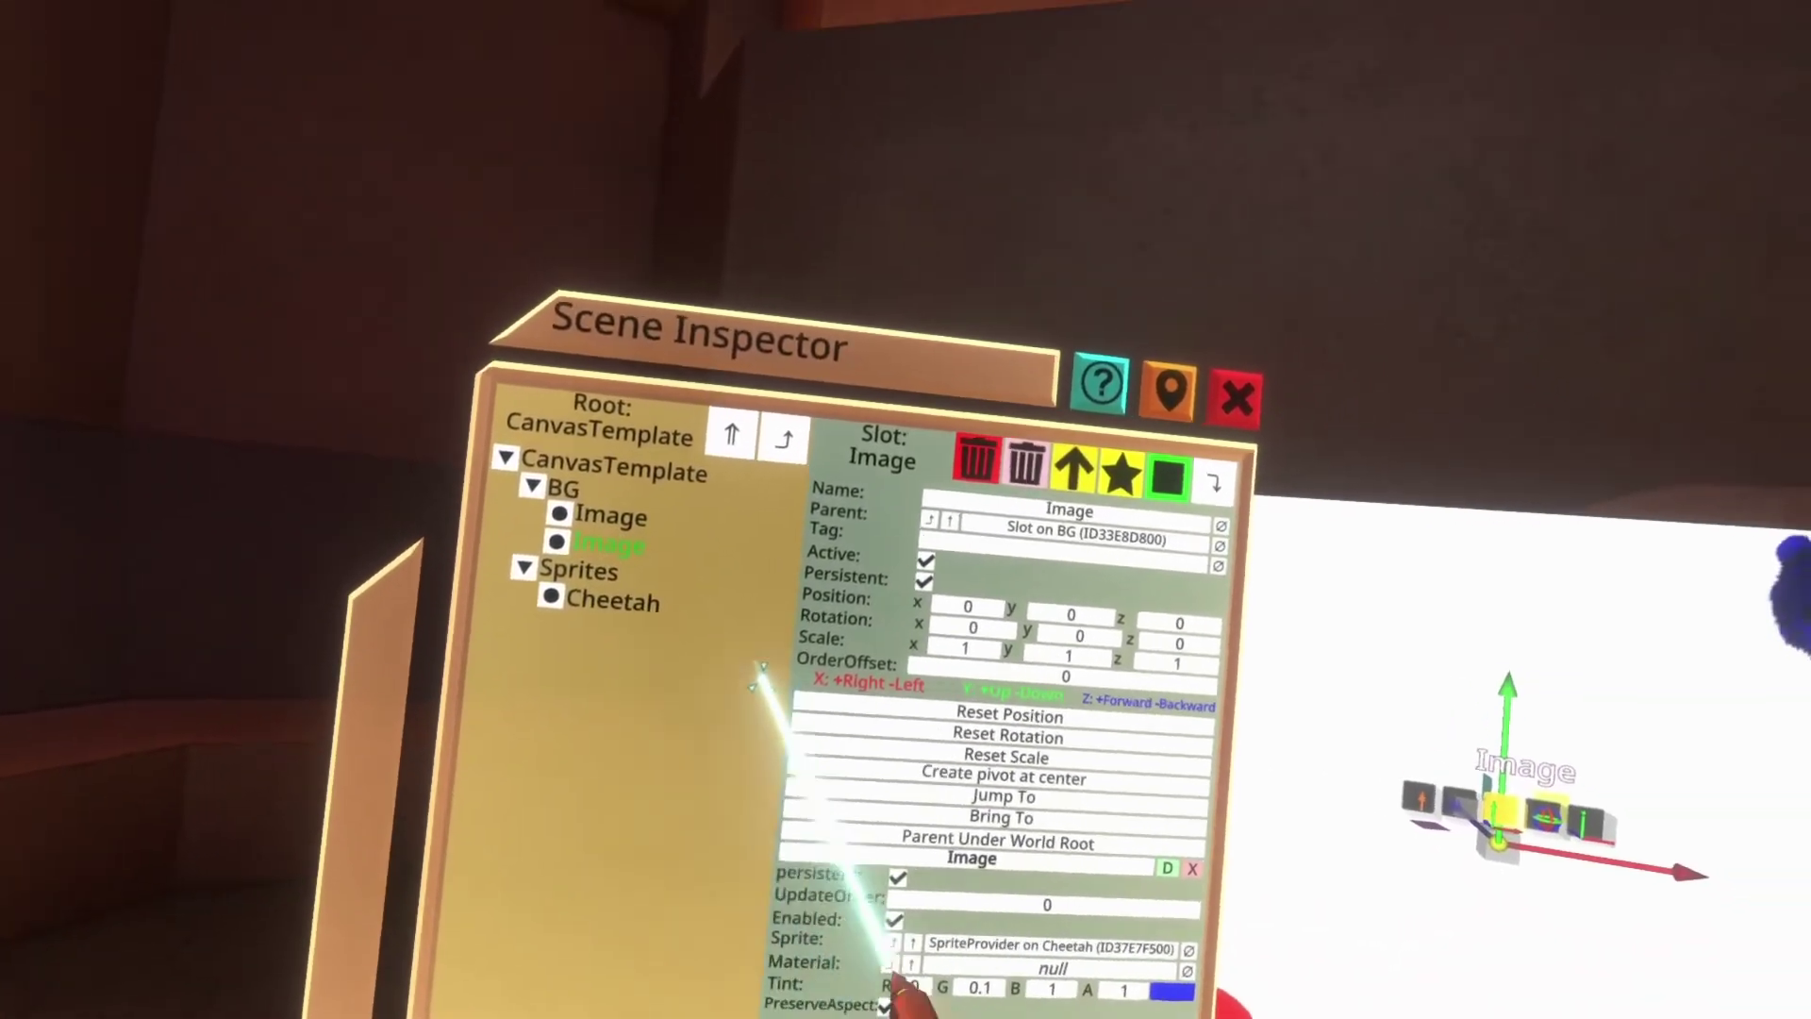
pyautogui.click(1106, 488)
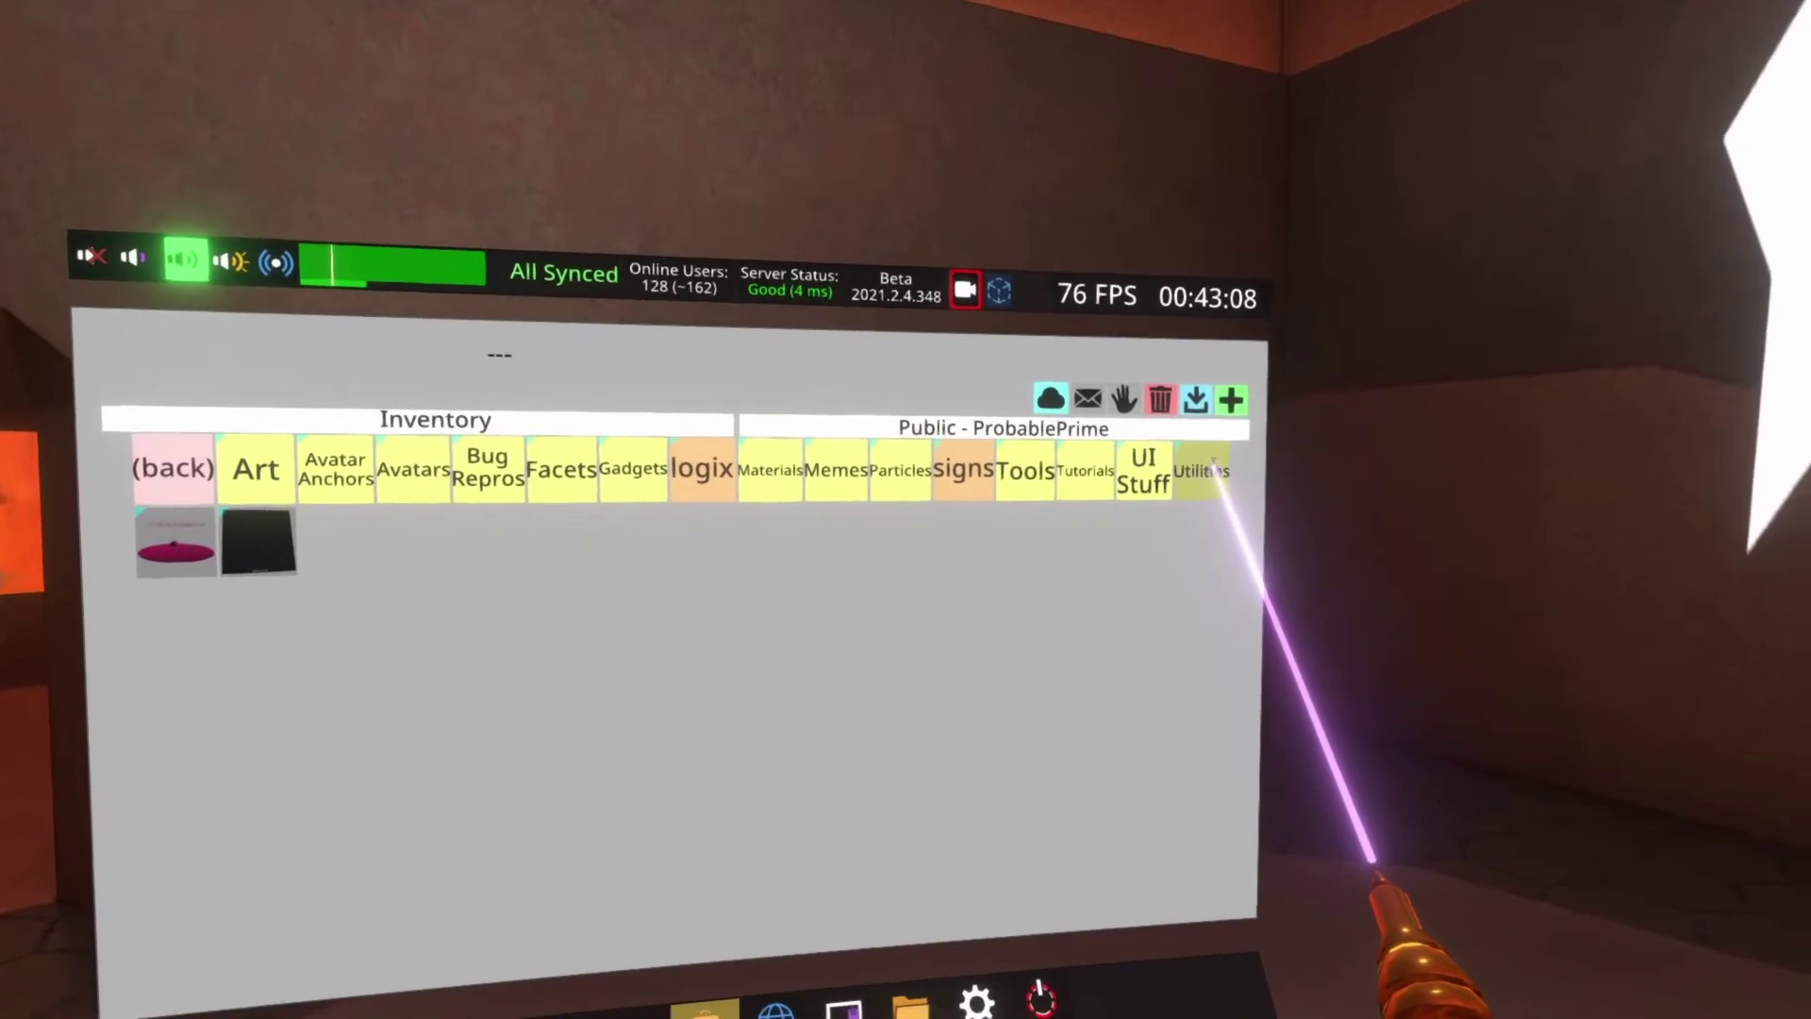
# Spawn the UIX Calculator from the inventory's public Tools folder.
pyautogui.click(1214, 470)
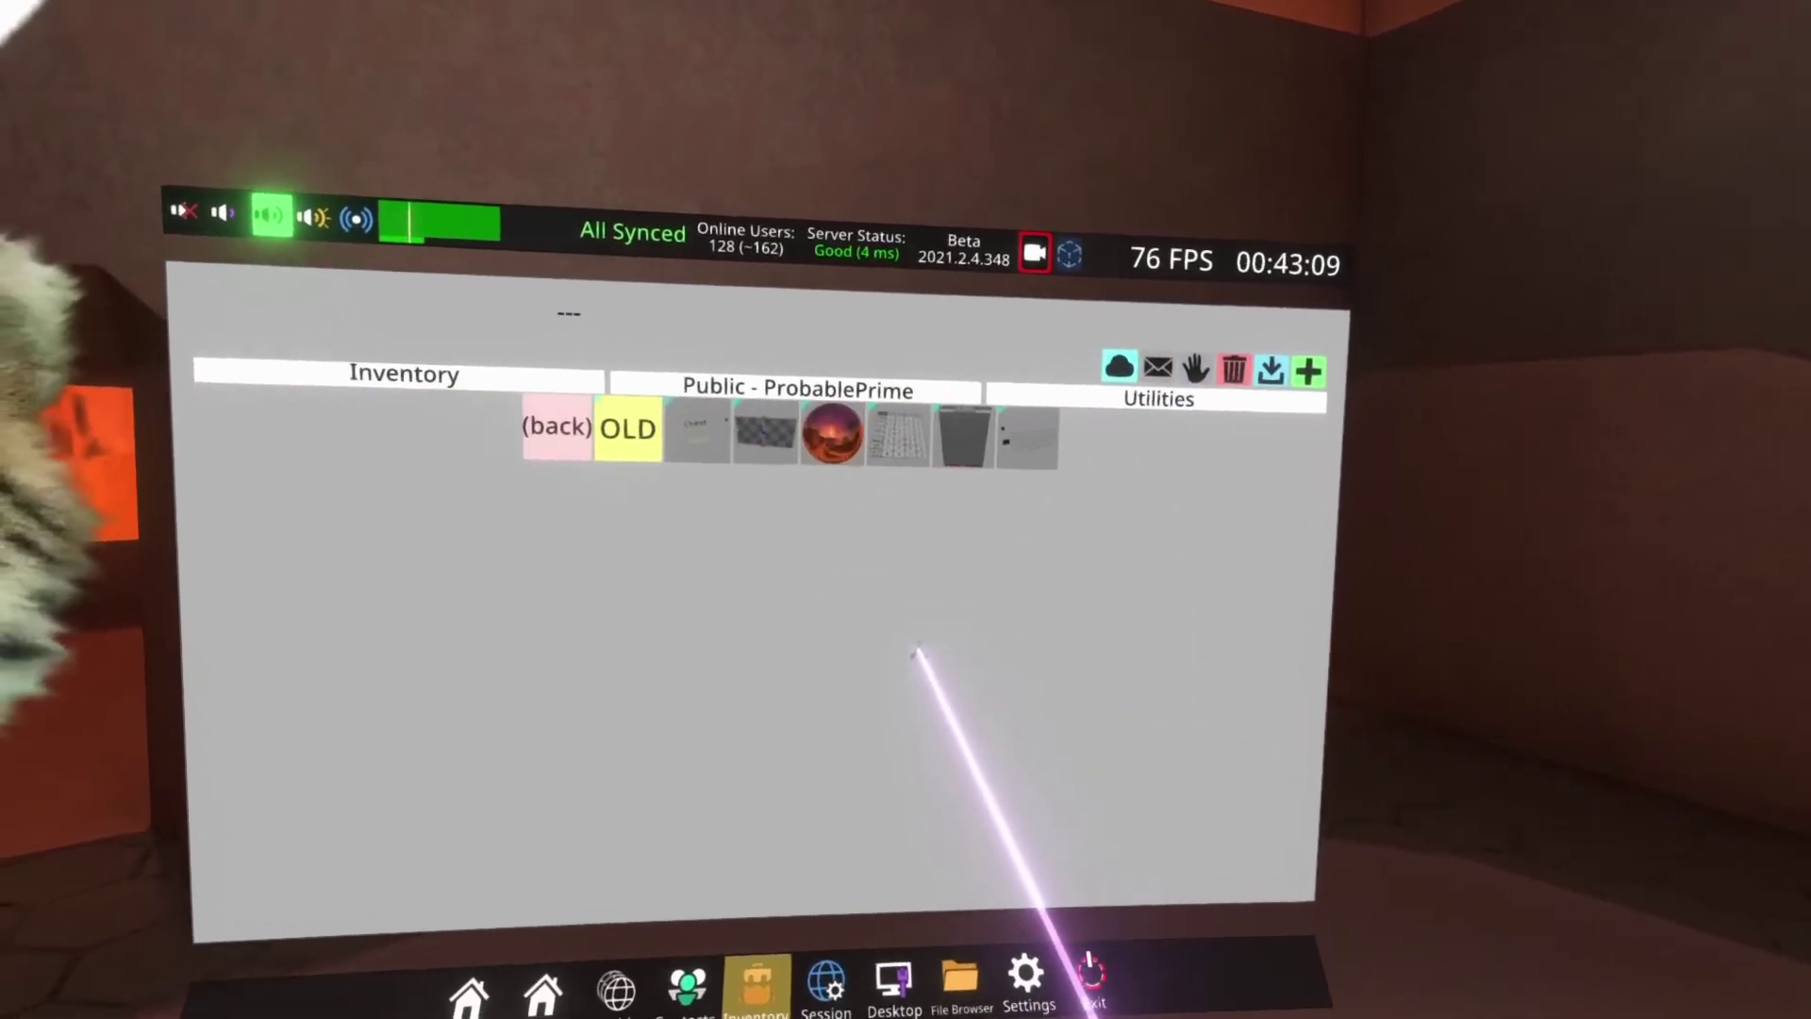
pyautogui.click(888, 412)
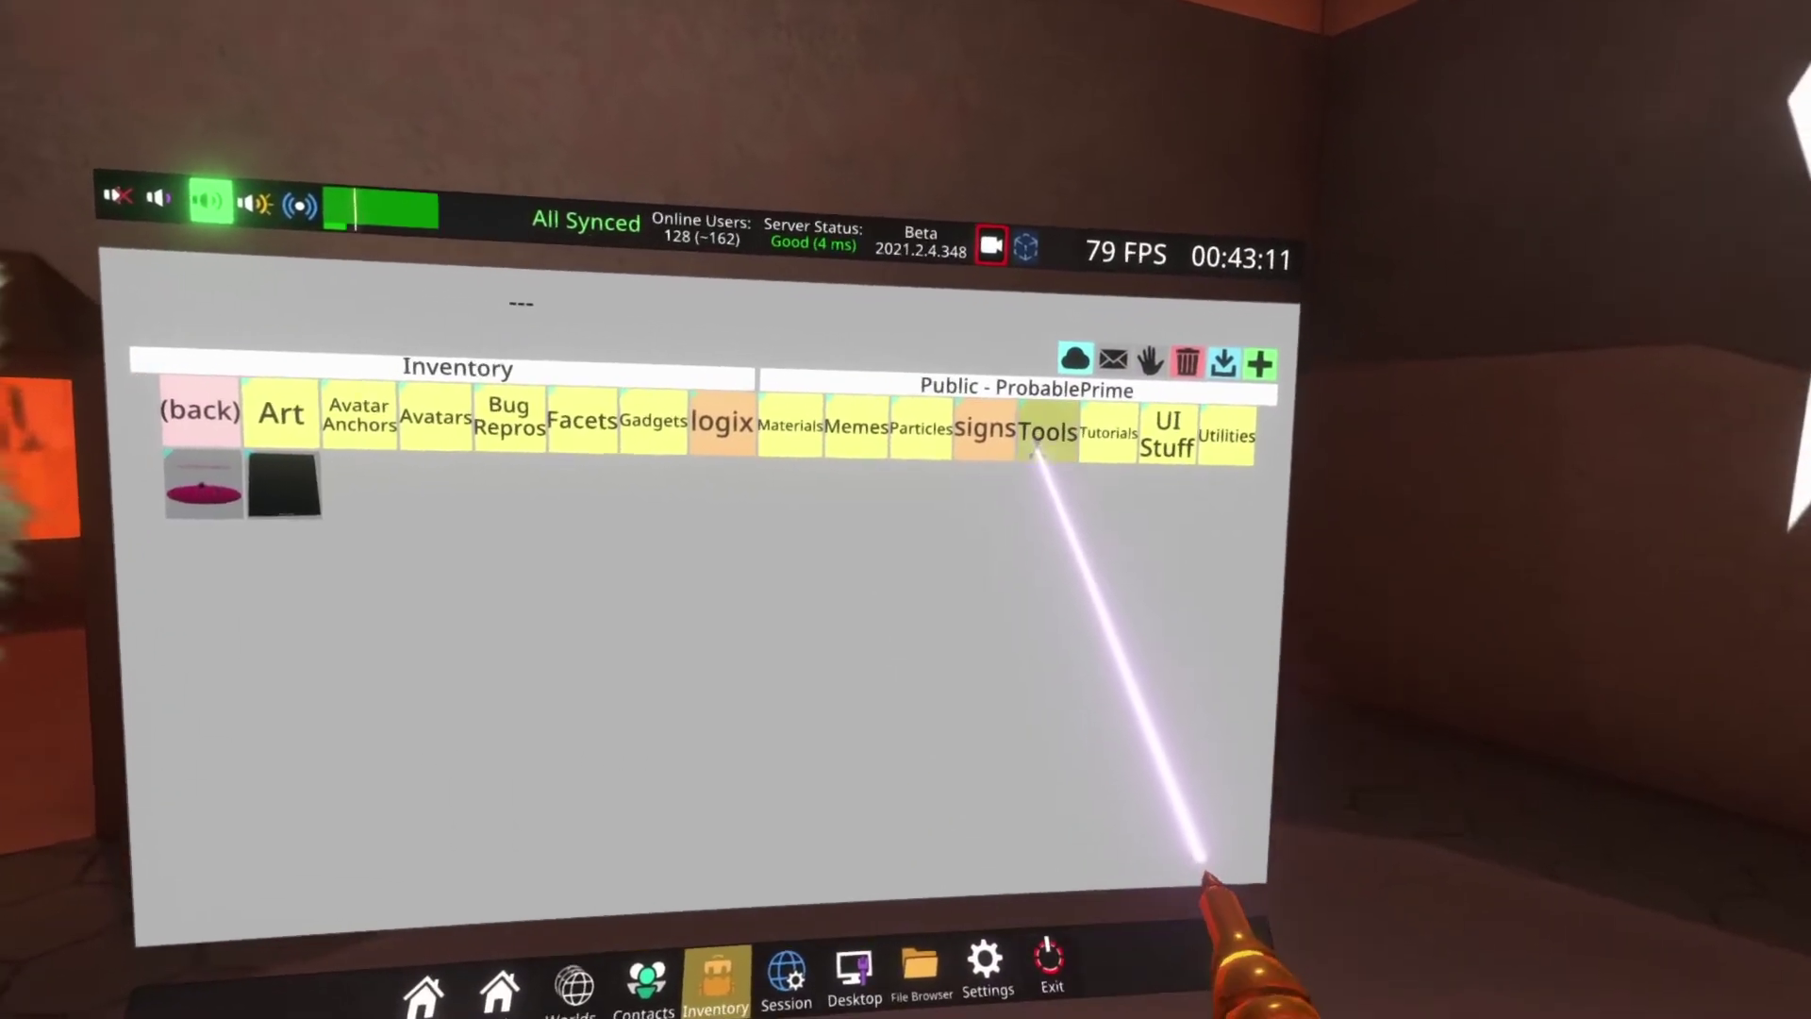
pyautogui.click(1038, 420)
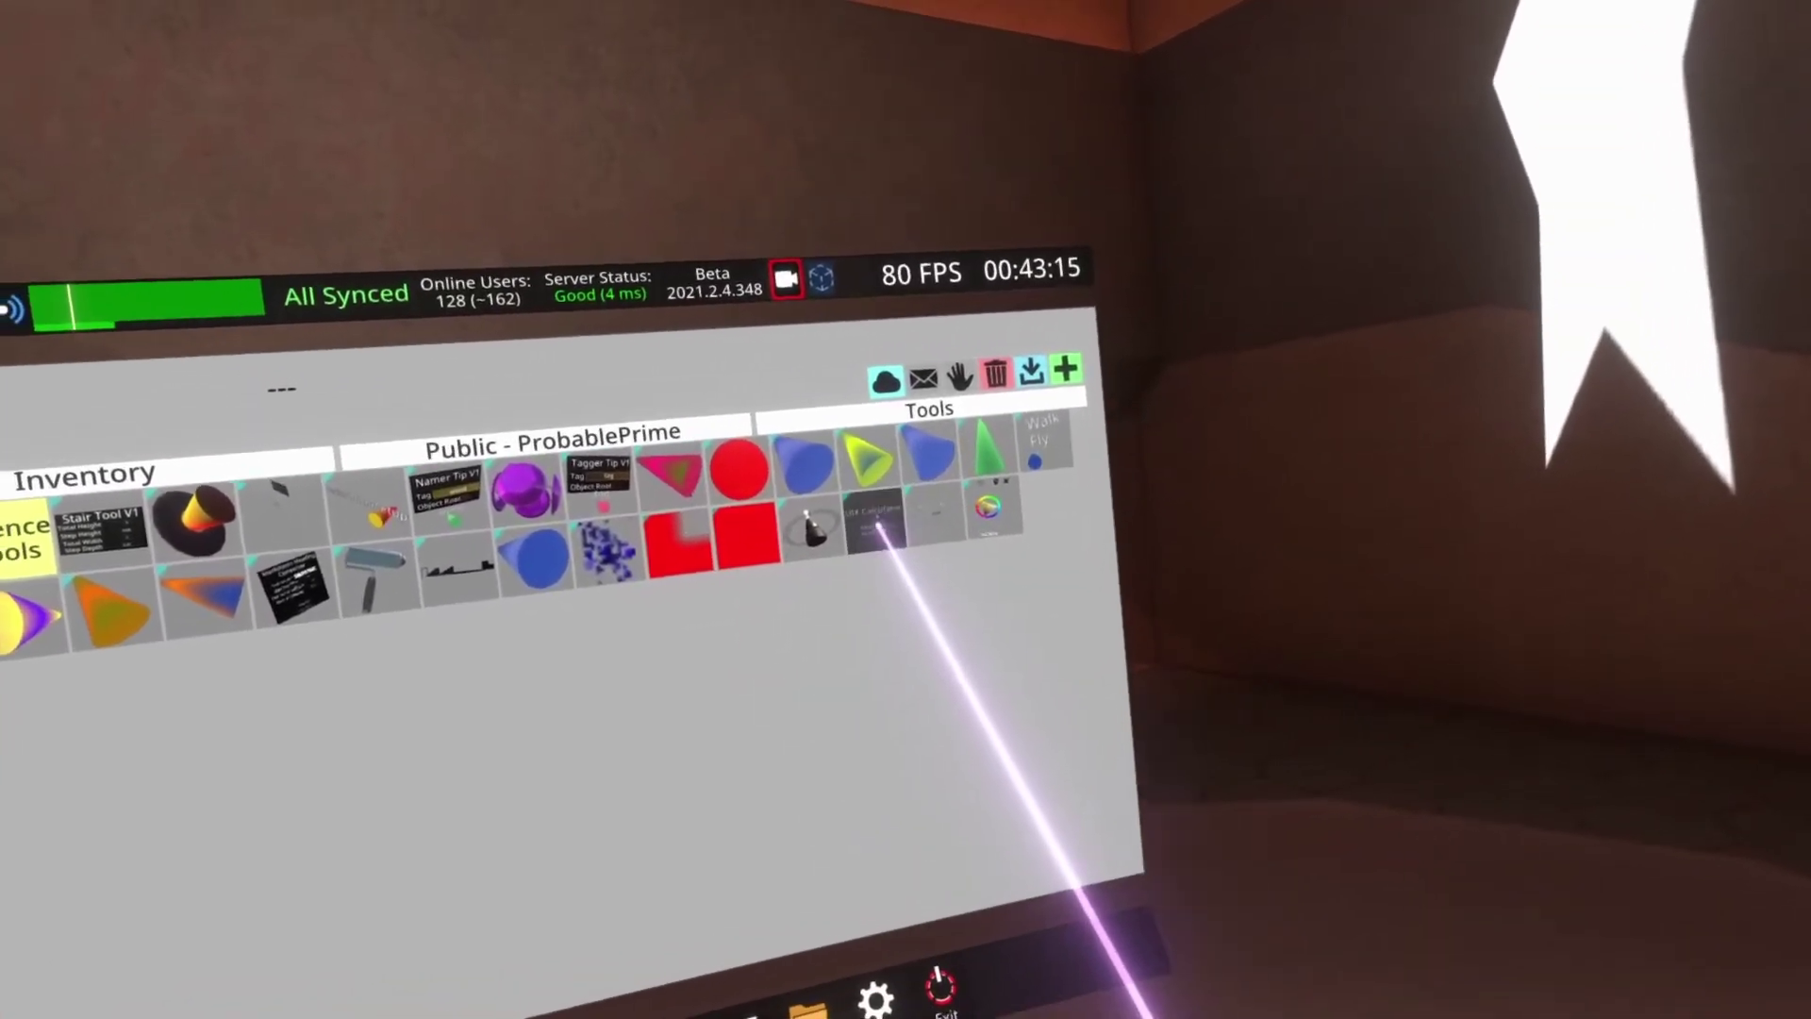
pyautogui.click(868, 531)
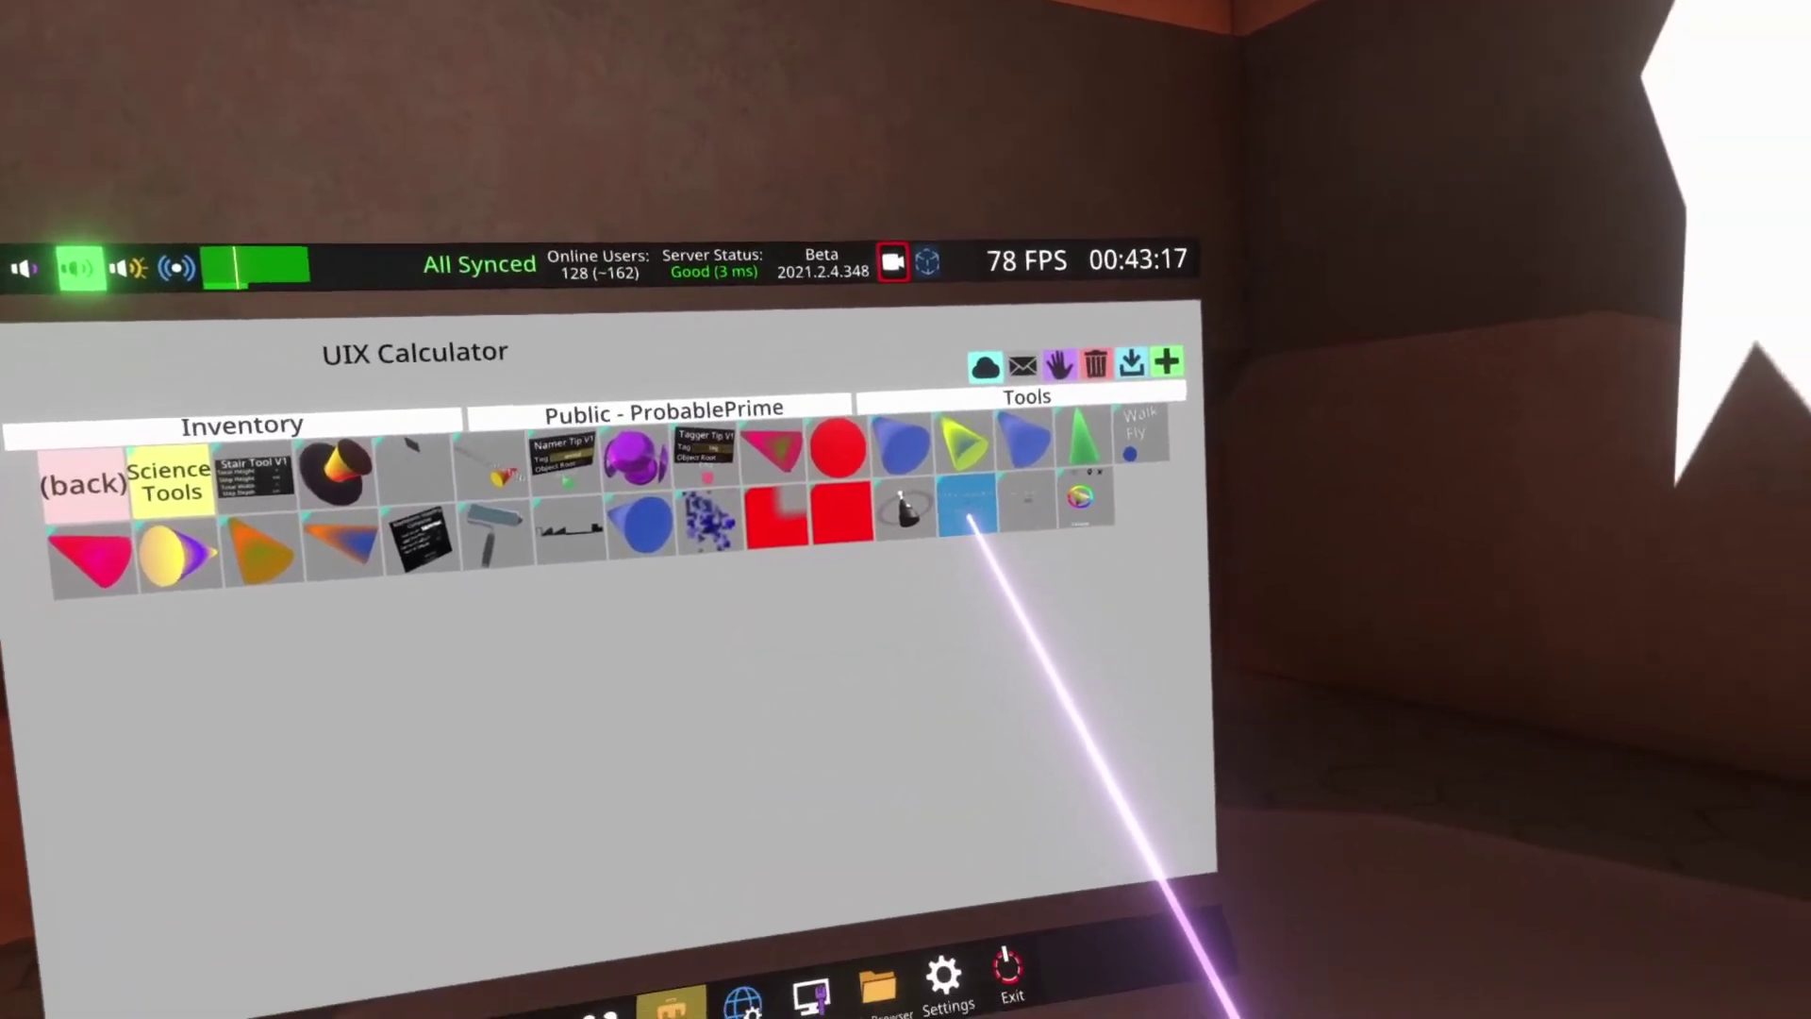
pyautogui.click(989, 500)
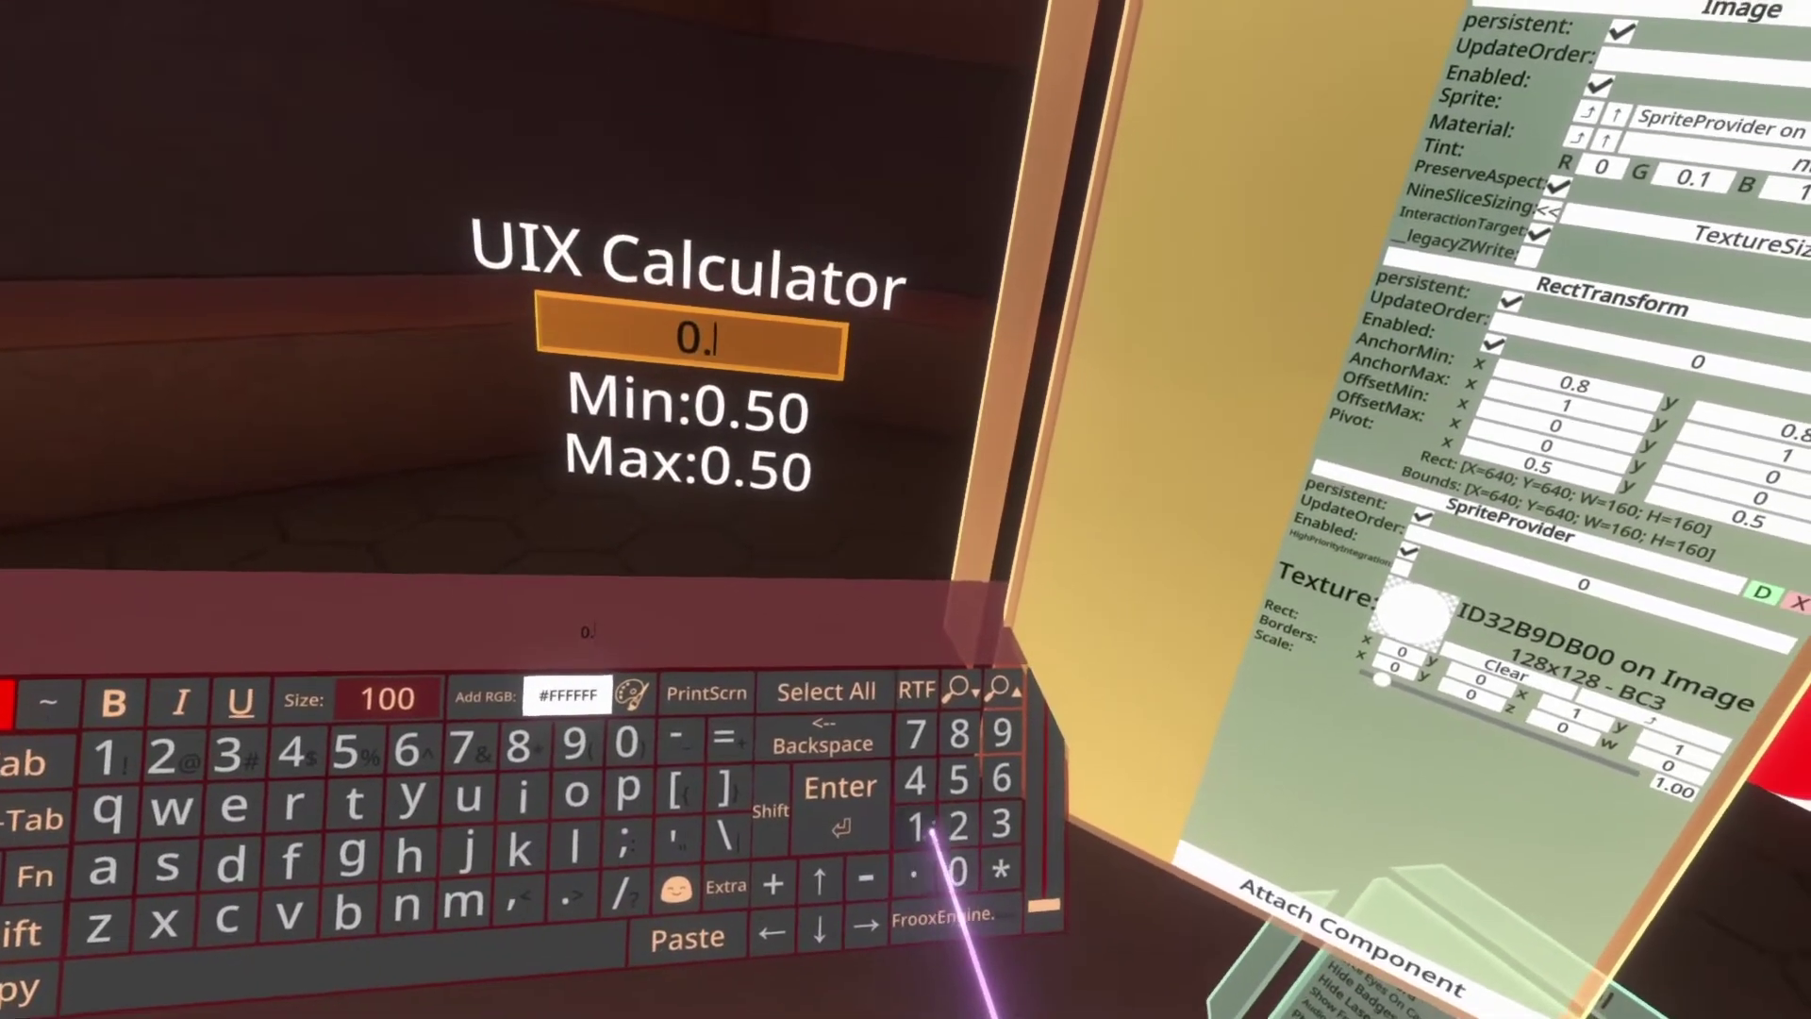
# Enter 0.4 in the calculator and set the third Image's AnchorMin 0.3,0.3 and AnchorMax 0.7,0.7.
pyautogui.write('.4')
pyautogui.click(903, 835)
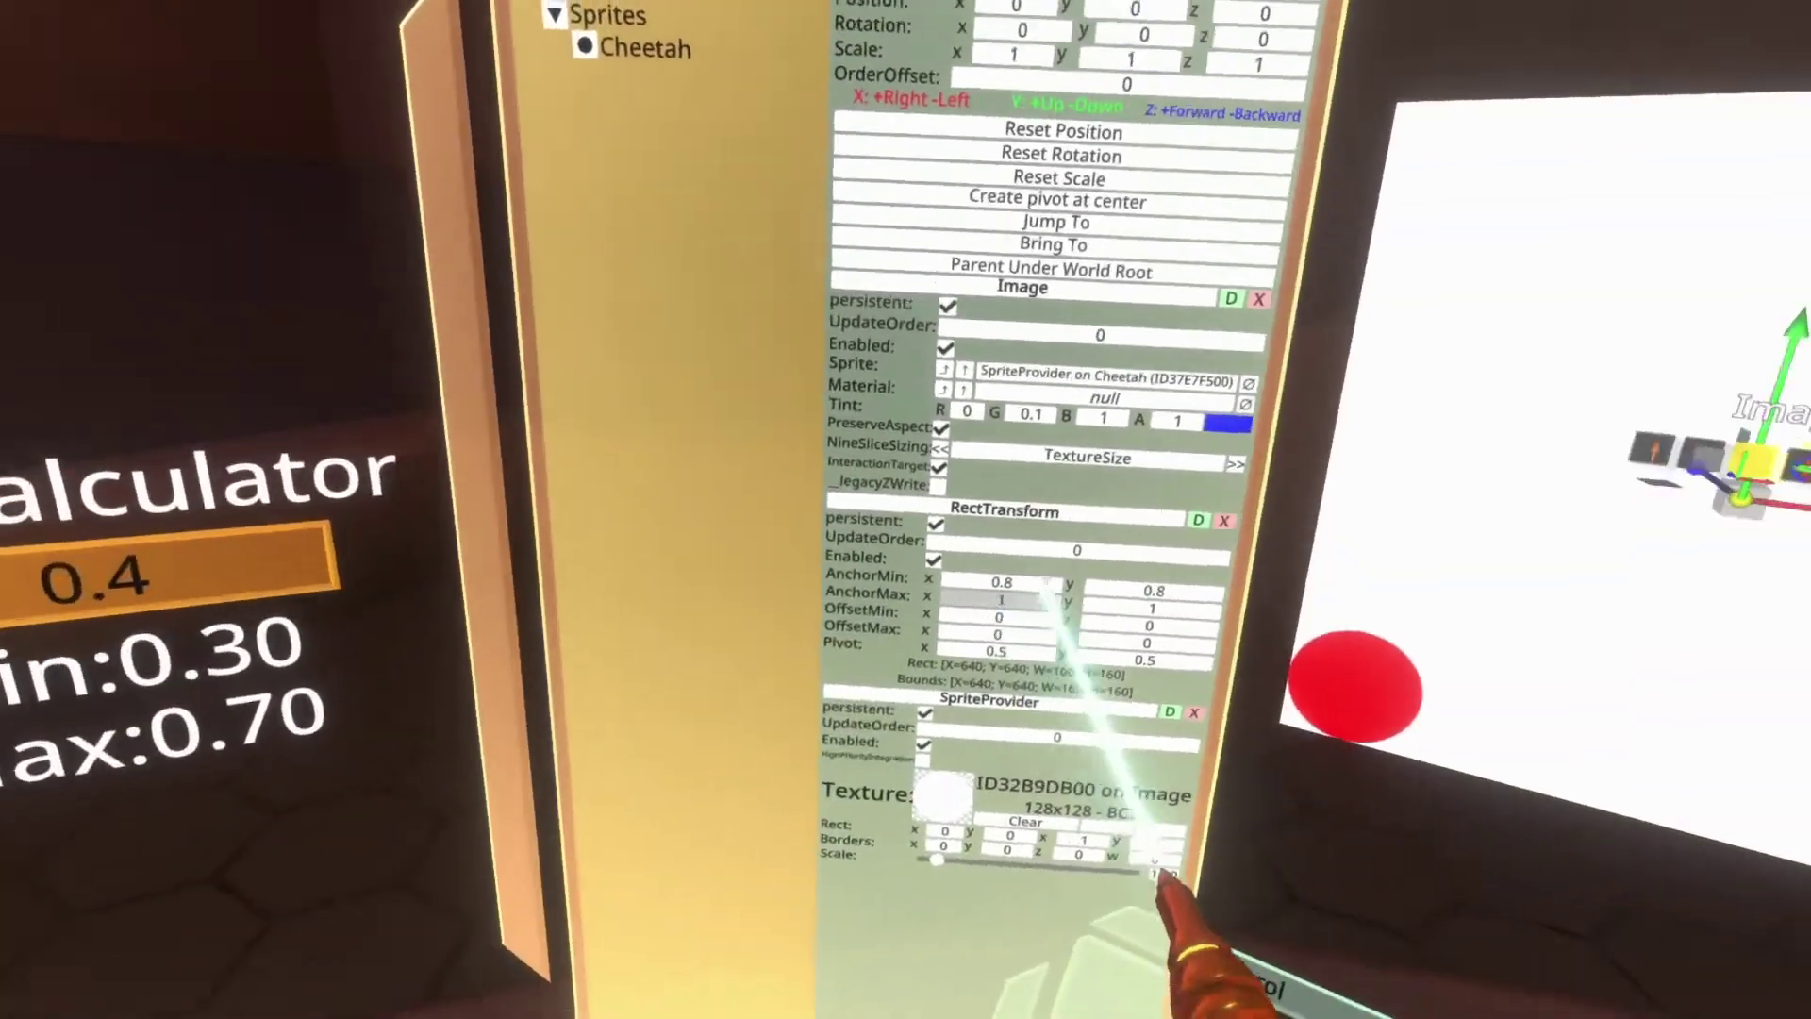
pyautogui.click(1045, 583)
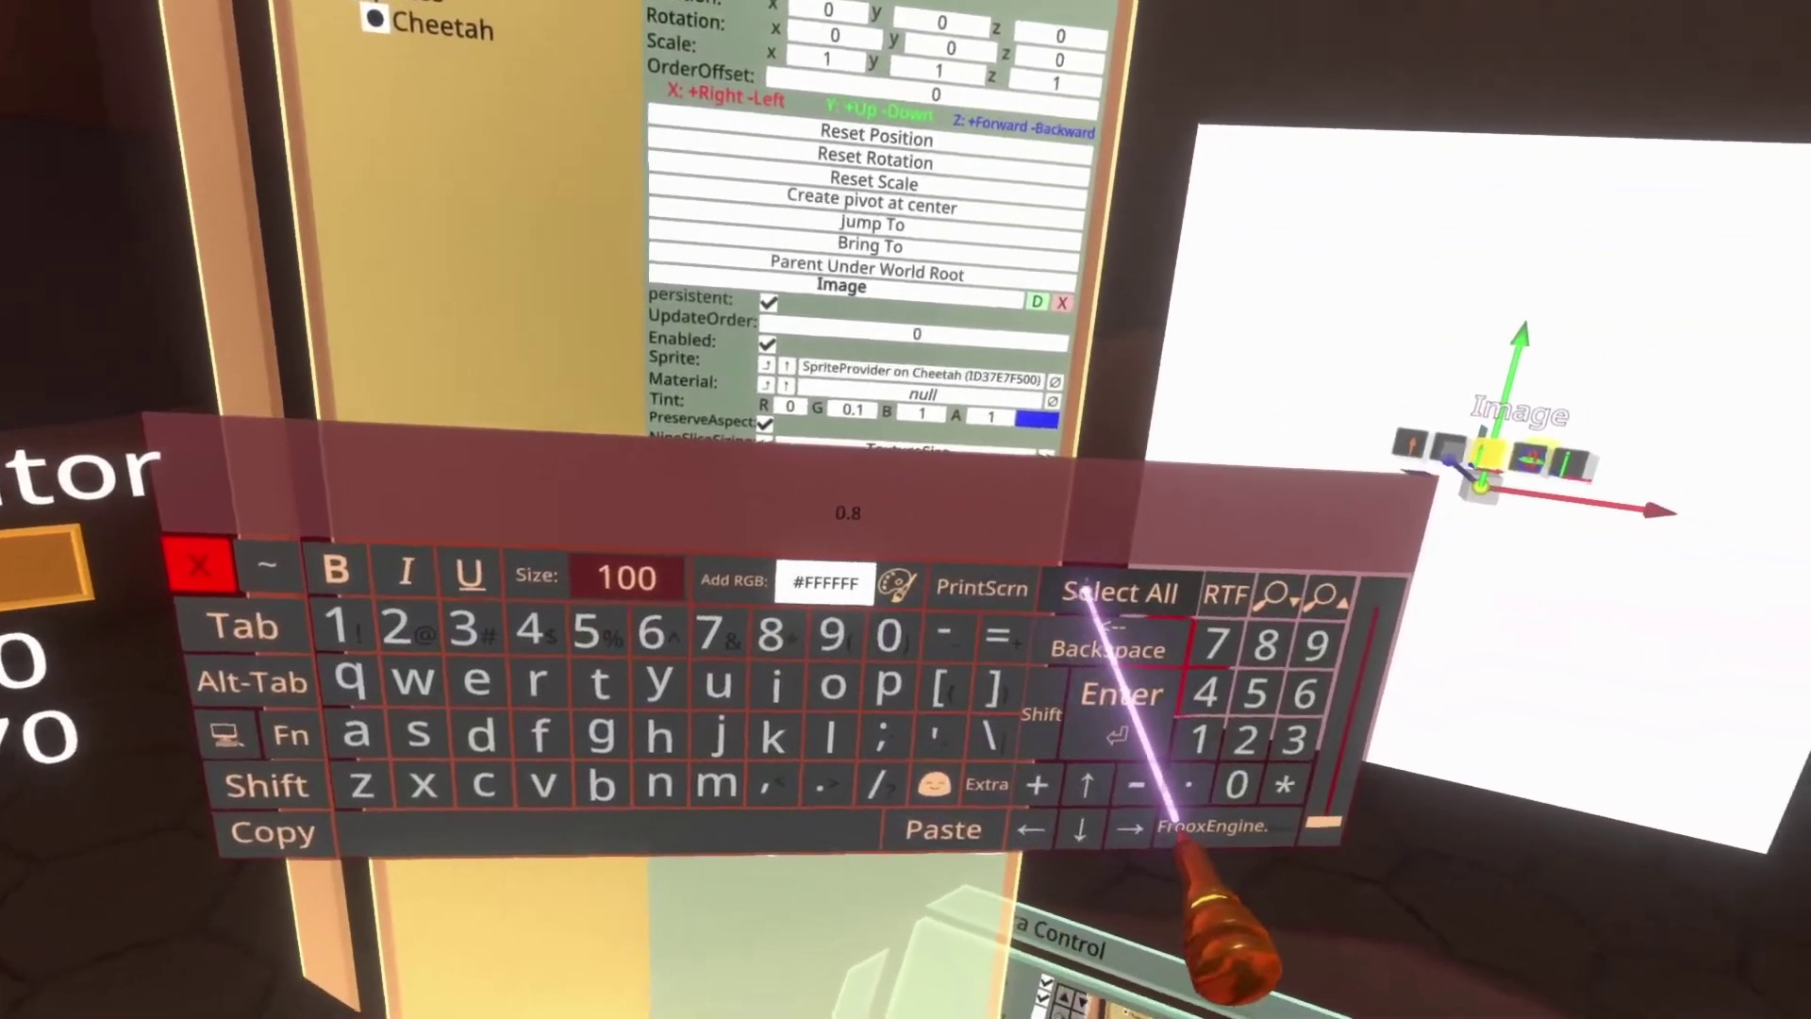
pyautogui.write('3')
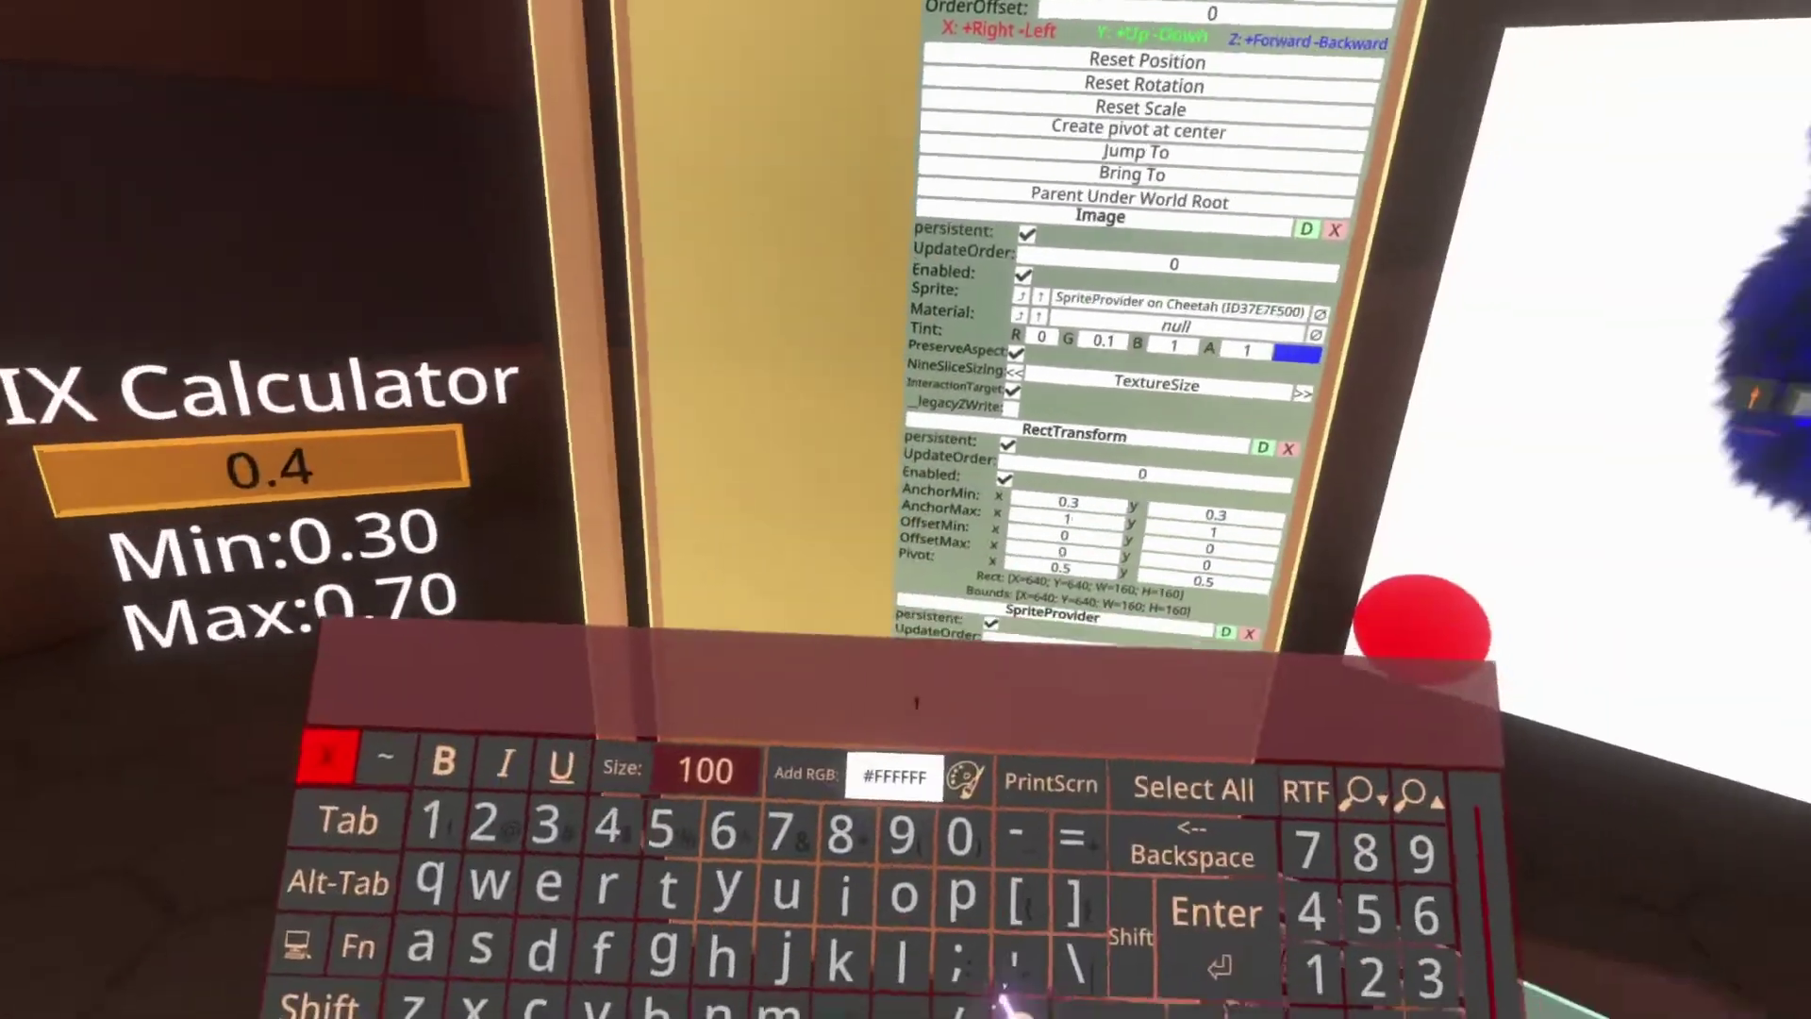
pyautogui.click(1209, 743)
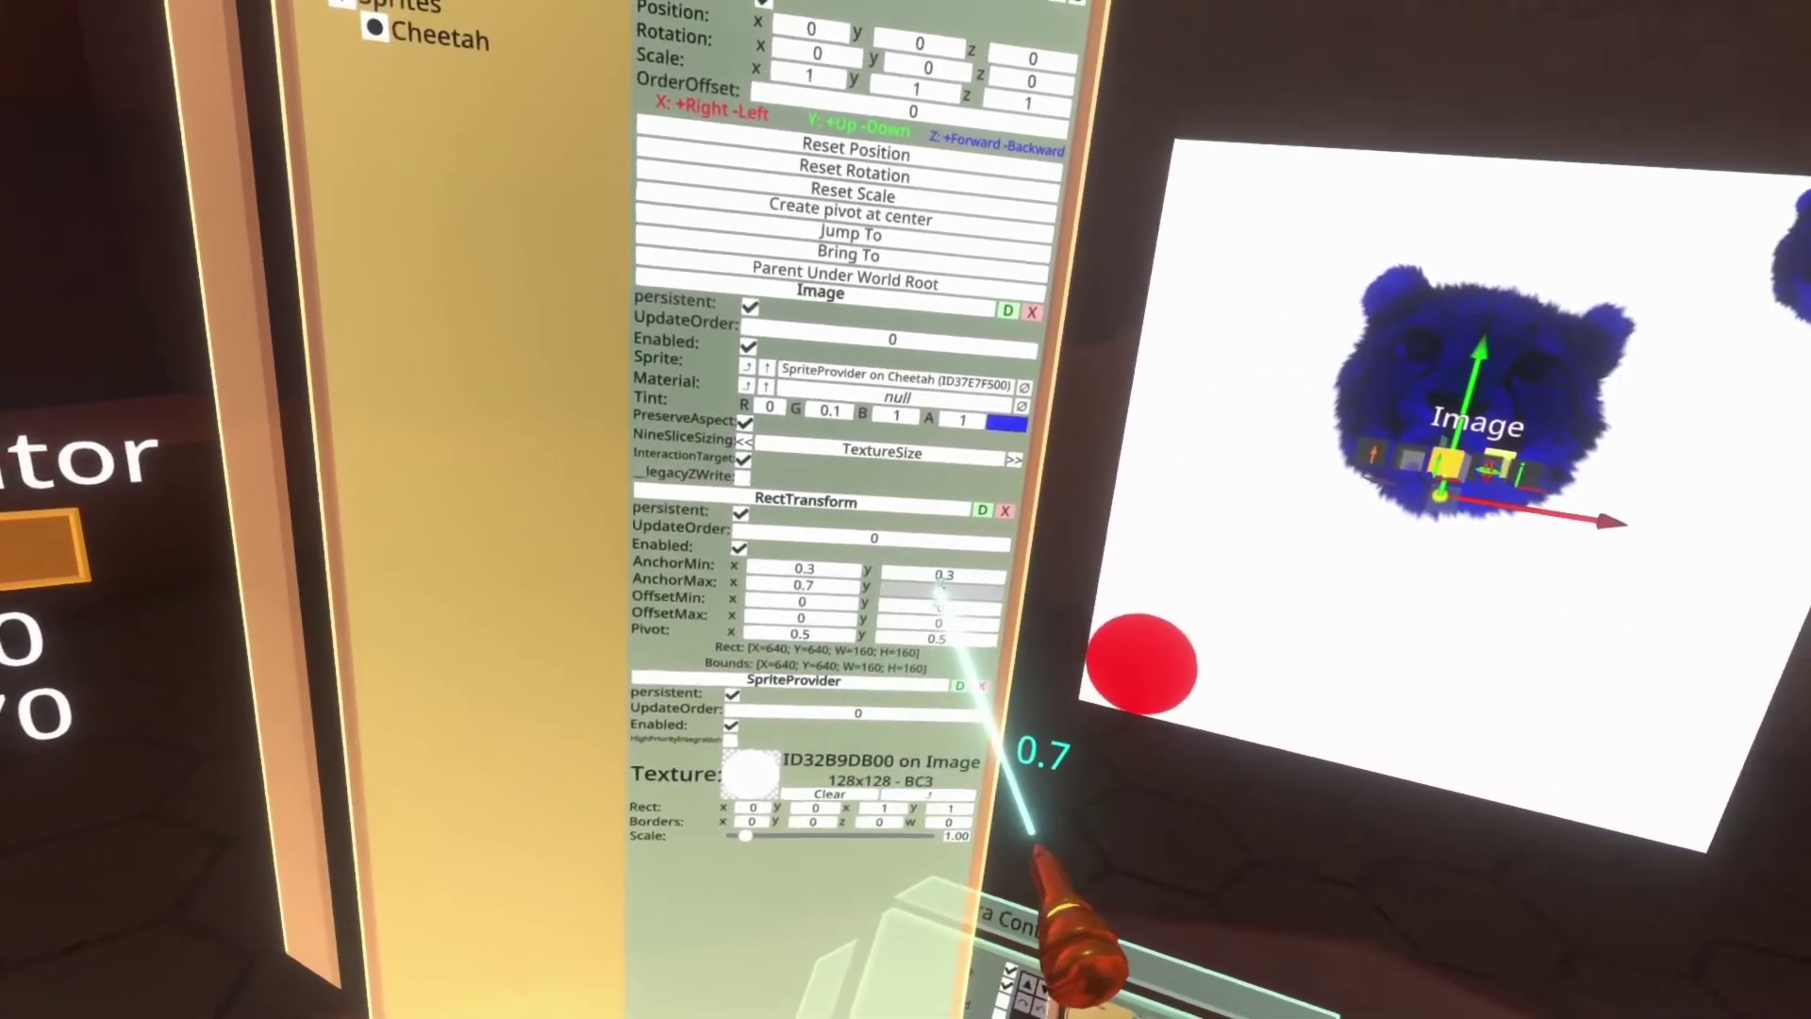
pyautogui.click(939, 587)
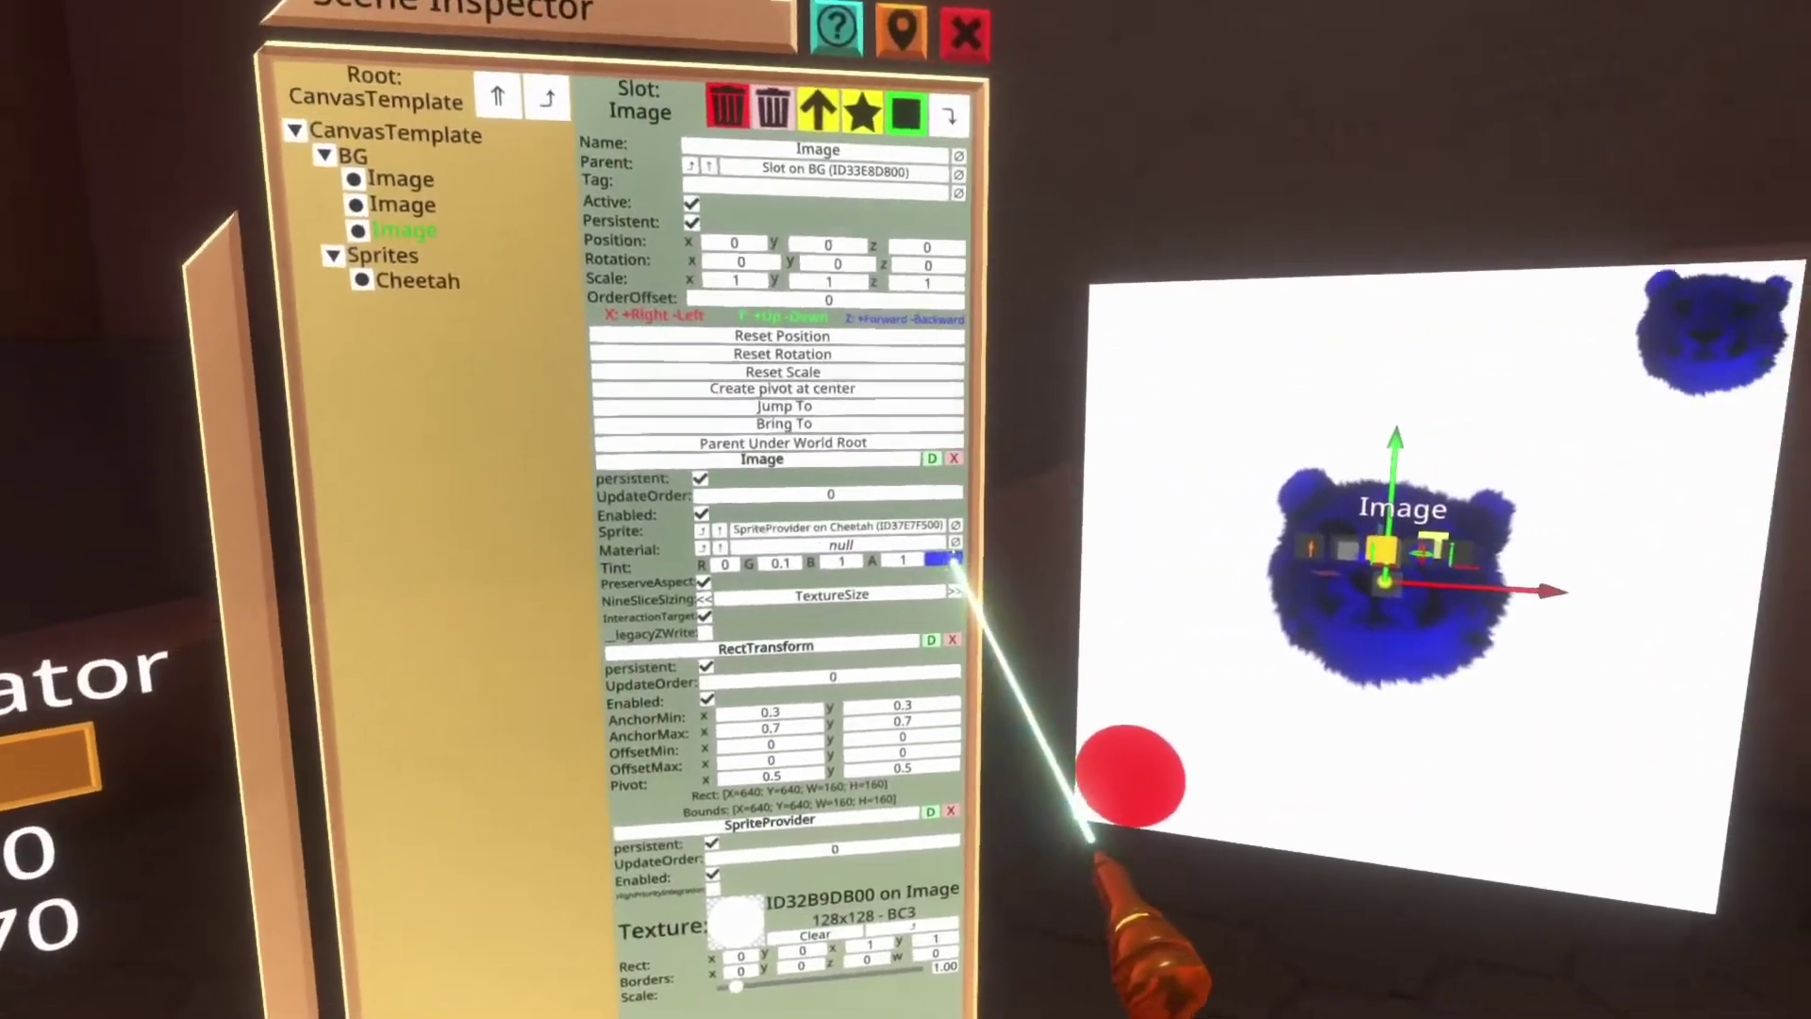
# Change the centred Image's Tint to white (0.98) in the colour picker.
pyautogui.click(953, 558)
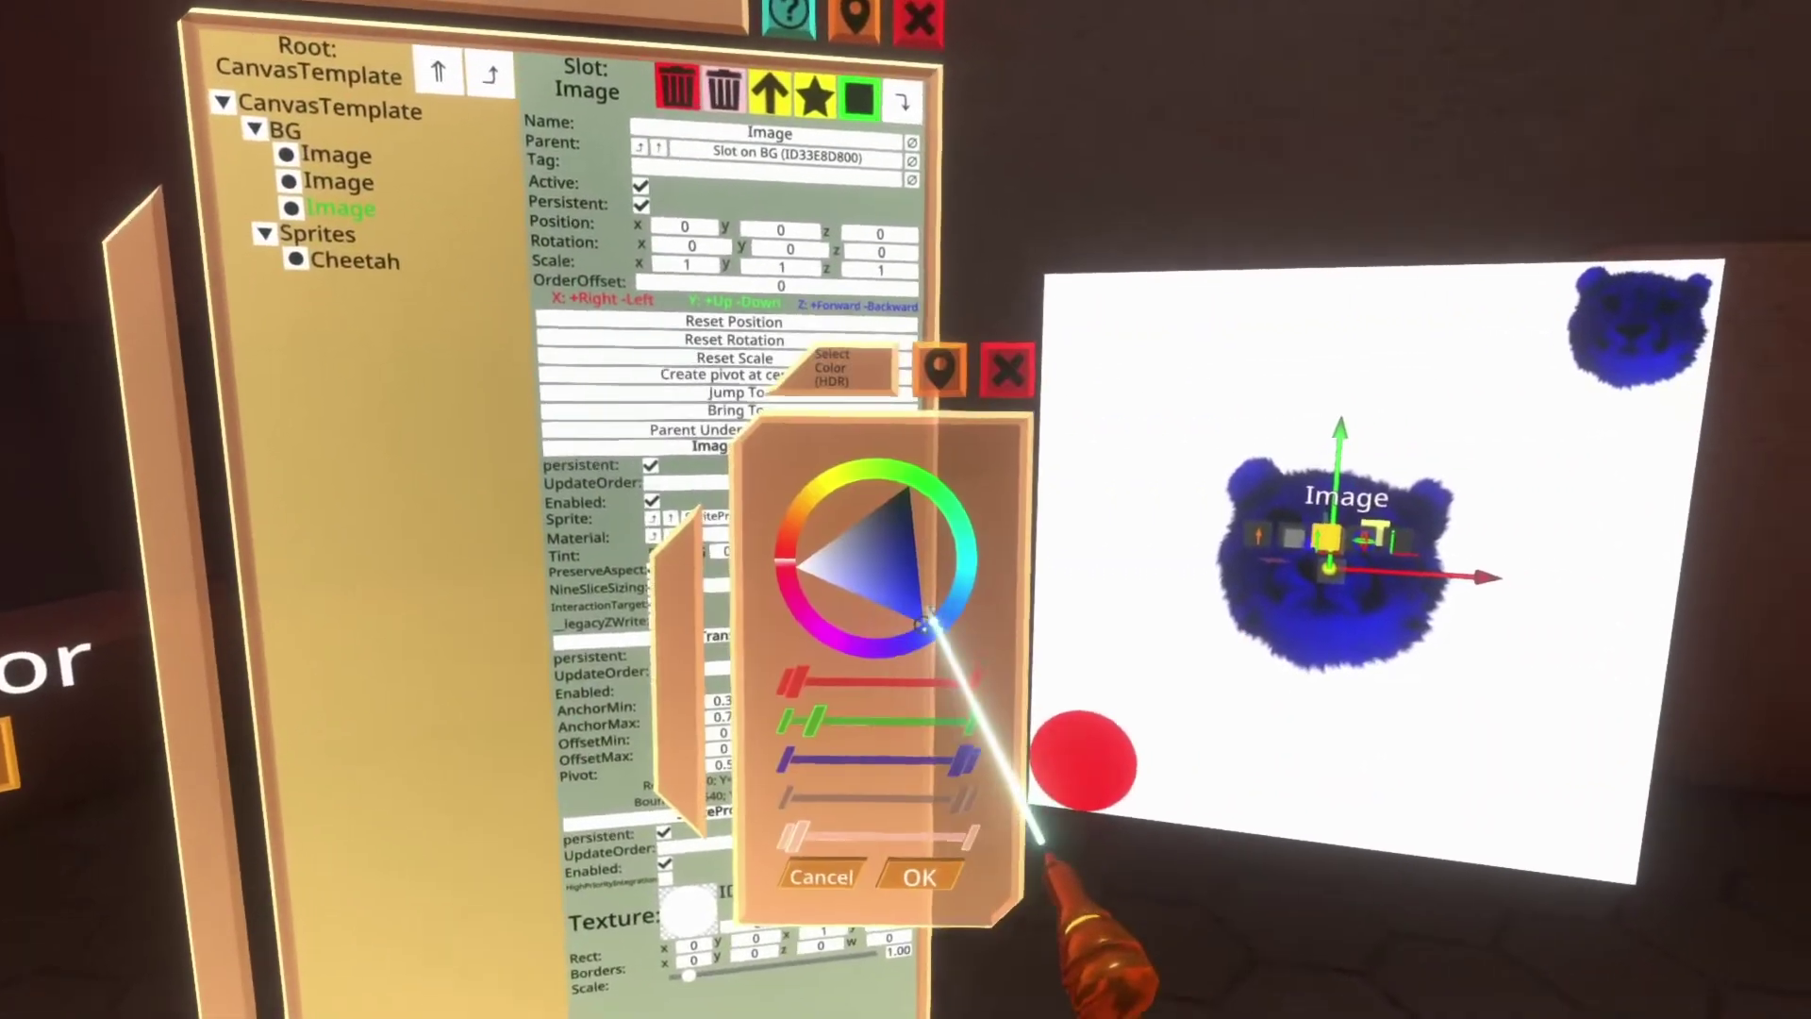
pyautogui.click(829, 606)
pyautogui.click(829, 930)
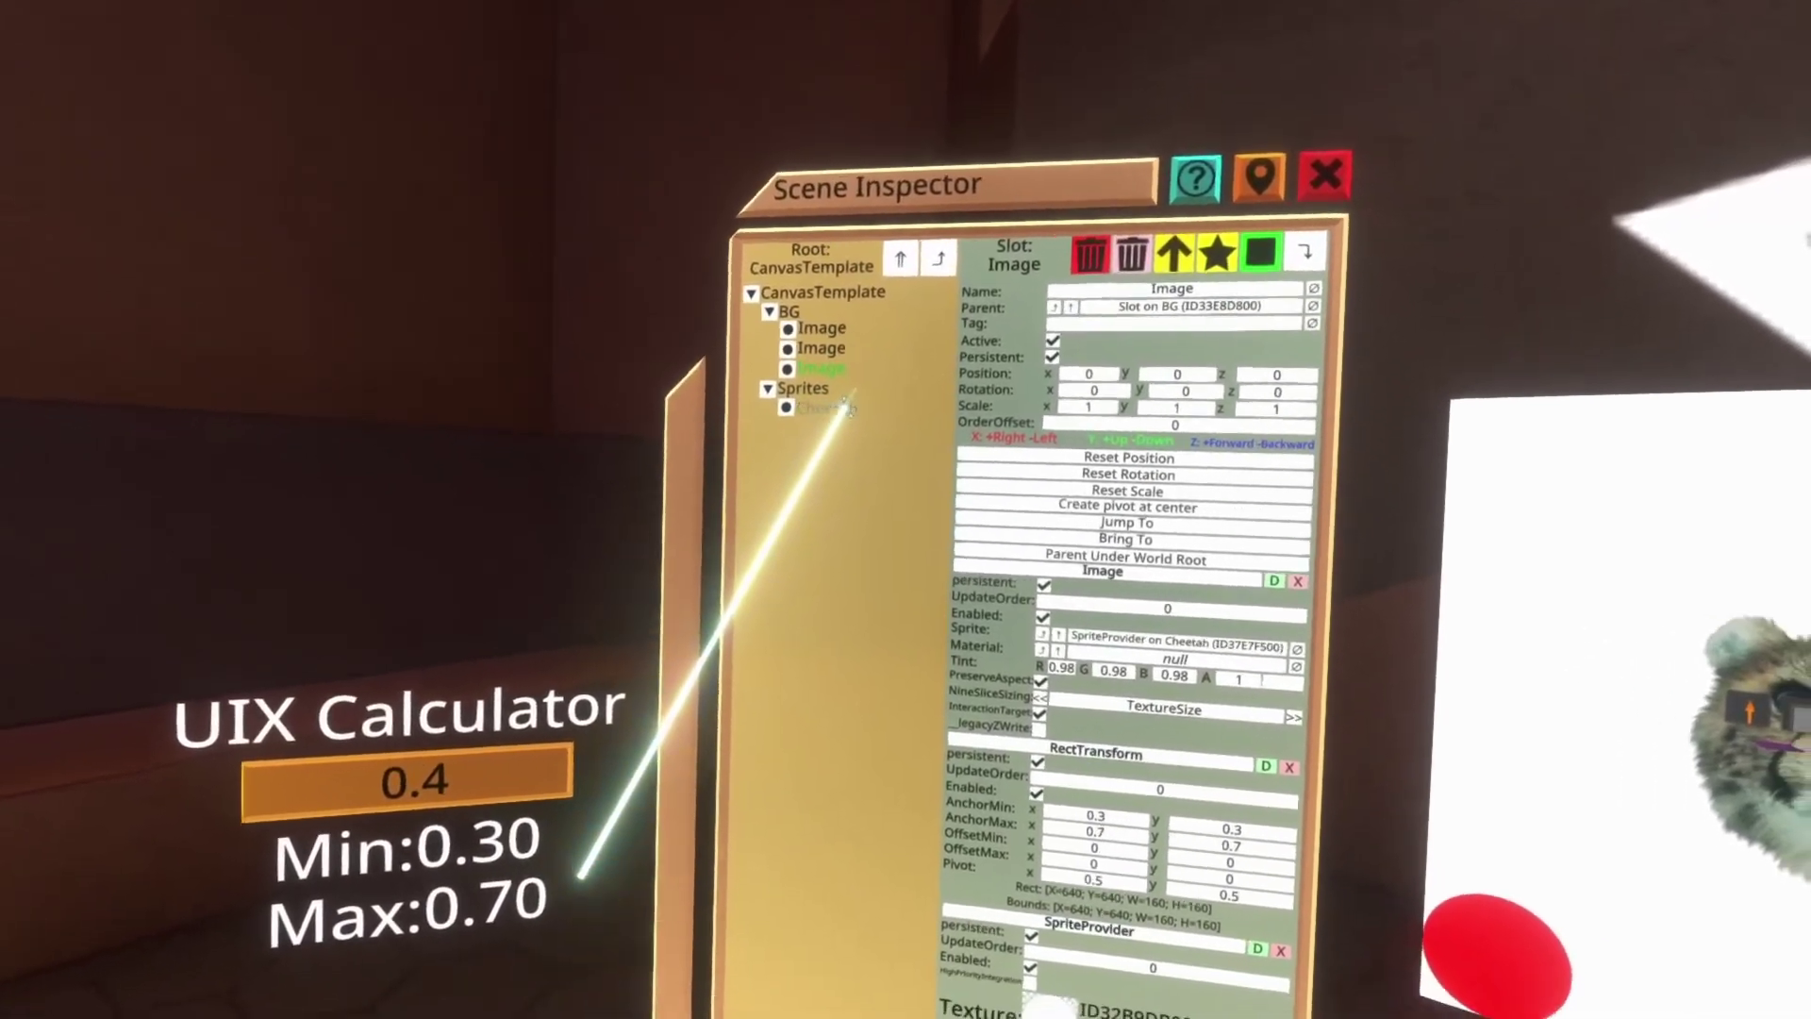
# Replace the Cheetah SpriteProvider texture with a 128×128 star and tint the third Image red.
pyautogui.click(808, 400)
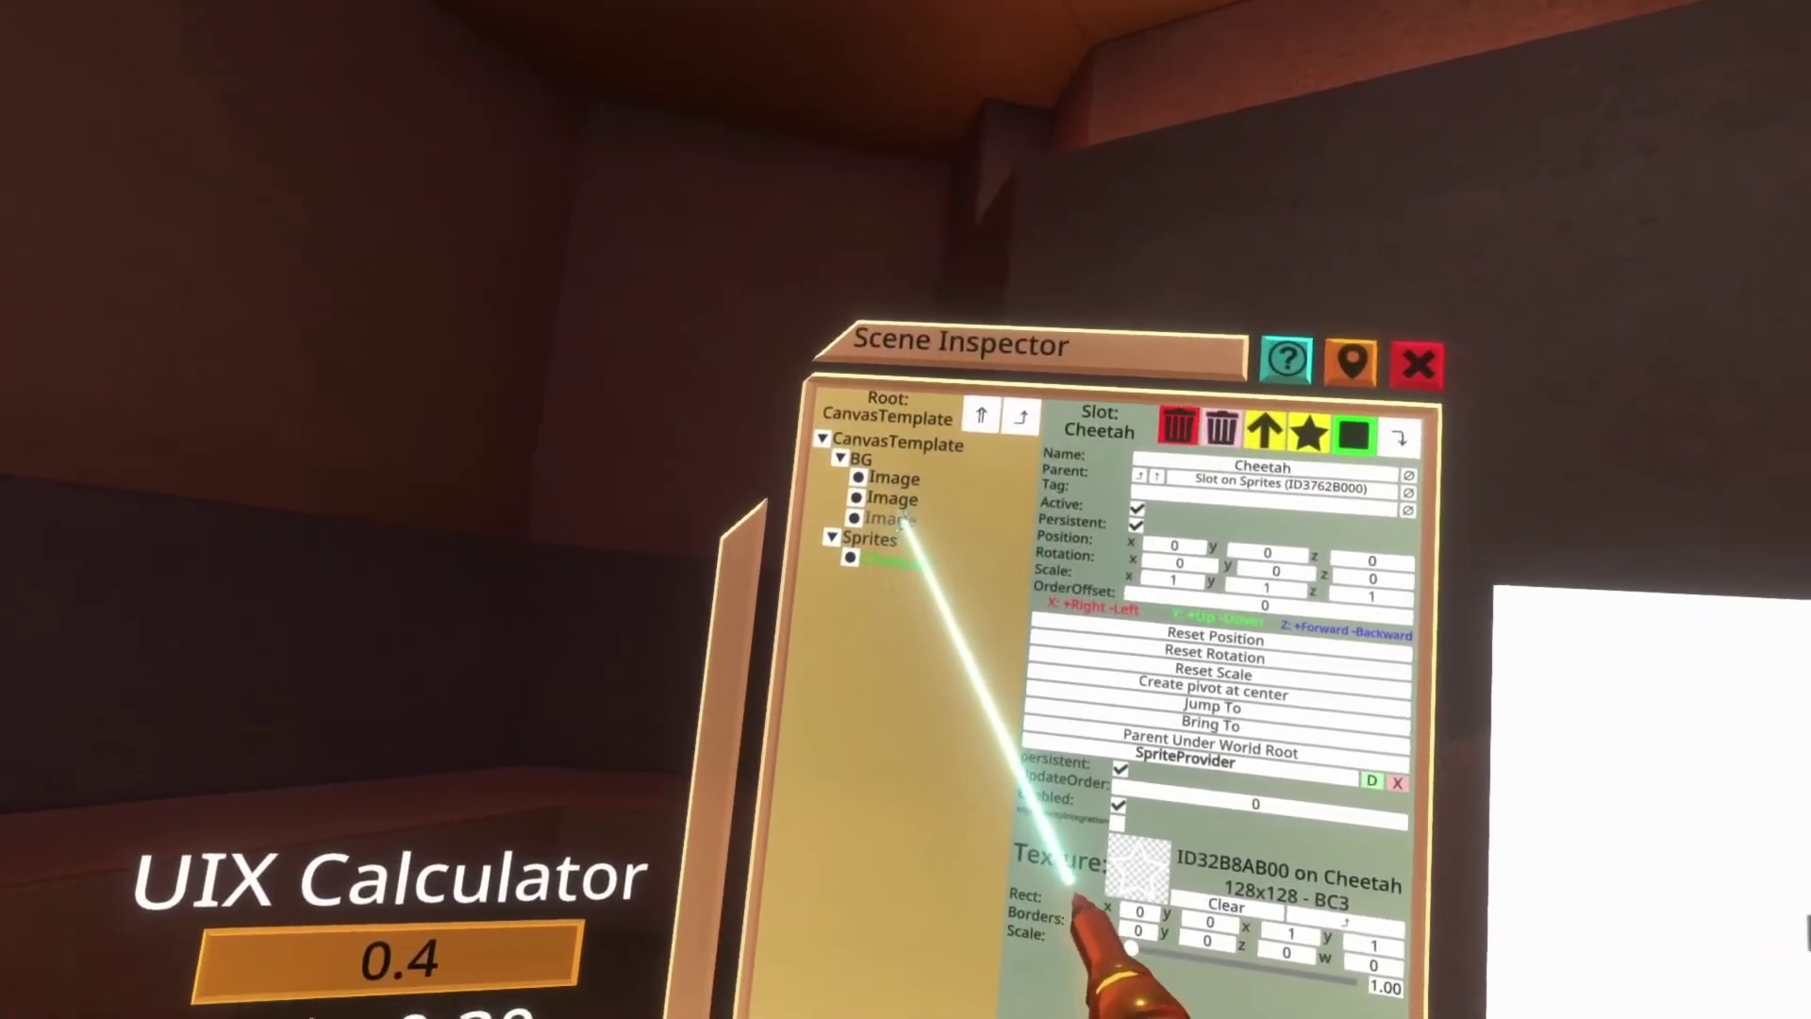
pyautogui.click(900, 519)
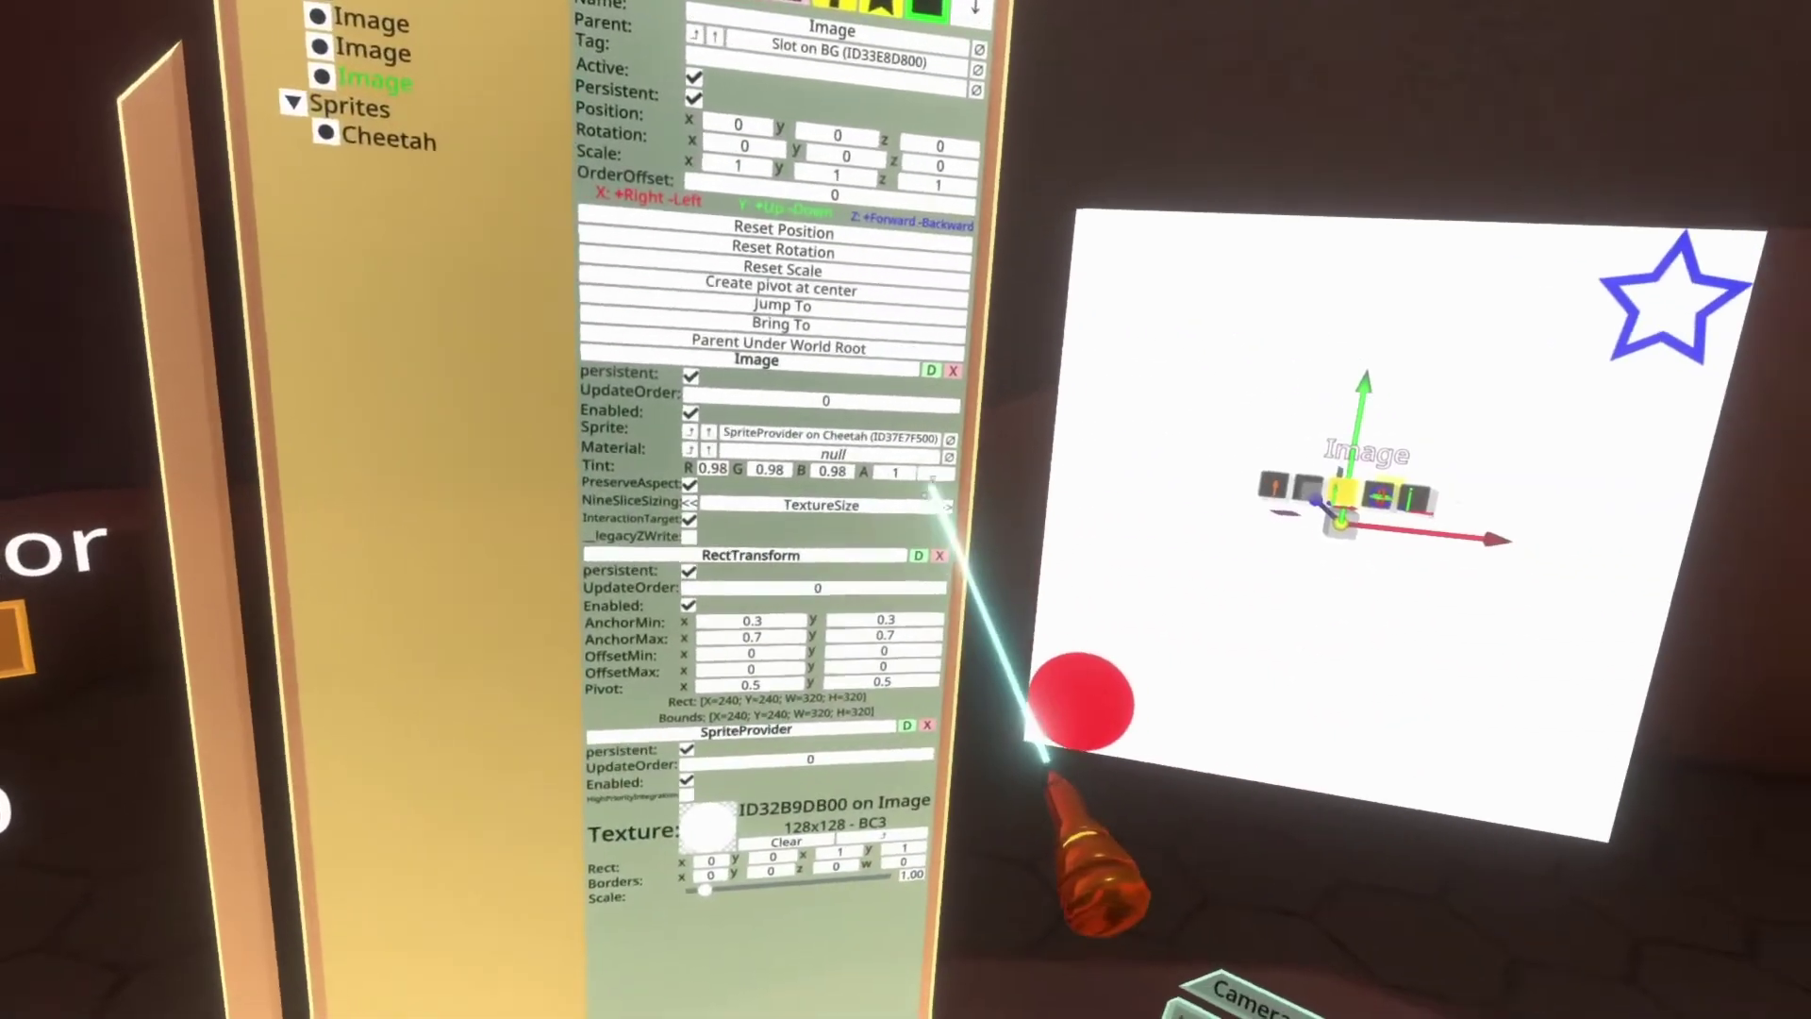
pyautogui.click(938, 477)
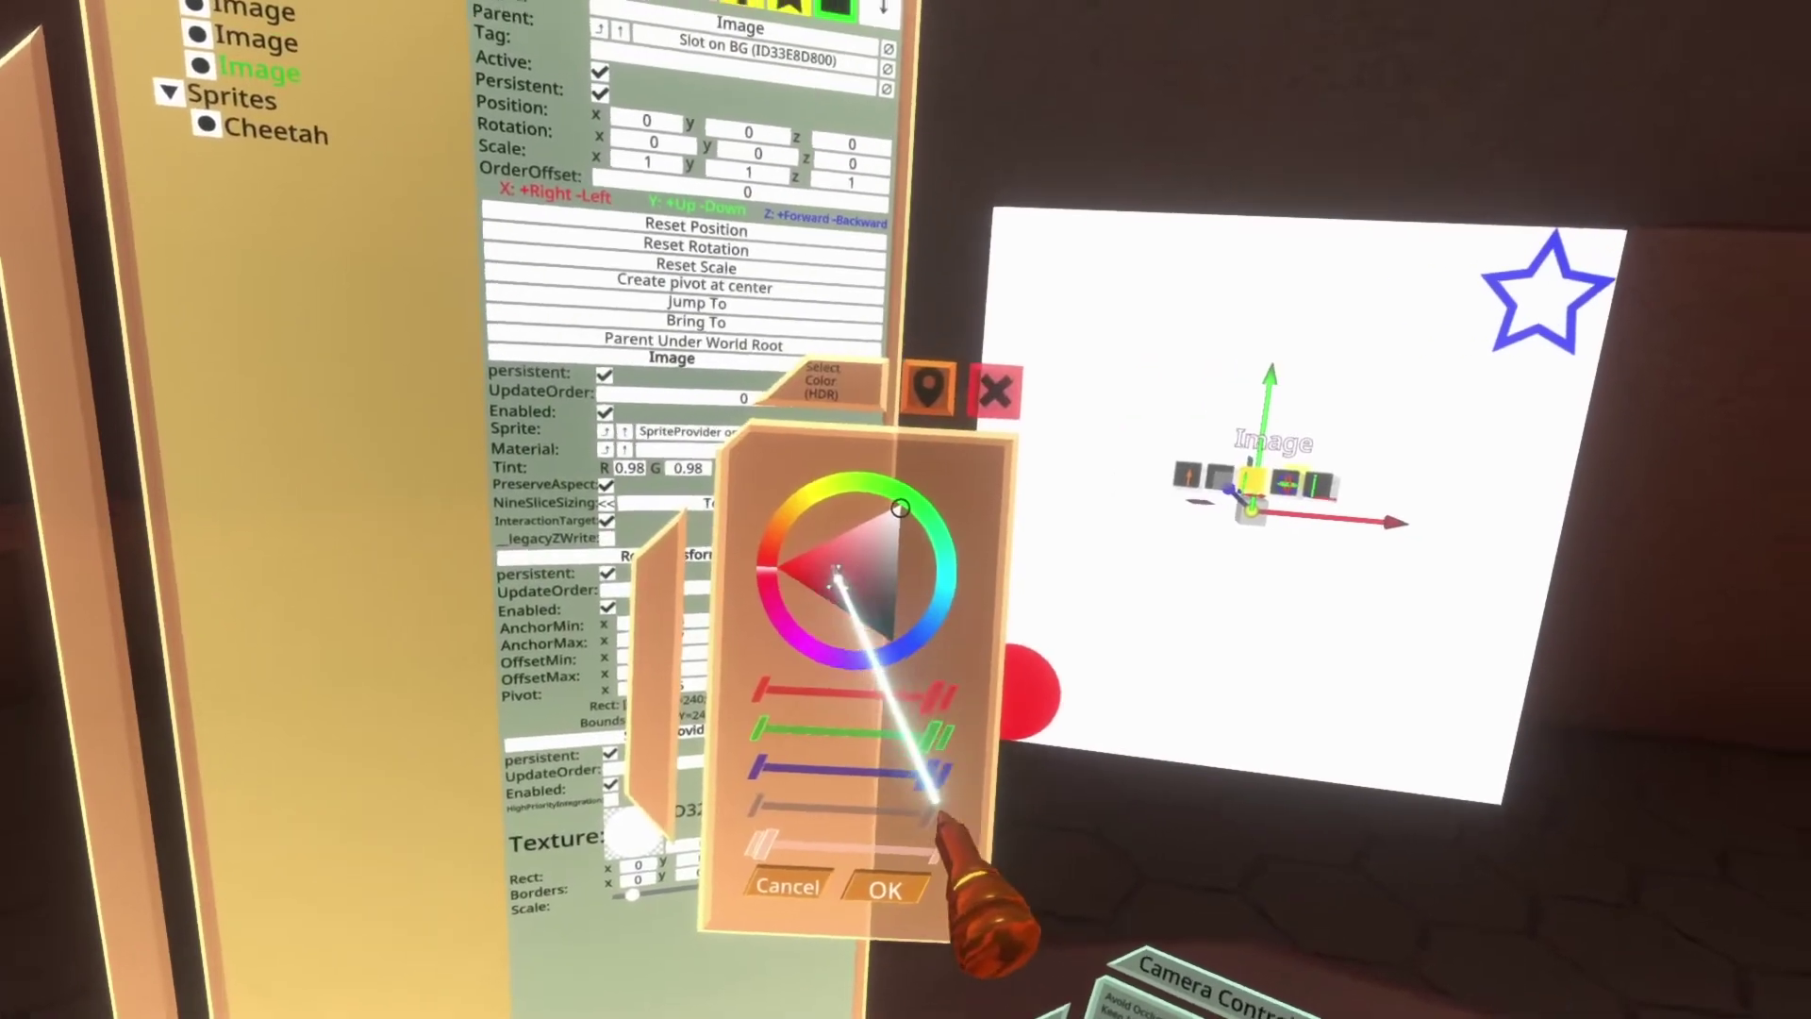
pyautogui.moveTo(829, 606); pyautogui.dragTo(800, 563)
pyautogui.click(906, 885)
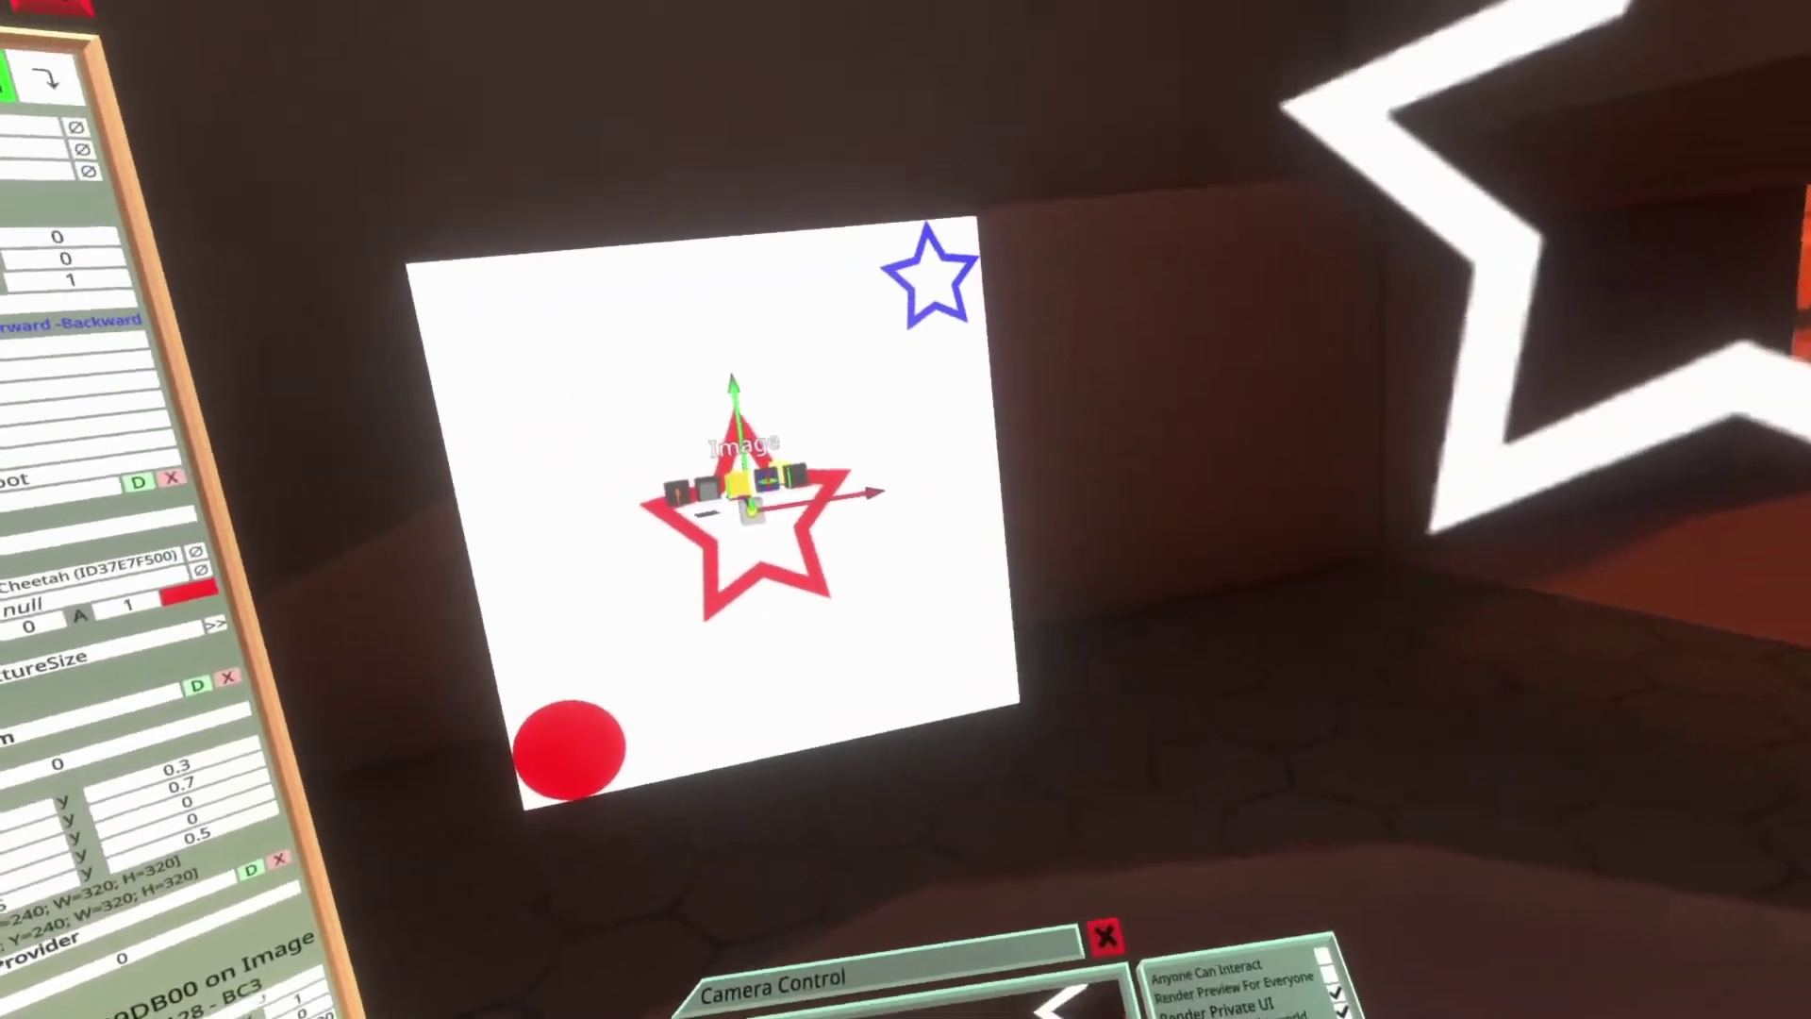